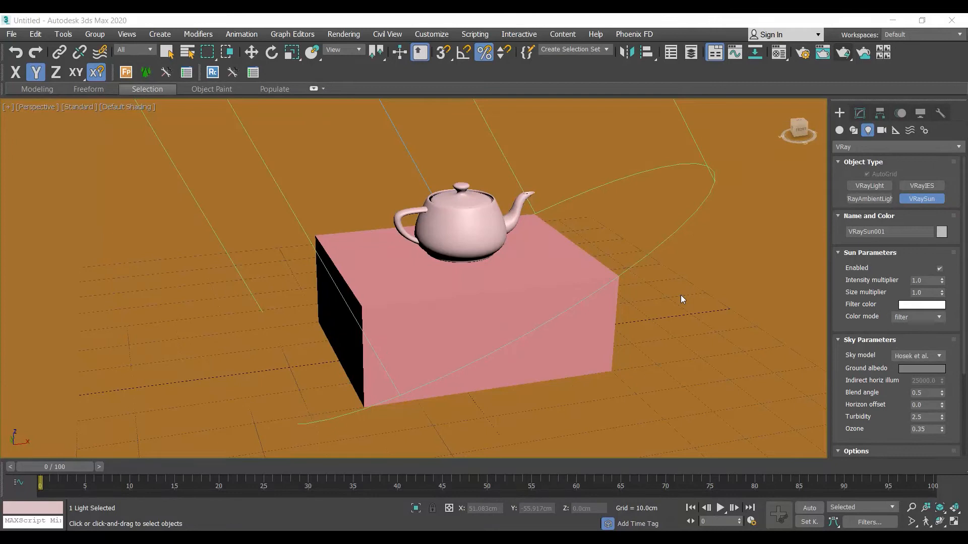
Delete the VRaySun light from the teapot scene
scroll(453, 287, down, 5)
alt+middle_drag(444, 309, 449, 368)
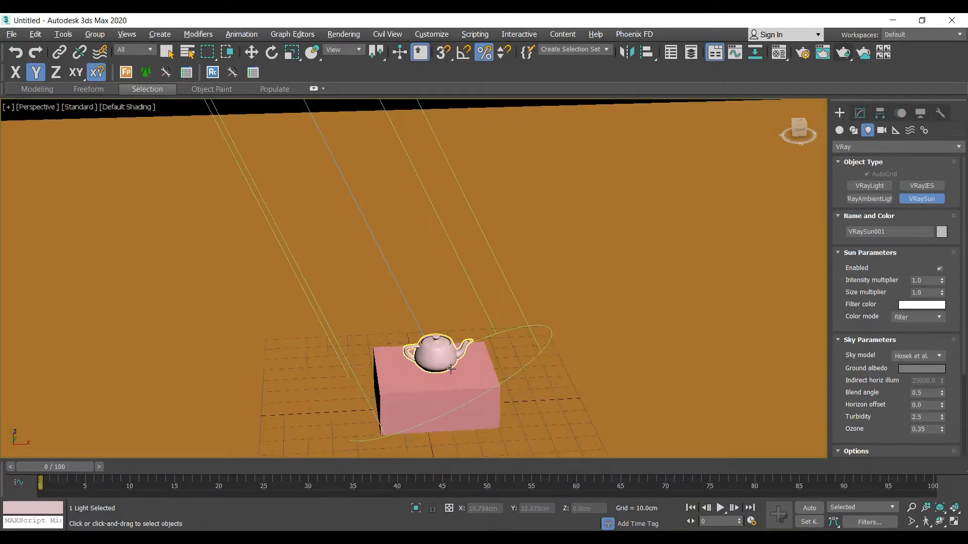
scroll(452, 369, down, 10)
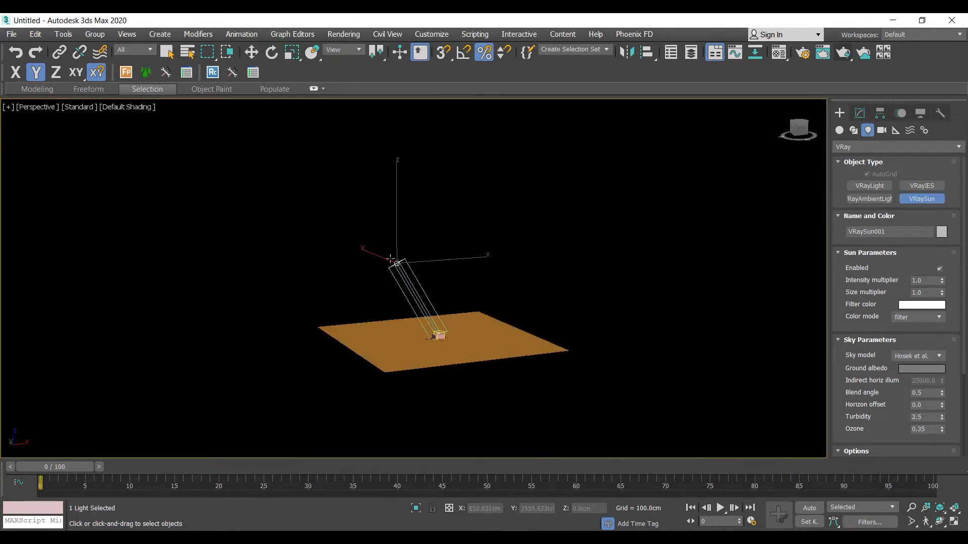
key(Delete)
Render the teapot on the box without the sun to check the remaining lighting, and close the frame buffer
scroll(438, 336, up, 10)
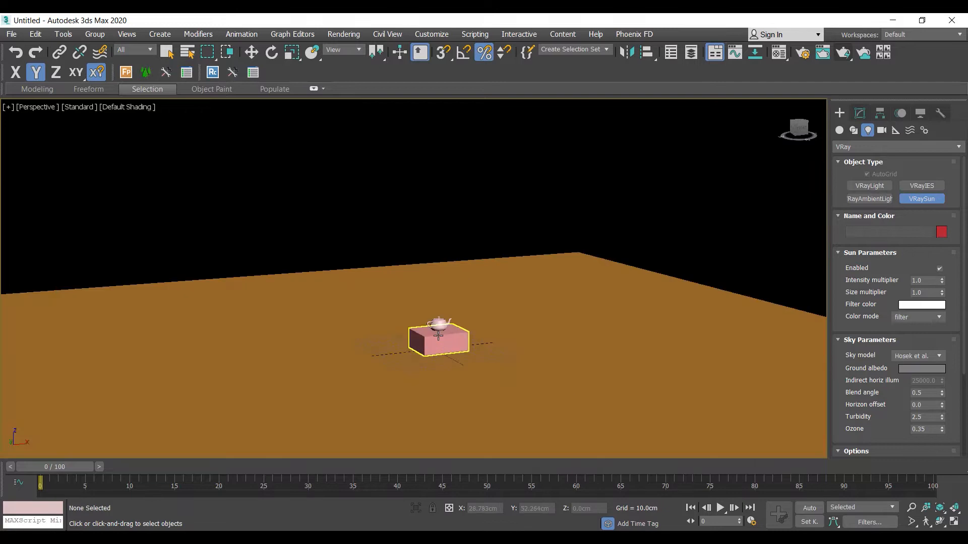
alt+middle_drag(438, 336, 430, 177)
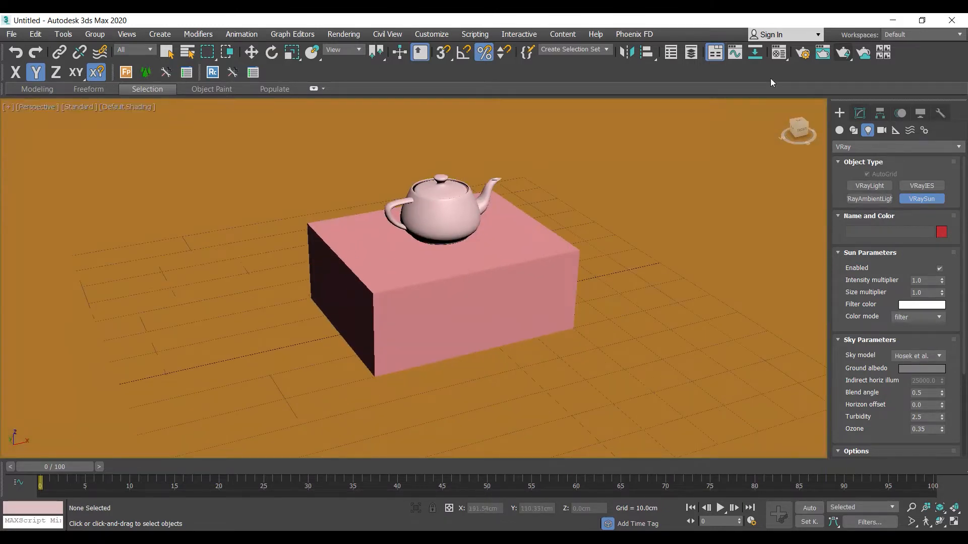
click(842, 52)
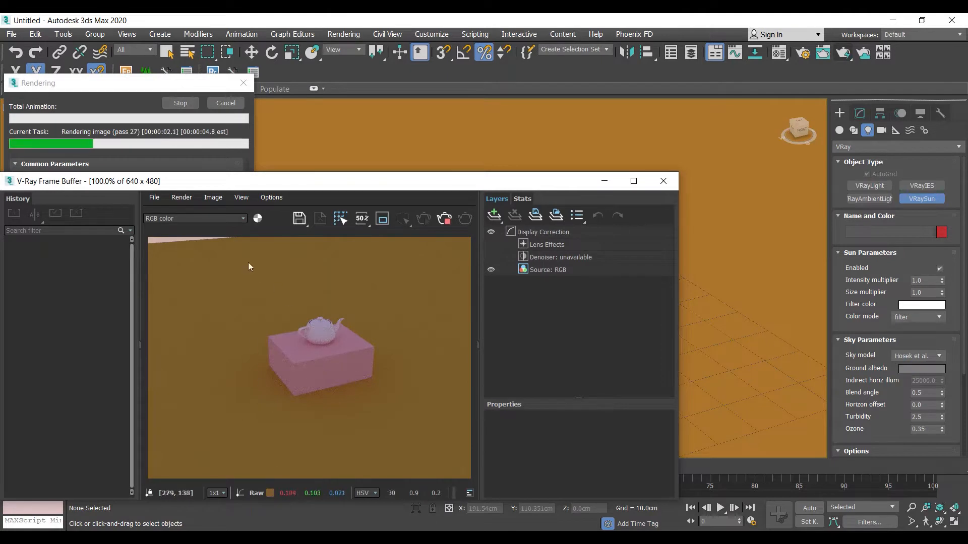
click(663, 181)
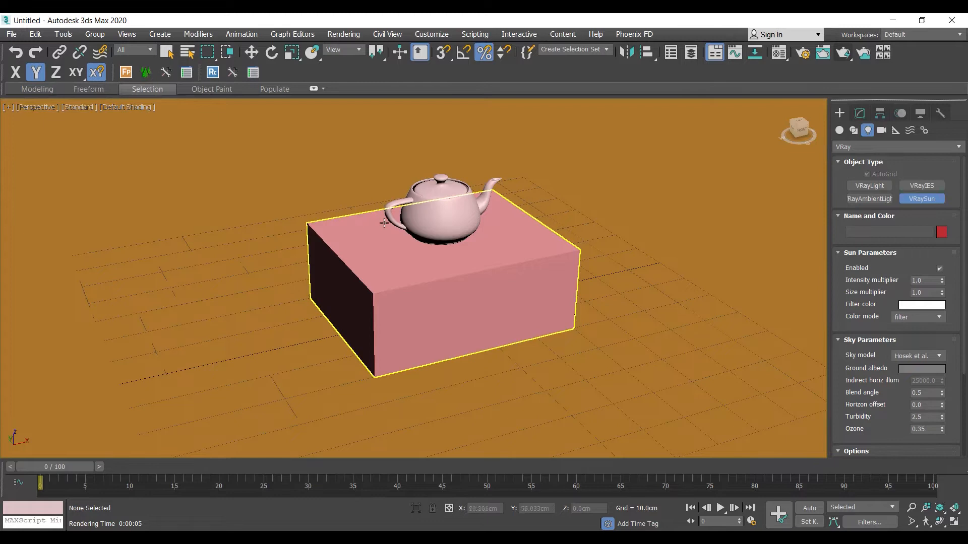
Disable and clear the VRaySky environment map in the scene's environment settings
click(345, 34)
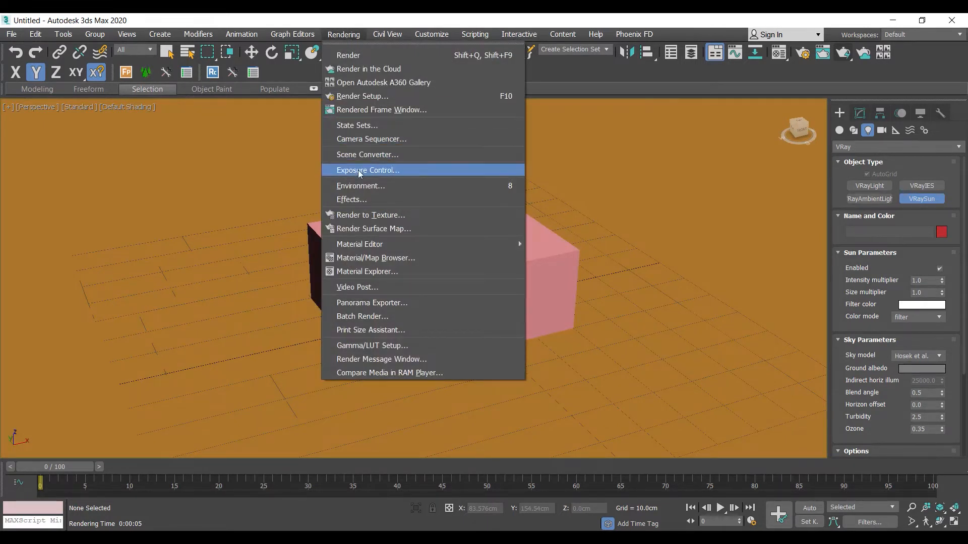
click(361, 186)
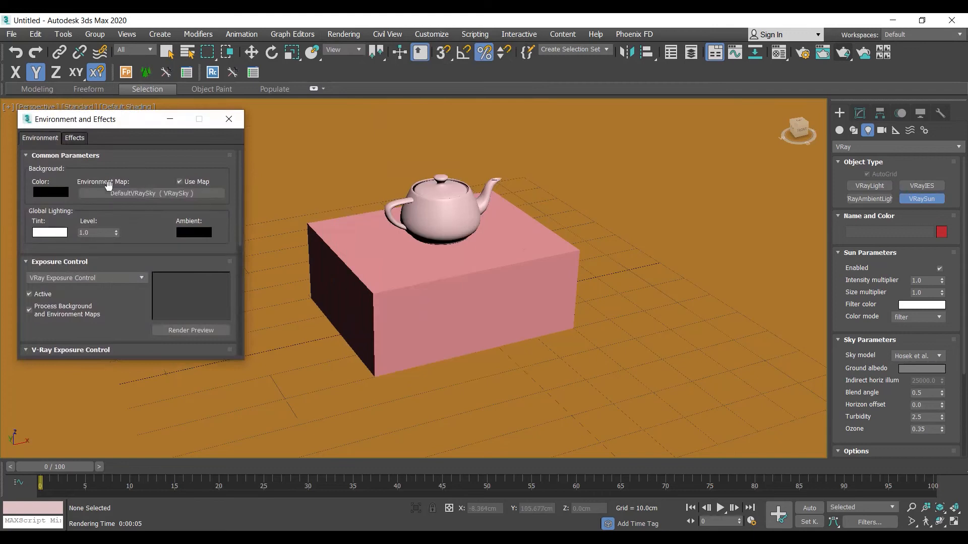
click(179, 182)
right_click(153, 195)
click(171, 224)
click(229, 119)
Render the scene without the sky map to check for remaining light, and close the frame buffer
middle_drag(559, 252, 552, 278)
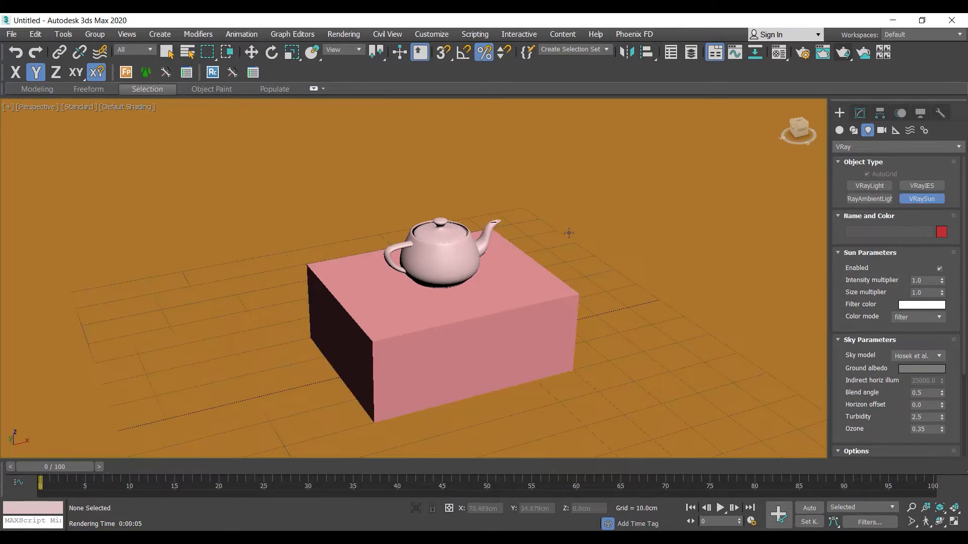
click(842, 53)
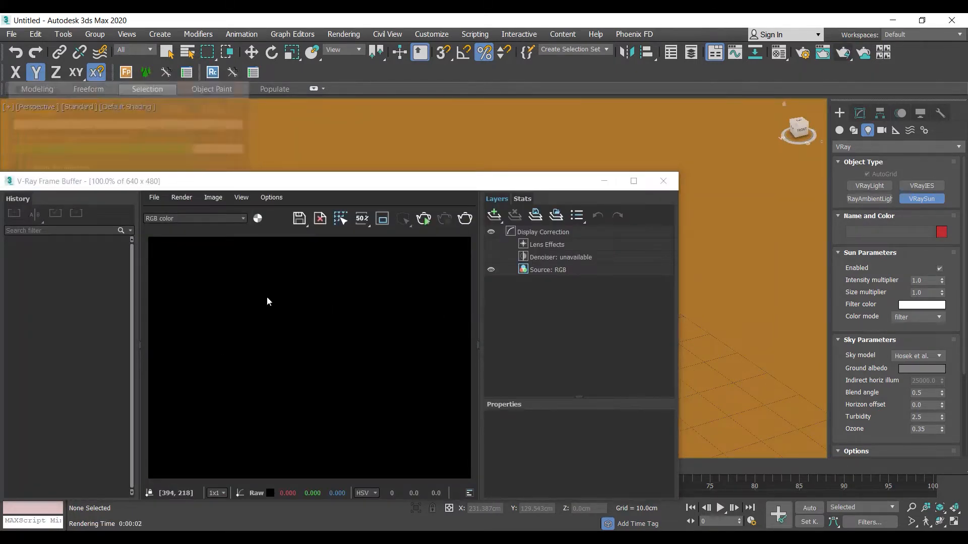
click(663, 181)
Draw a Plane-type VRayLight about 35 by 69 cm on the floor beside the box, with AutoGrid off
alt+middle_drag(604, 246, 580, 254)
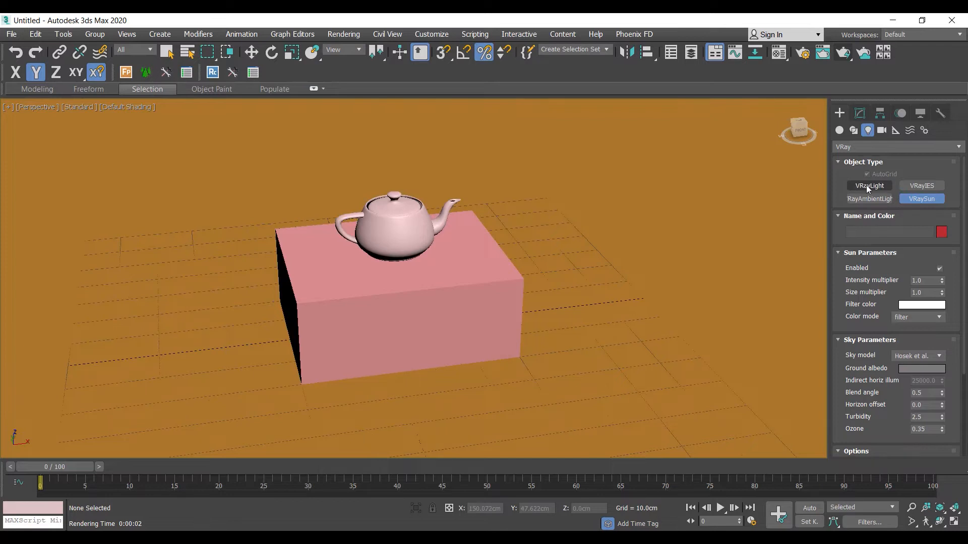
click(866, 185)
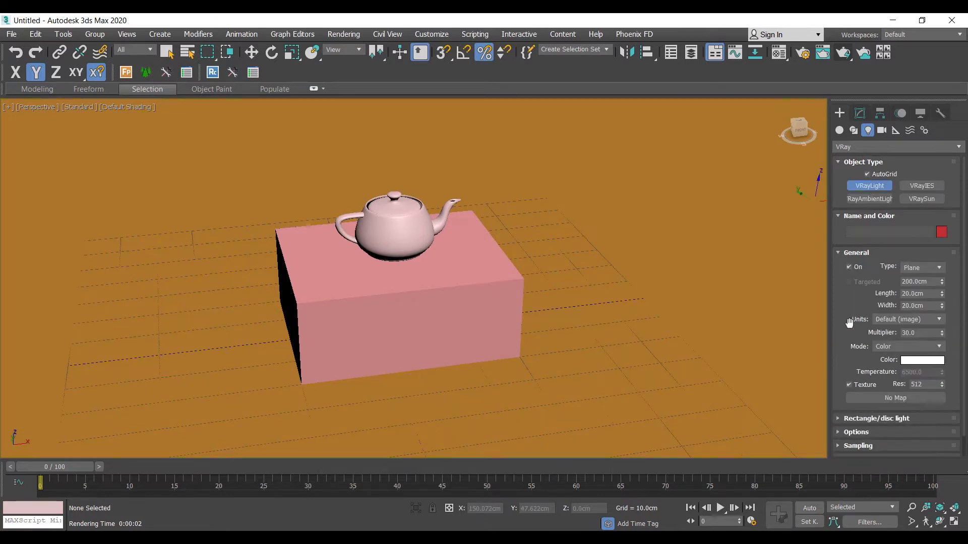
scroll(893, 275, down, 1)
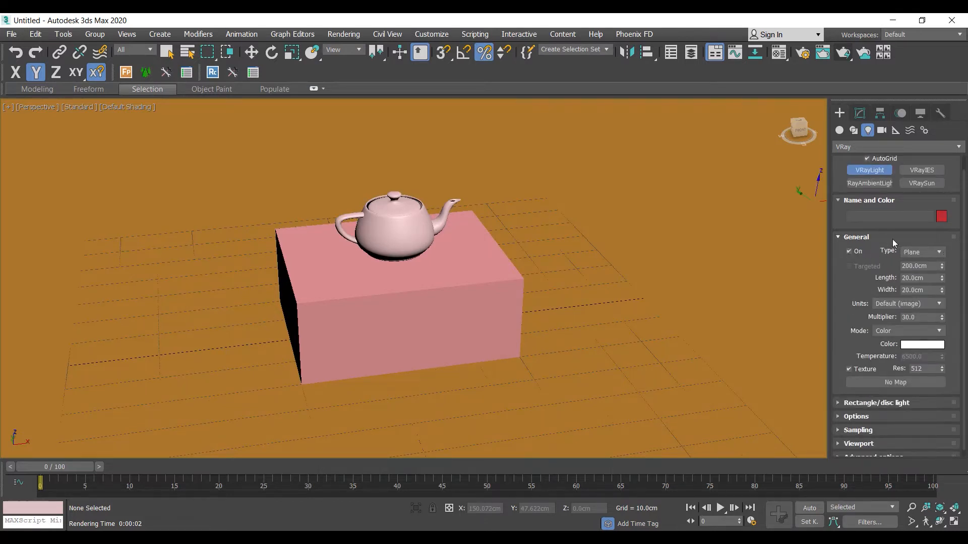
click(912, 252)
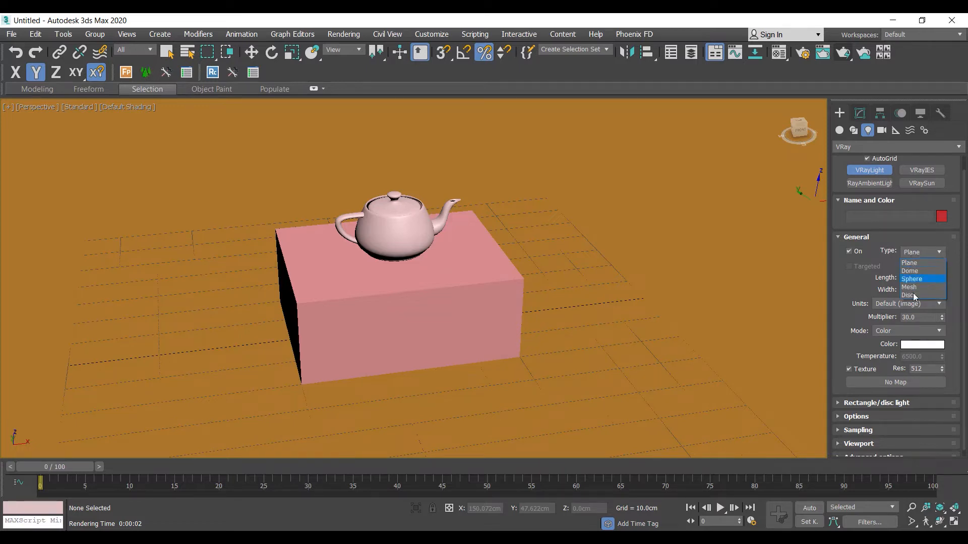
click(913, 263)
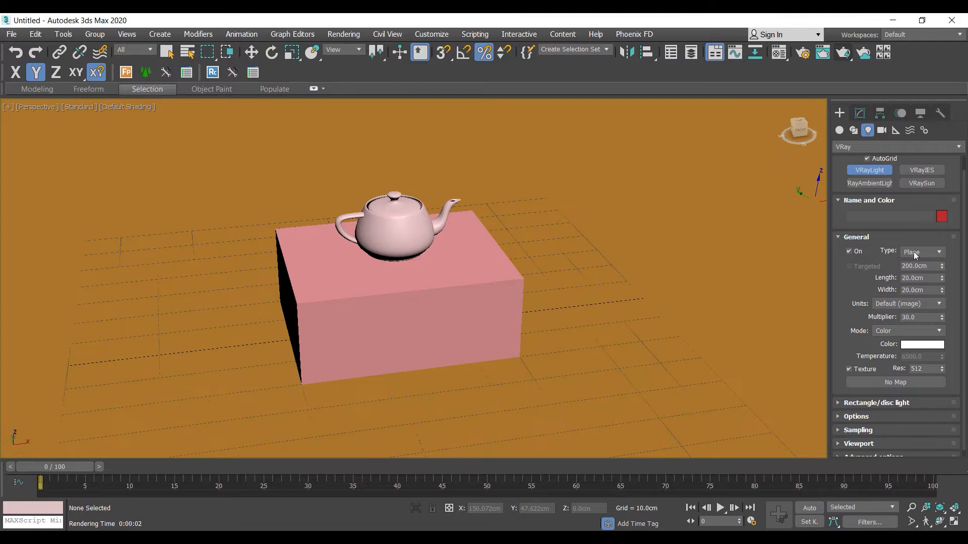
middle_drag(569, 270, 510, 268)
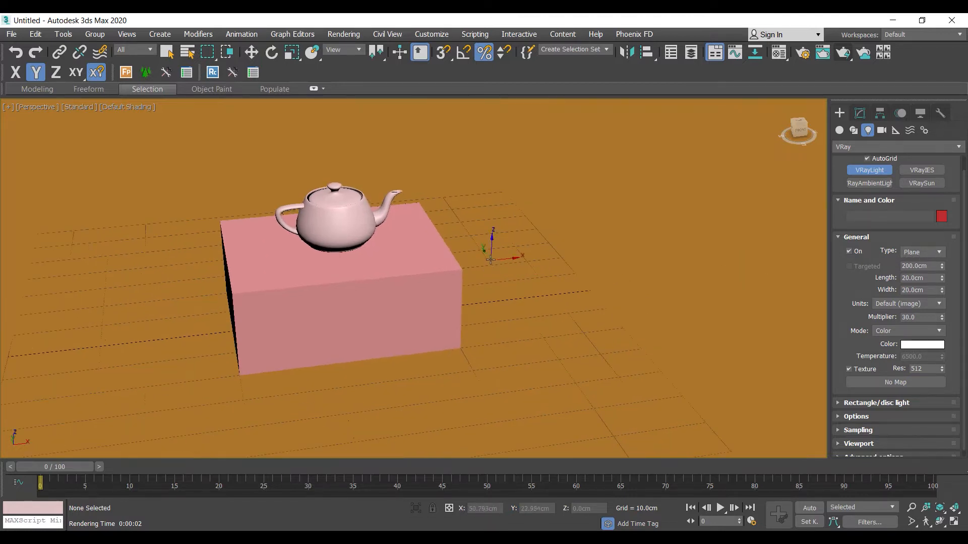
click(867, 159)
drag(492, 241, 726, 345)
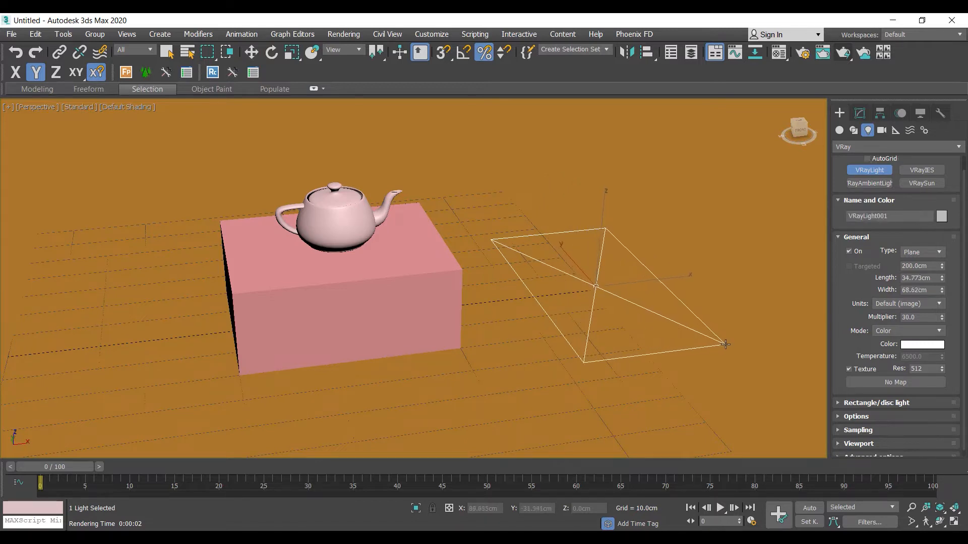
Raise the plane light above the teapot's height and shift it along X closer to the box
middle_drag(636, 304, 598, 300)
key(w)
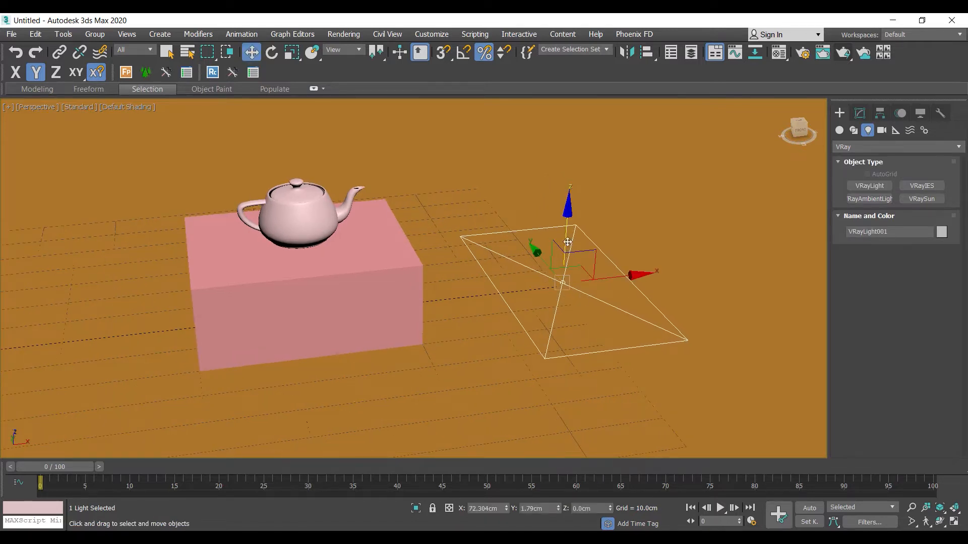
drag(565, 233, 568, 121)
mouse_move(573, 220)
alt+middle_down()
mouse_move(585, 195)
mouse_move(580, 208)
alt+middle_up()
drag(589, 154, 494, 155)
alt+middle_drag(511, 174, 511, 182)
Rotate the plane light about 41 degrees around Y so it faces the teapot
key(e)
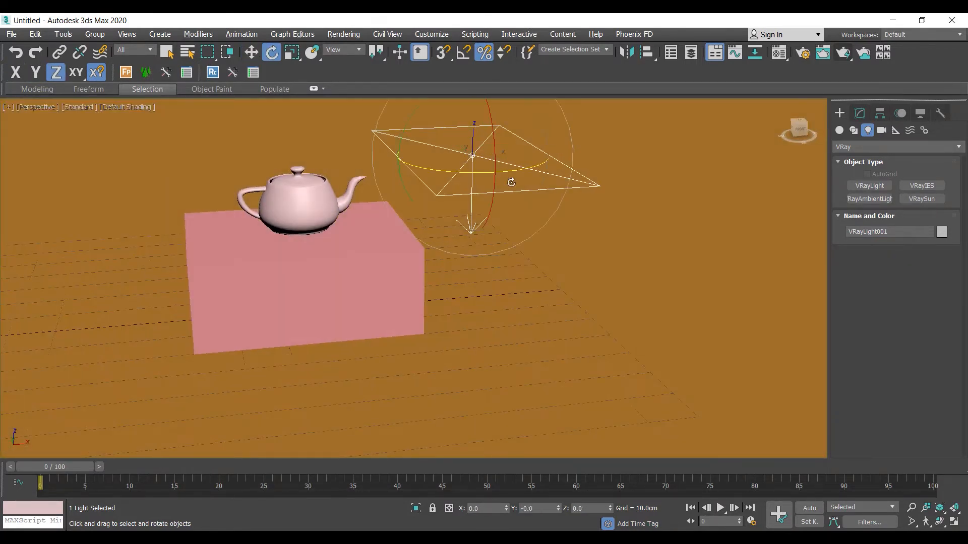
drag(527, 107, 555, 131)
alt+middle_drag(464, 179, 535, 202)
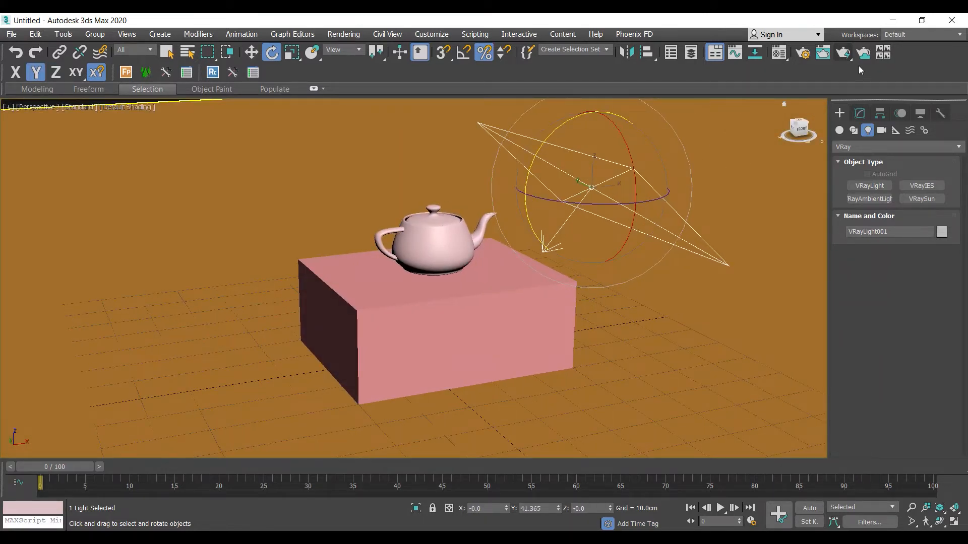
Render the scene with the plane light, set the frame buffer aside, and start interactive rendering with the light's parameters open
click(843, 52)
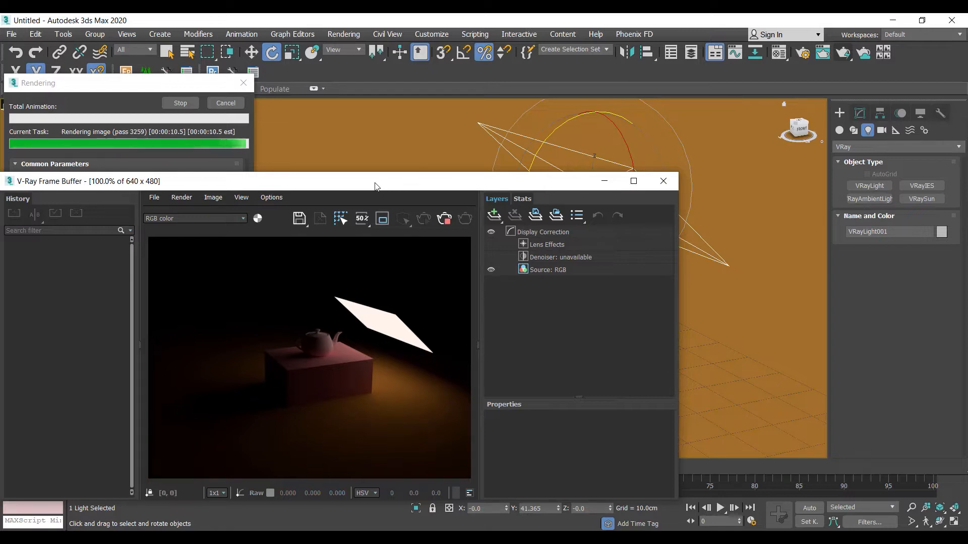
drag(417, 181, 271, 115)
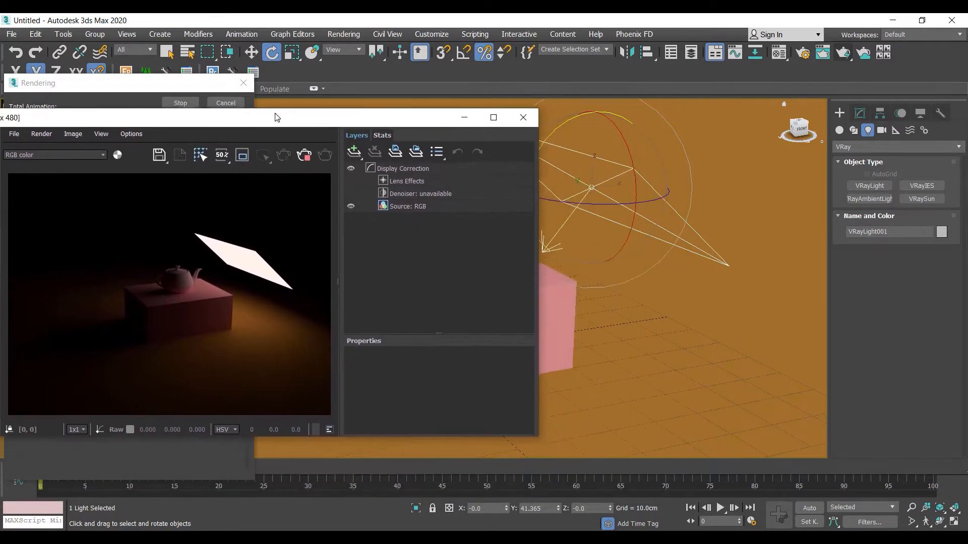
click(859, 113)
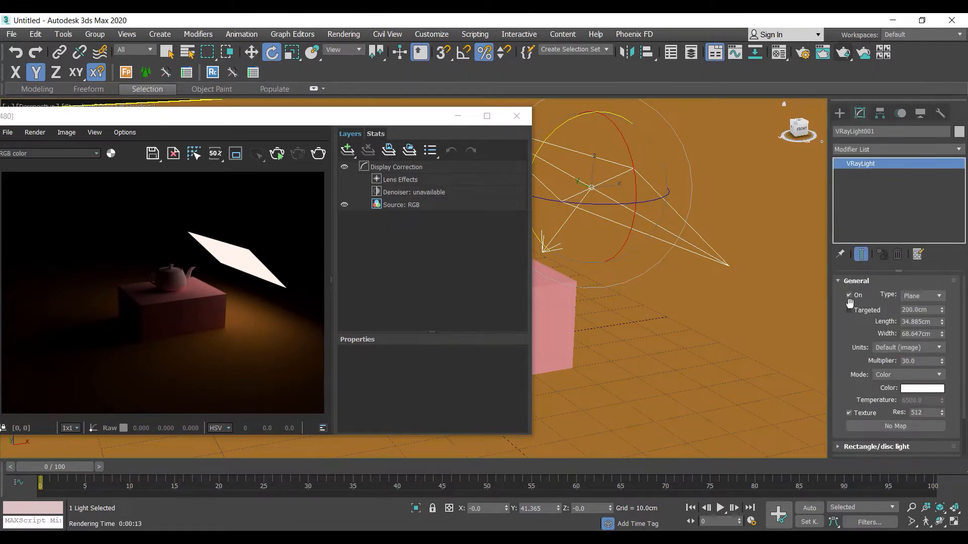
click(277, 153)
Switch the plane light off and back on to compare its effect in the interactive render
click(850, 295)
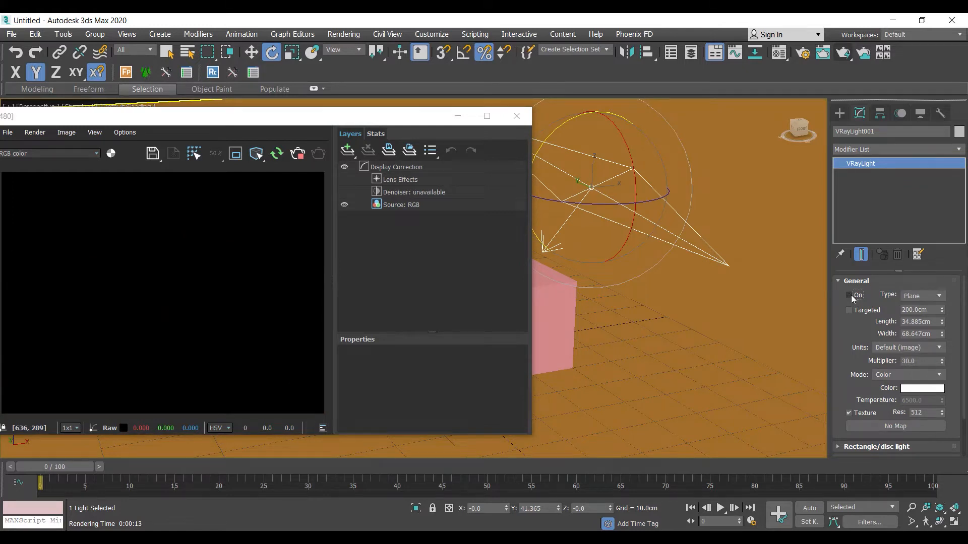
click(851, 296)
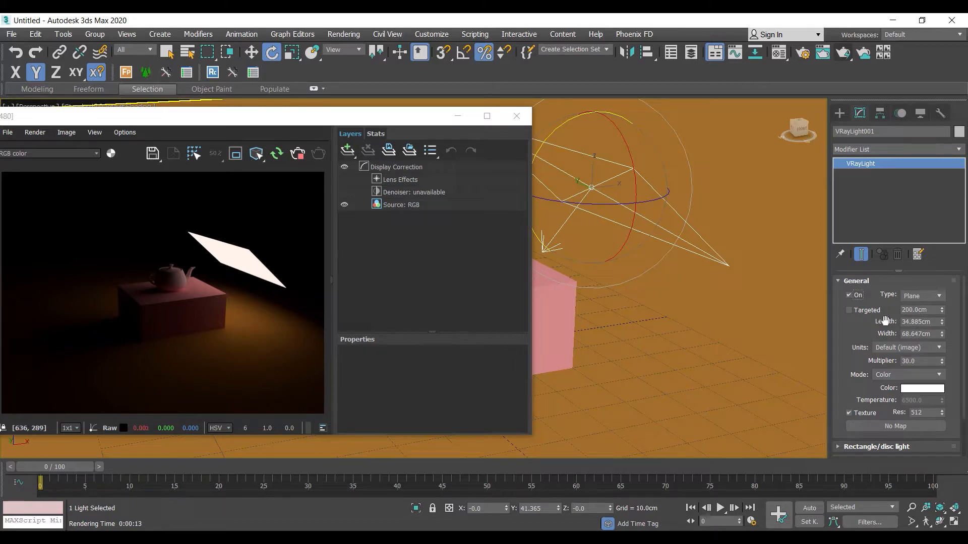
Enlarge the plane light to a length of about 94.9 cm and a width of about 181.9 cm
drag(942, 322, 942, 242)
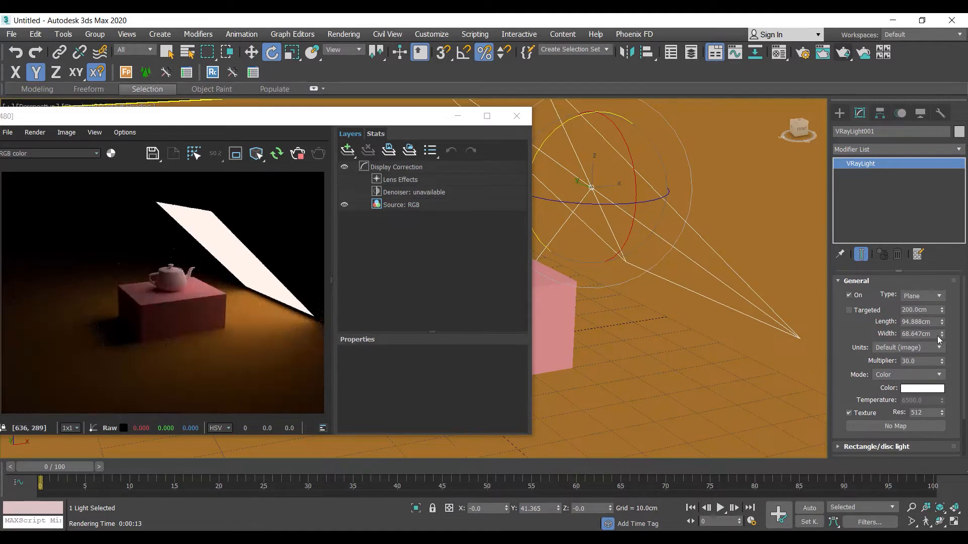
drag(940, 336, 904, 272)
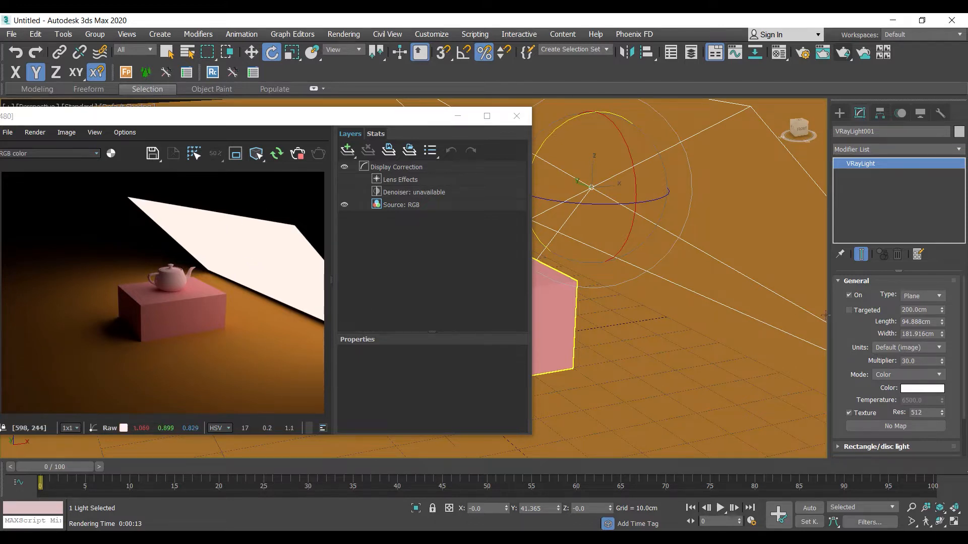
Review the plane light's intensity unit options and keep Default (image)
drag(867, 332, 865, 289)
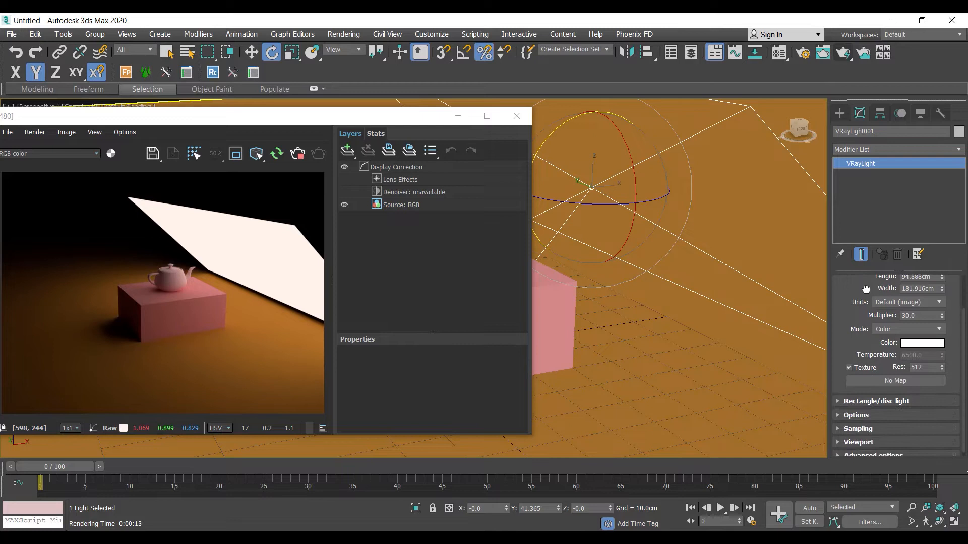
click(895, 304)
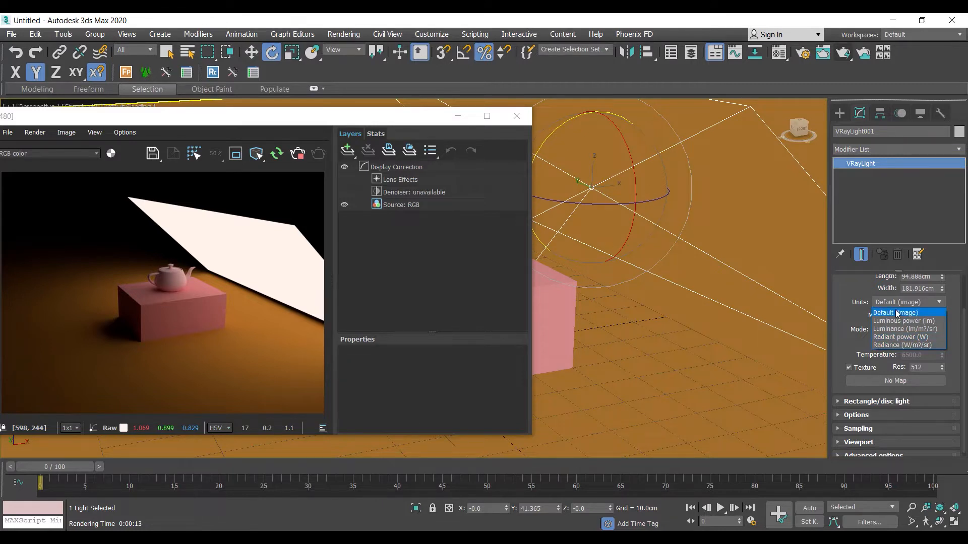
click(891, 313)
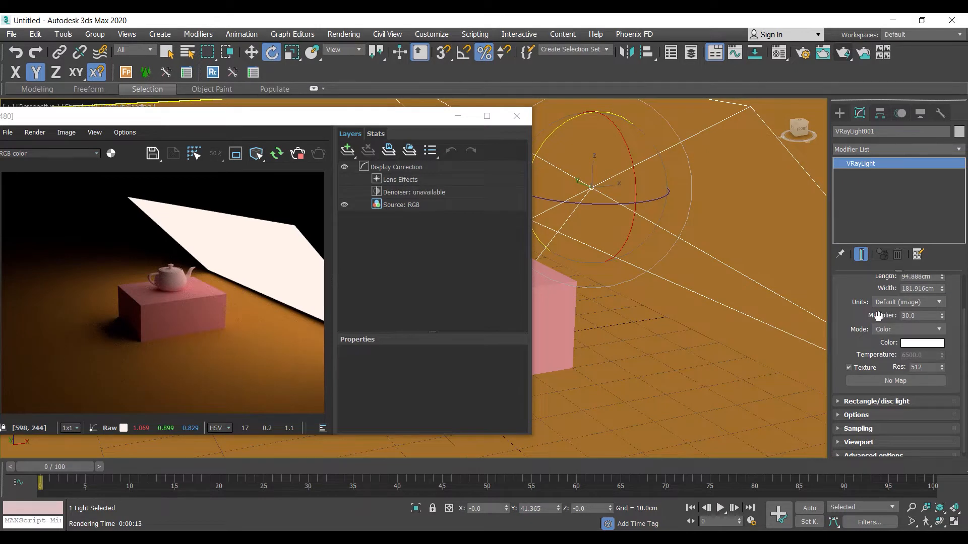
Try plane light multipliers of 1, 20, 30 and 100 in the interactive render, and restore the multiplier to 30
double_click(923, 316)
text(1)
key(Return)
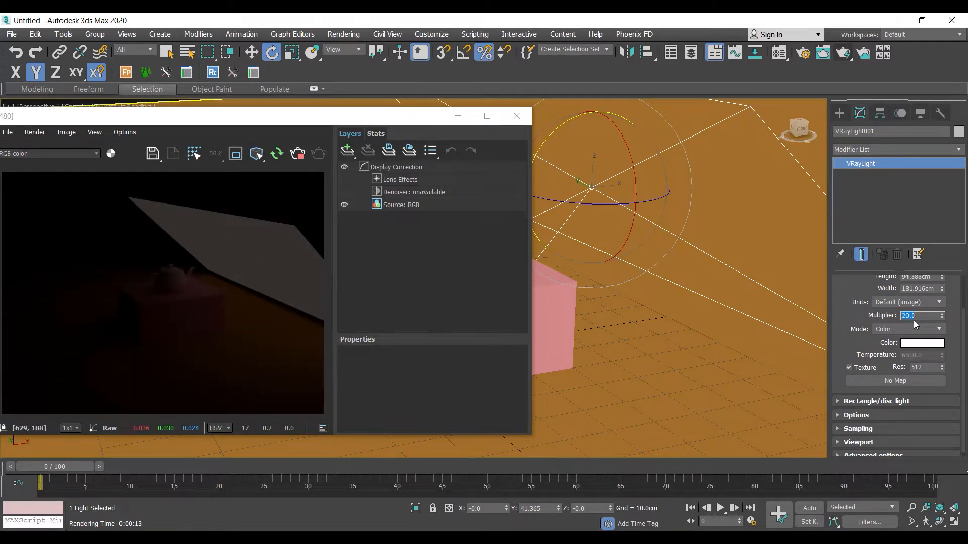
text(30)
key(Return)
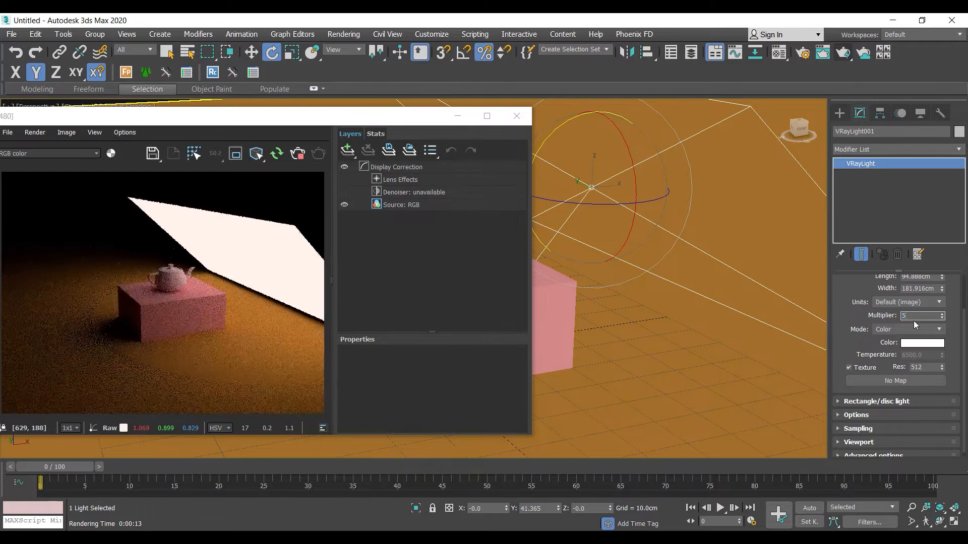
text(10)
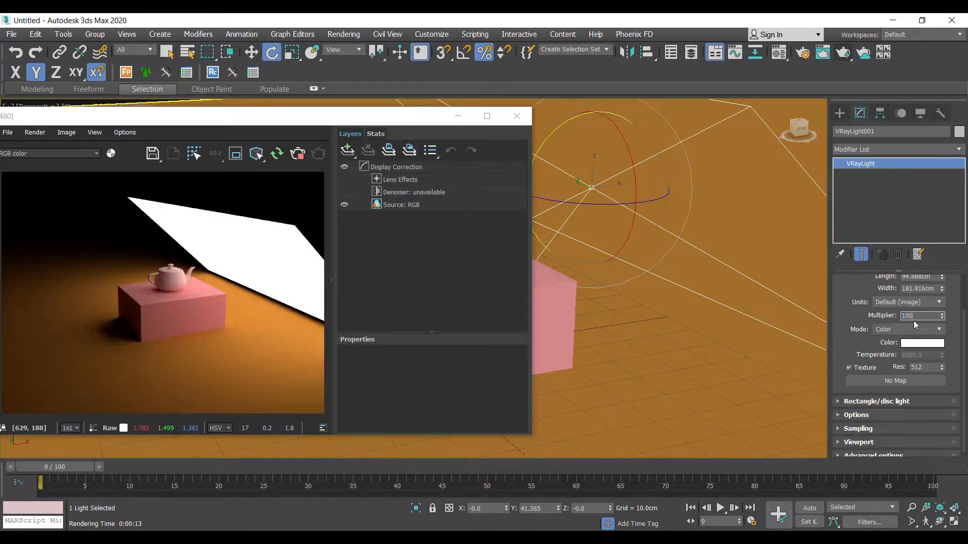
text(0)
key(Return)
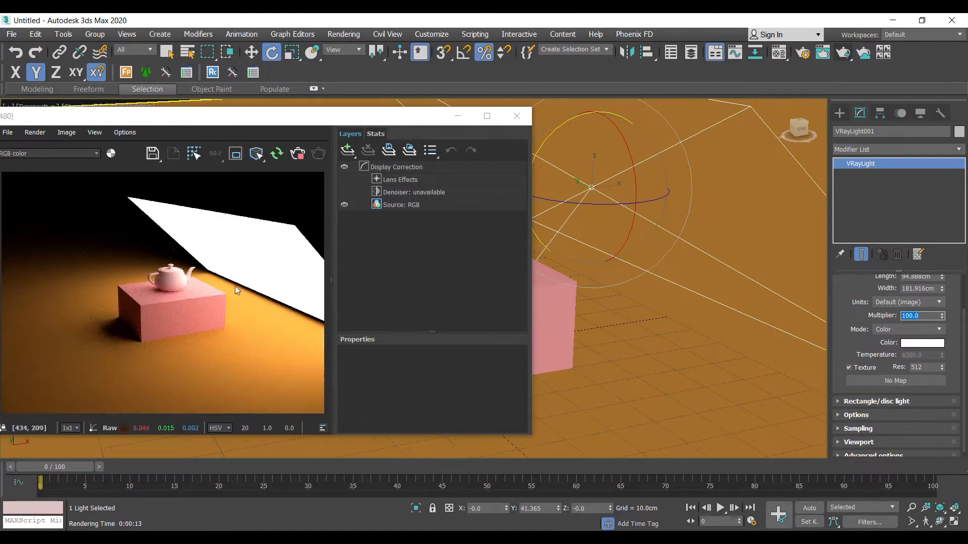
key(Return)
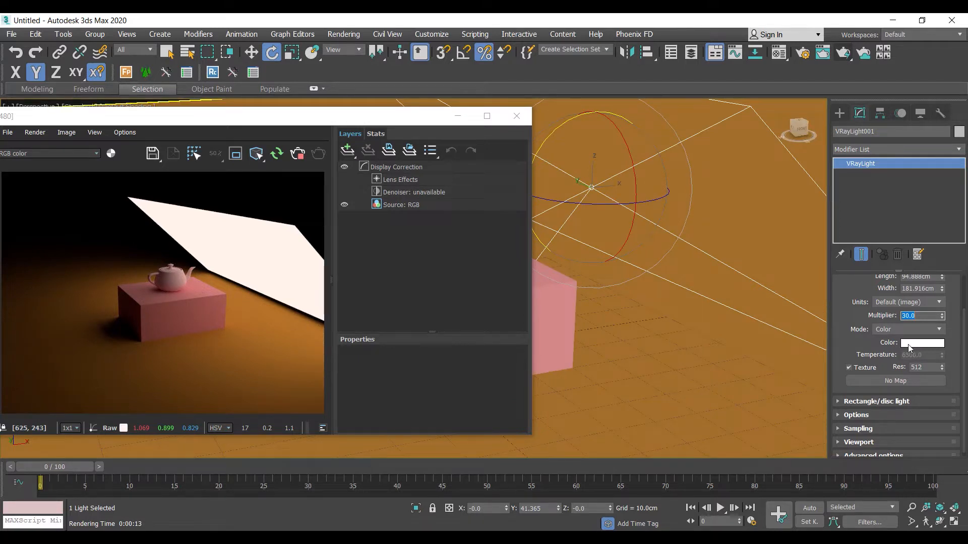
Try pure red and a green tone as the plane light's color in the interactive render, and cancel the color change
click(913, 344)
click(310, 87)
drag(320, 107, 320, 87)
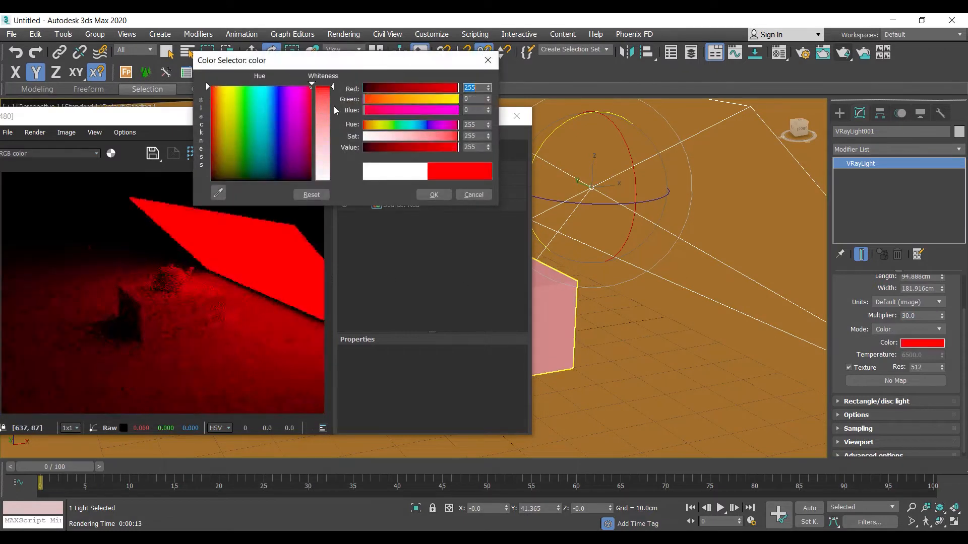
drag(223, 107, 250, 100)
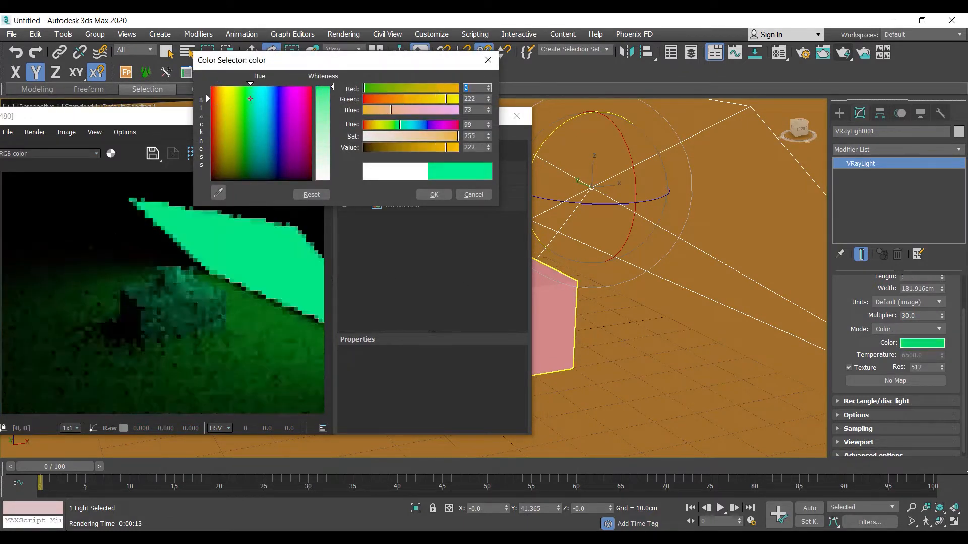
click(472, 194)
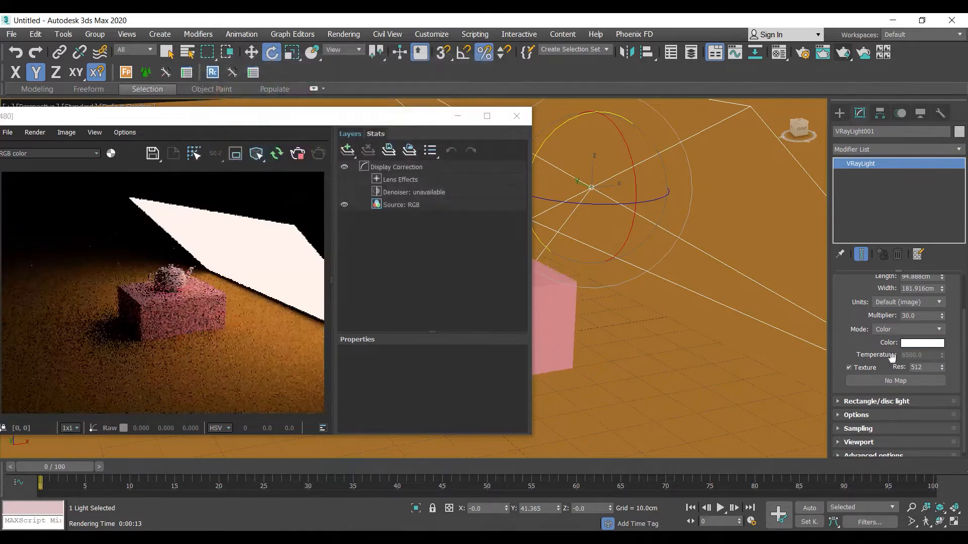
Switch the plane light's color mode to Temperature and raise the temperature to about 11412
click(900, 331)
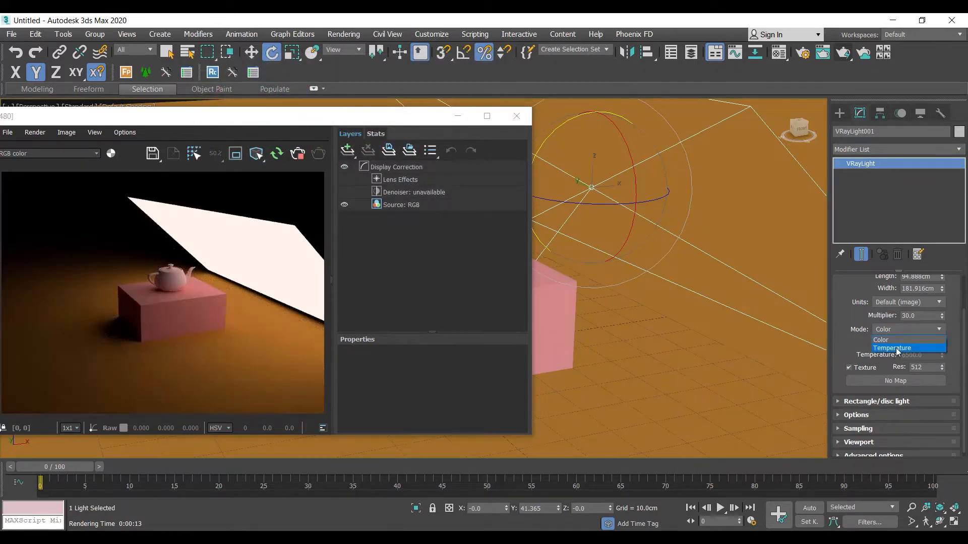
click(896, 348)
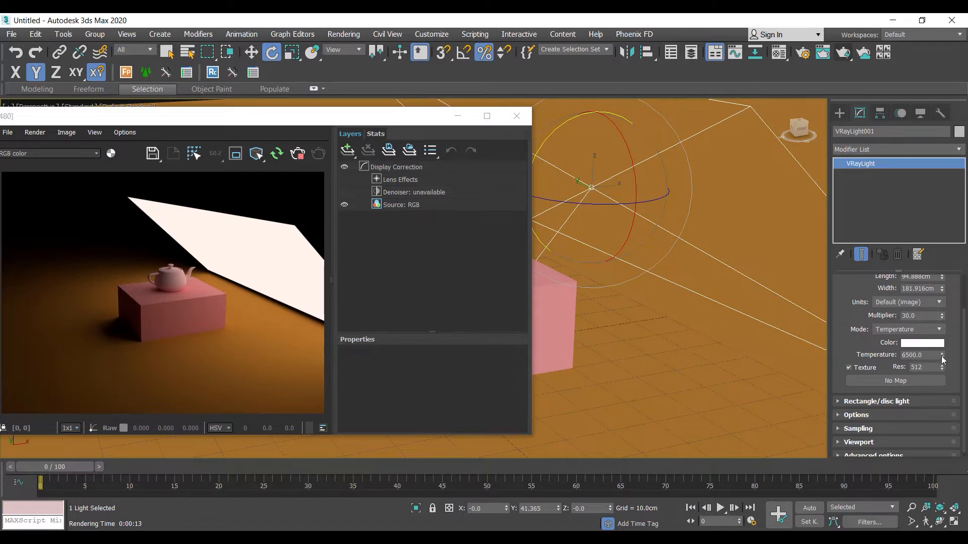
drag(942, 362, 941, 338)
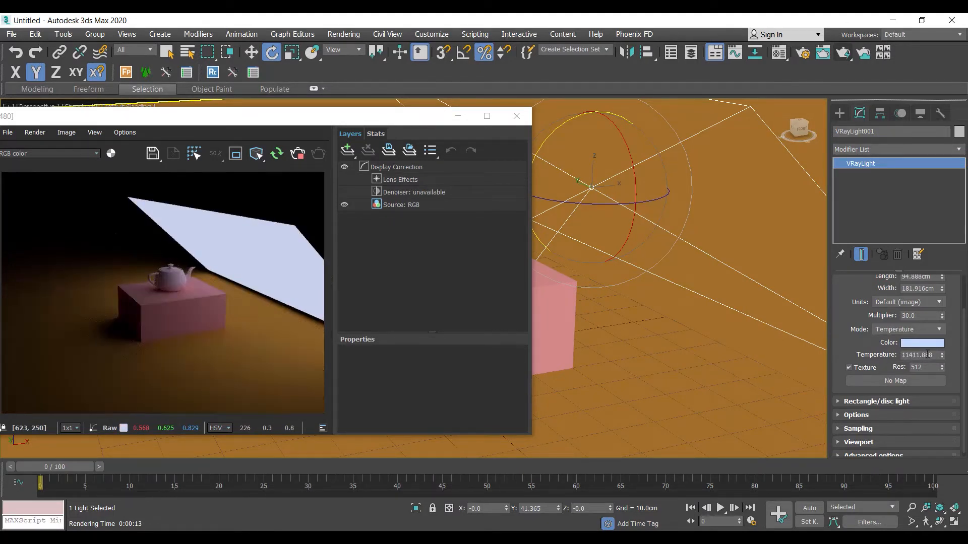
Try plane light temperatures of 5500 and 6500 in the interactive render
drag(933, 356, 865, 351)
text(5500)
key(Return)
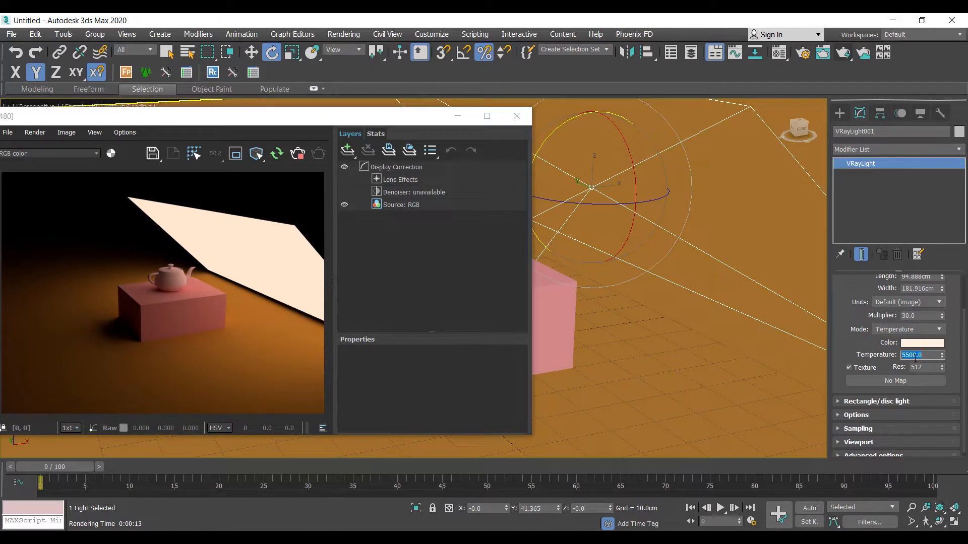
text(6500)
key(Return)
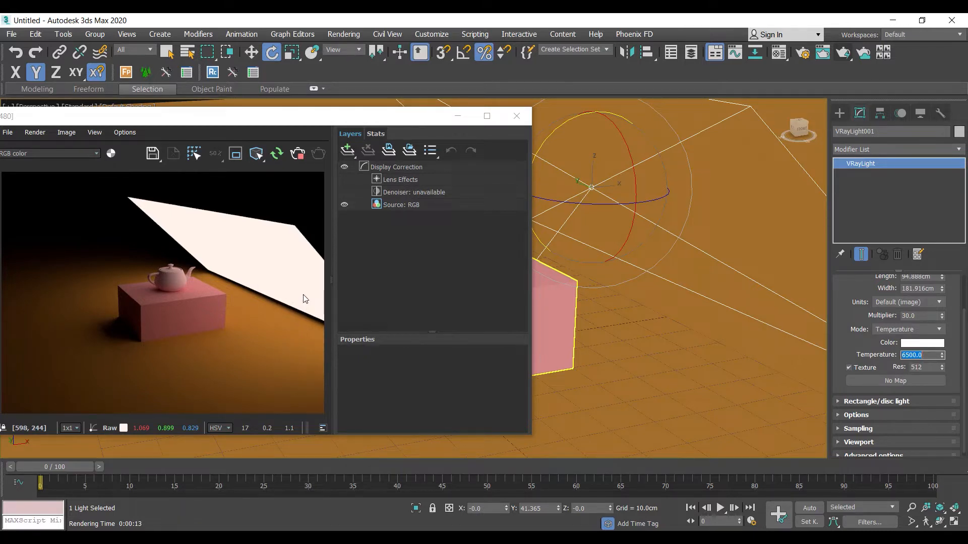
Adjust the plane light's temperature to 6630 and switch its mode back to Color
mouse_move(942, 354)
mouse_down()
mouse_move(943, 333)
mouse_move(945, 362)
mouse_move(946, 353)
mouse_up()
click(903, 329)
click(903, 339)
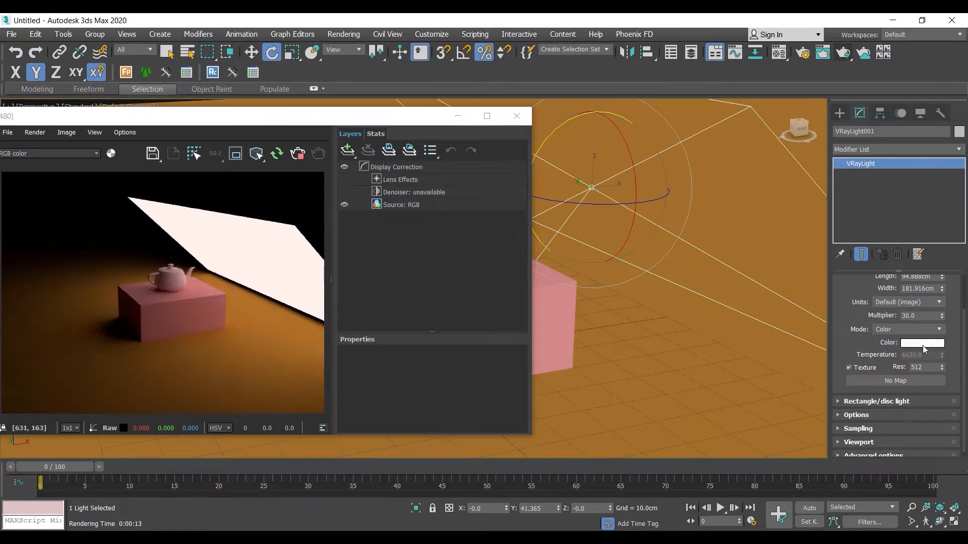
Preview red and another hue as the plane light's color once more, and cancel the change
click(922, 345)
drag(325, 120, 335, 113)
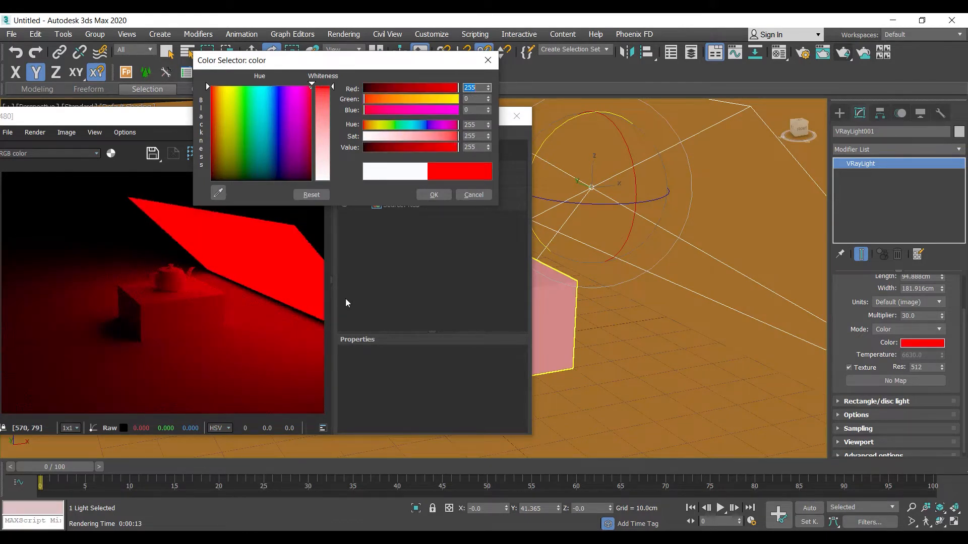
drag(312, 99, 261, 109)
click(474, 194)
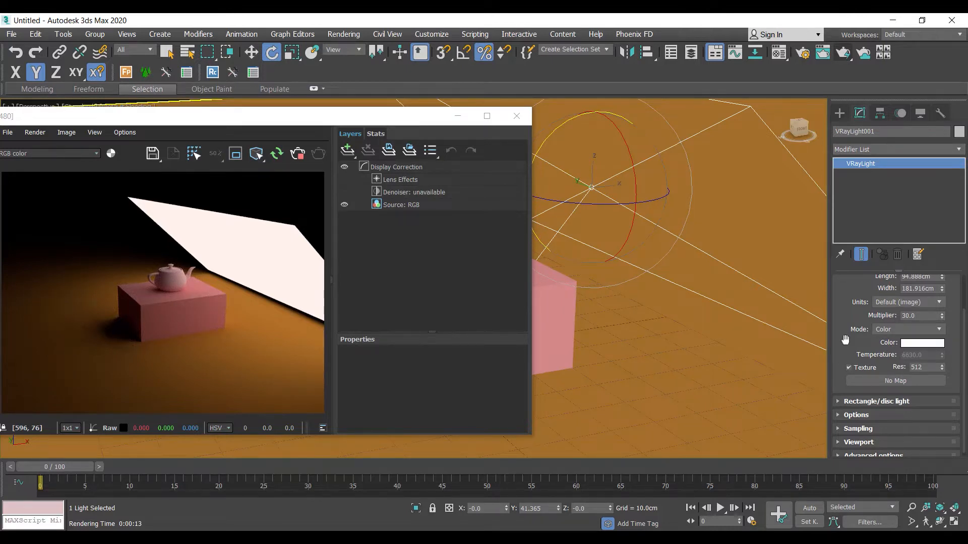
Assign a Bitmap map to the plane light's texture using the blue checkered image 2a553a544739de64bd66936e475965c8.png
drag(845, 340, 841, 280)
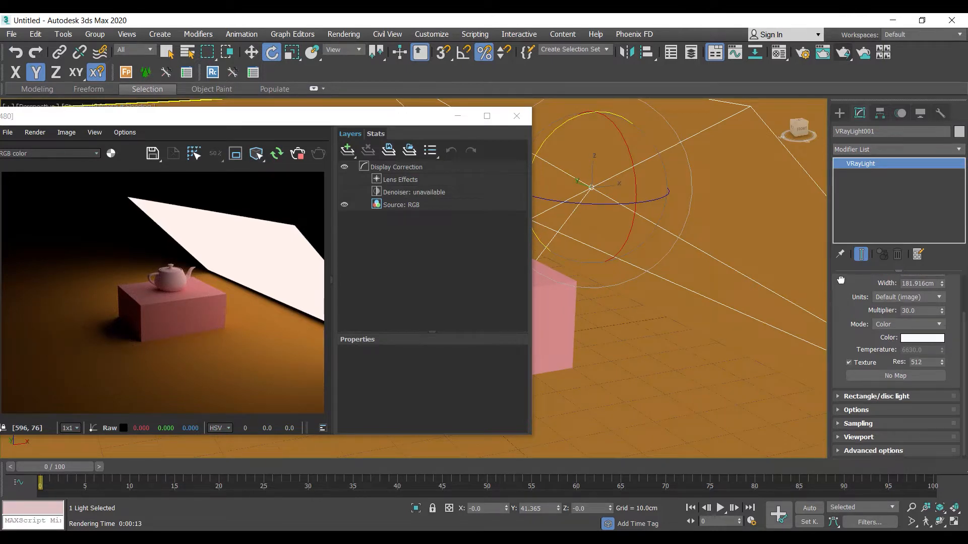
click(881, 377)
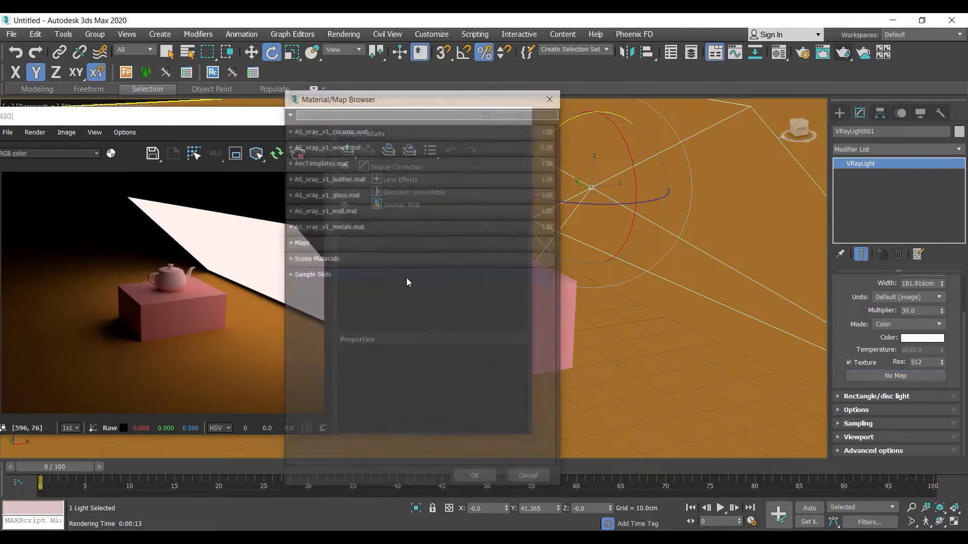
text(bit)
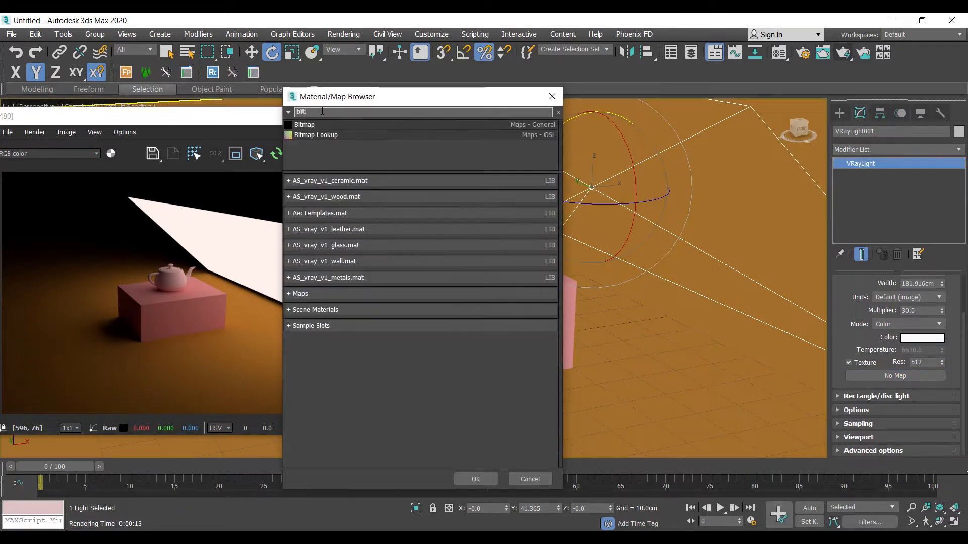
double_click(312, 126)
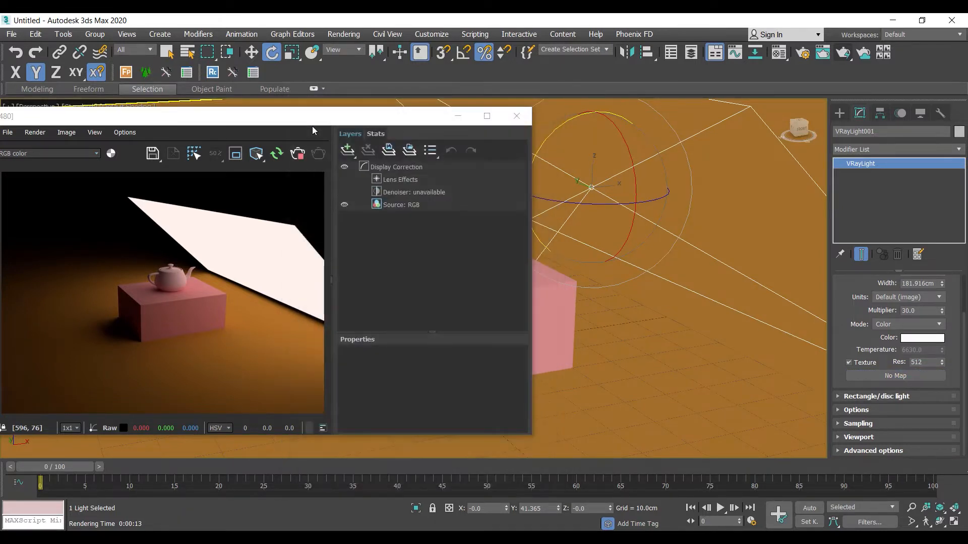
click(194, 130)
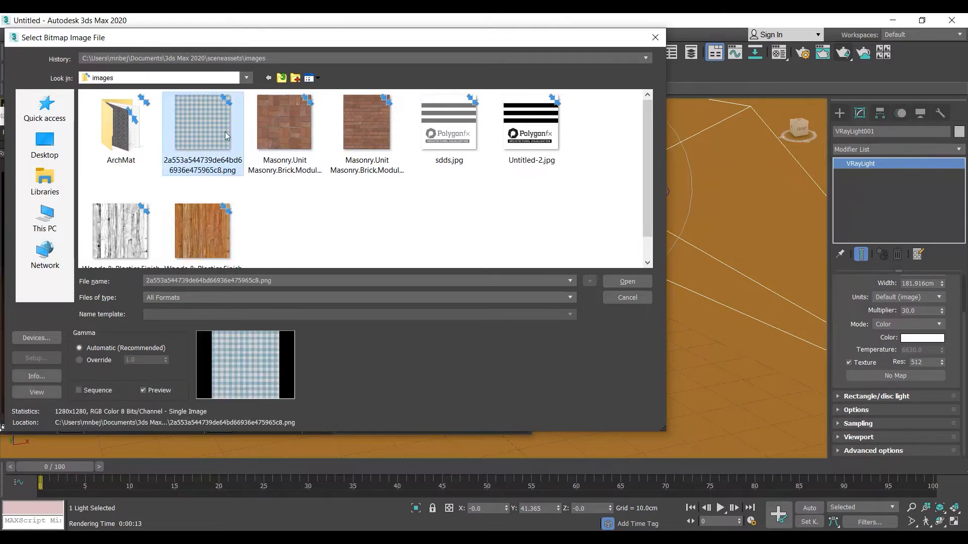
double_click(197, 128)
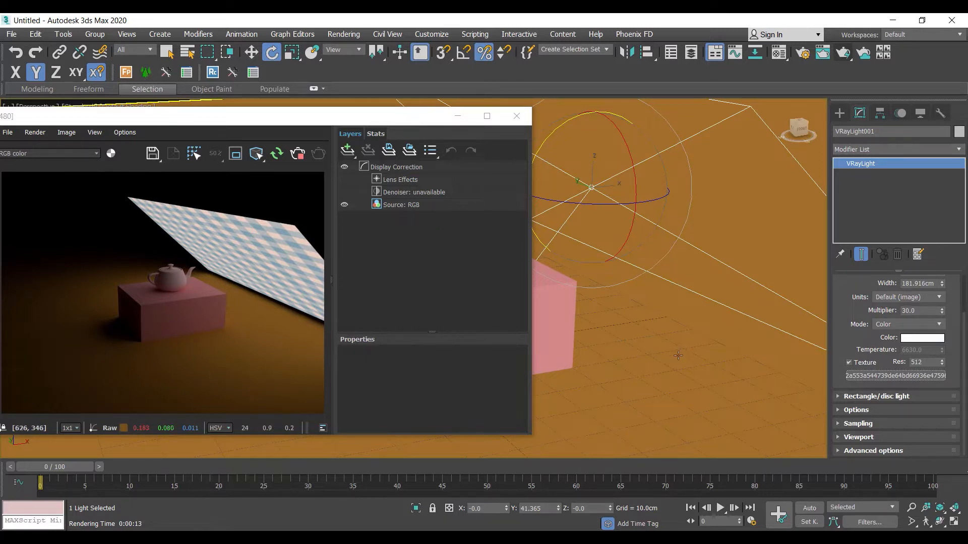
Toggle the plane light's checkered texture off and on repeatedly to compare its effect in the interactive render
click(852, 365)
click(852, 366)
click(851, 360)
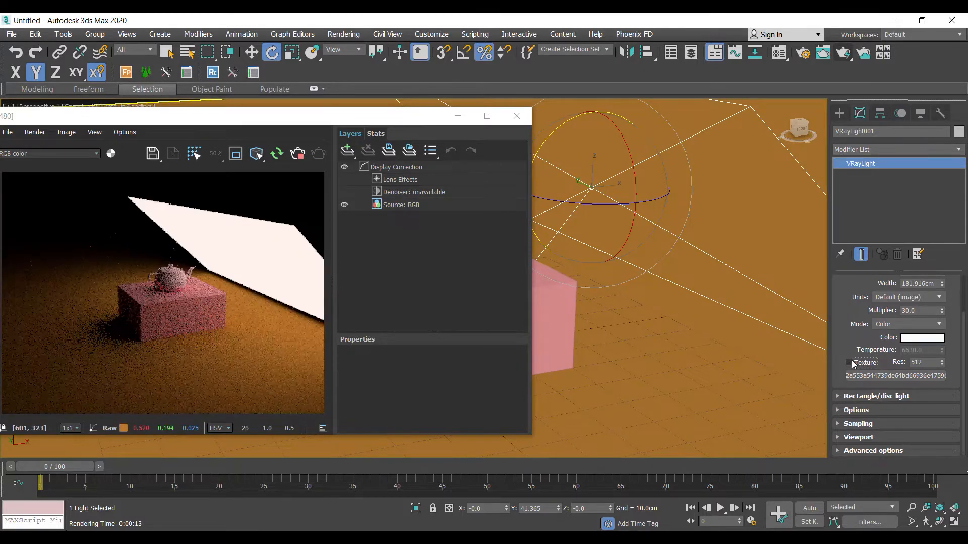
click(851, 360)
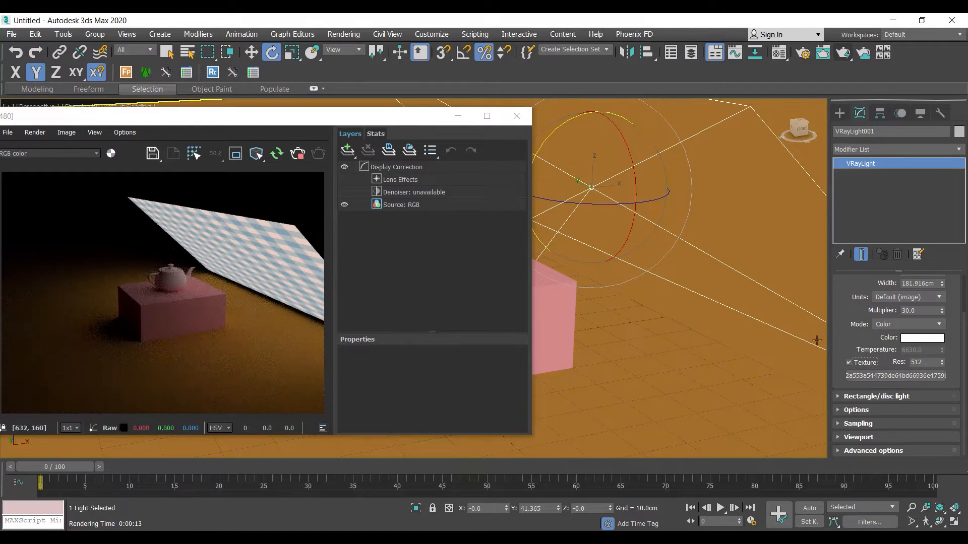
click(848, 363)
click(848, 362)
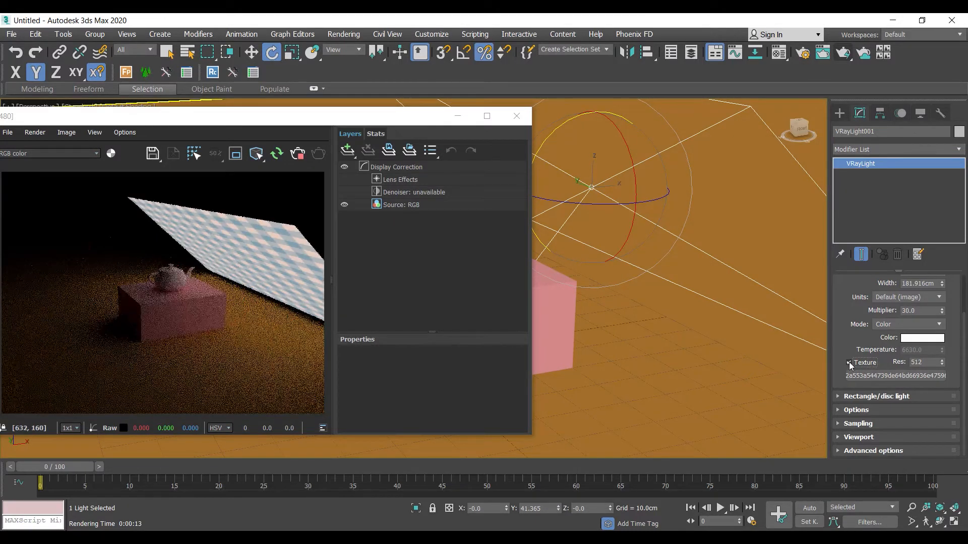
click(850, 364)
click(850, 364)
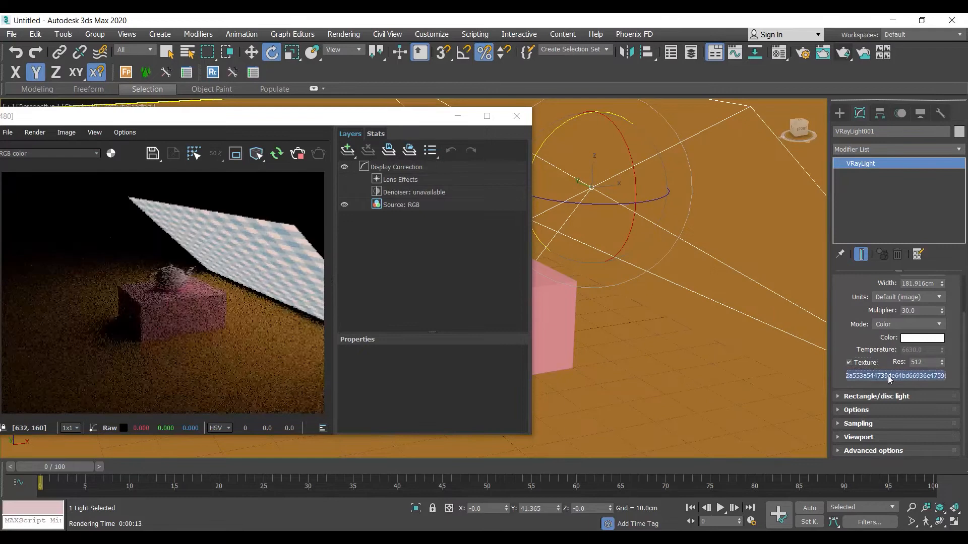
Replace the plane light's texture with a Bitmap map using the first Masonry.Unit Masonry.Brick.Modular image
click(872, 376)
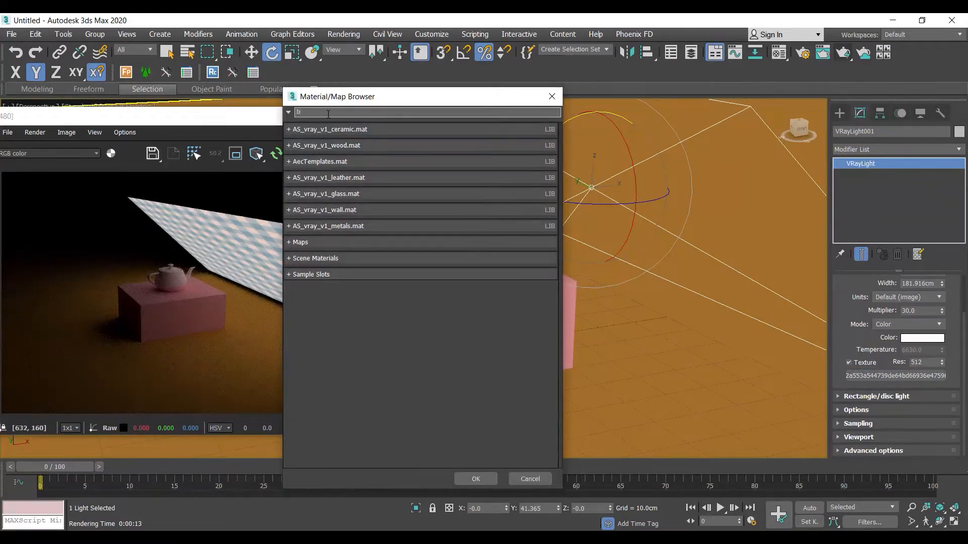
text(bit)
double_click(301, 129)
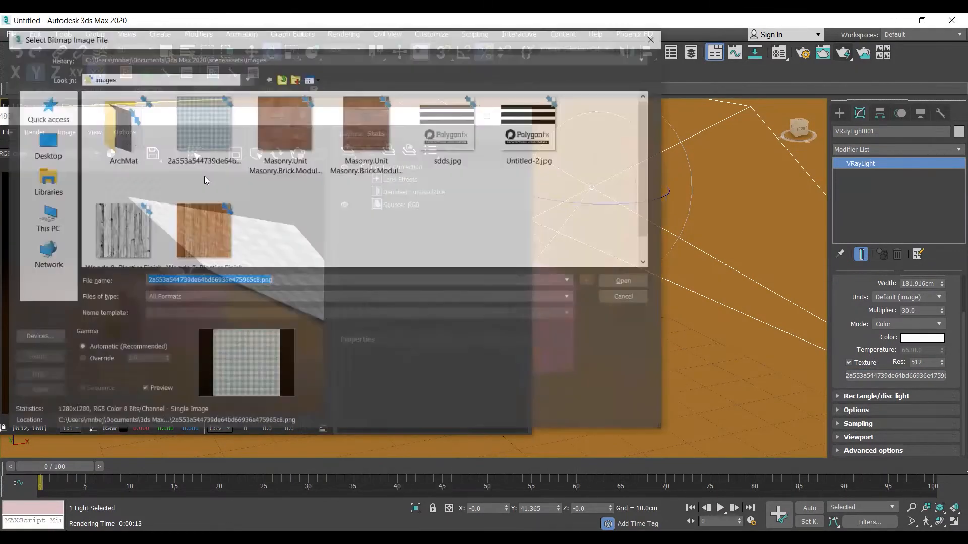
double_click(286, 122)
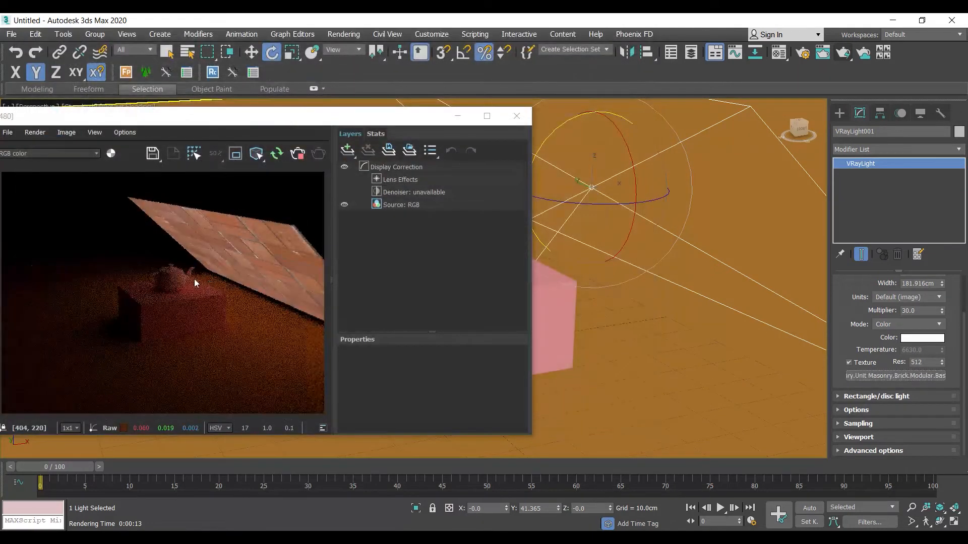
Toggle the plane light's brick texture to compare the render with and without it, and leave the texture off
click(851, 362)
click(851, 362)
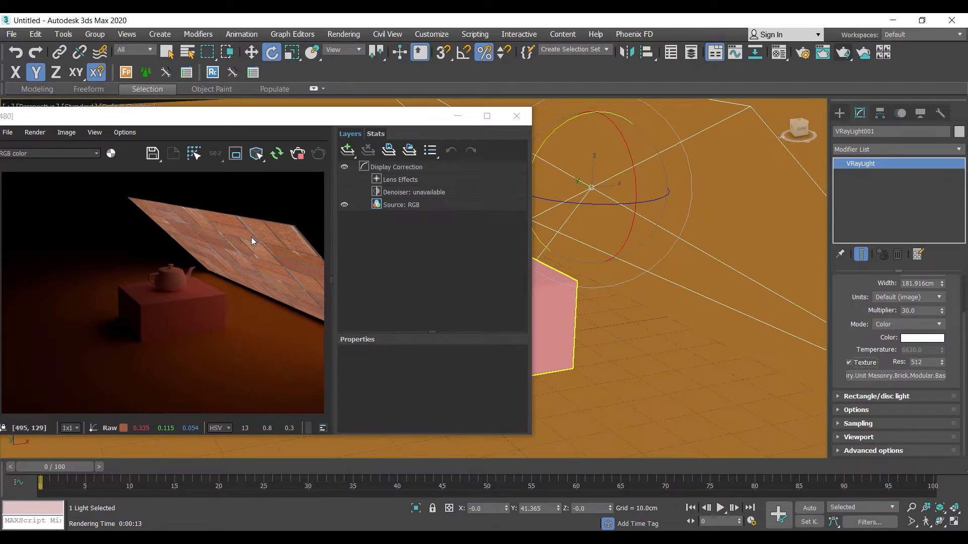
click(855, 364)
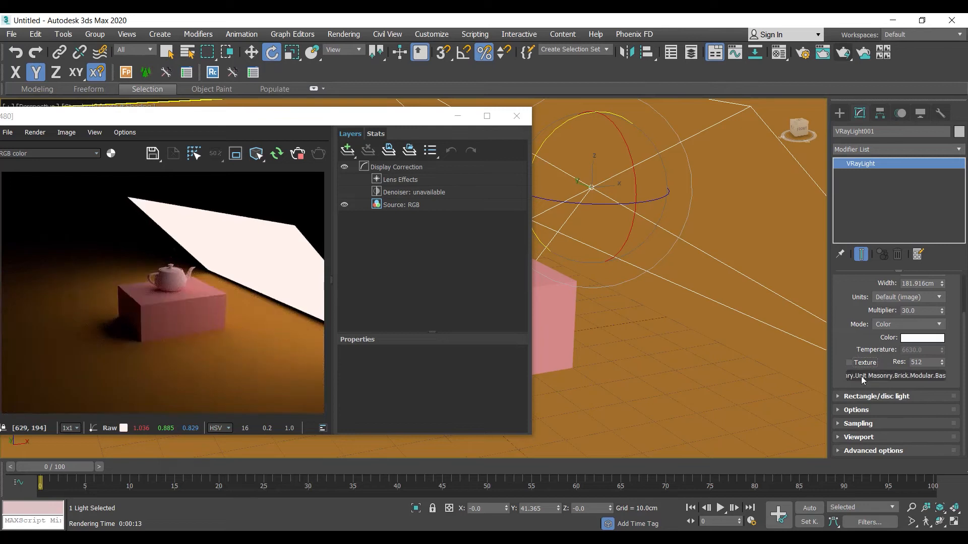
Clear the brick map from the plane light's texture slot and re-enable the Texture option
right_click(863, 380)
click(854, 409)
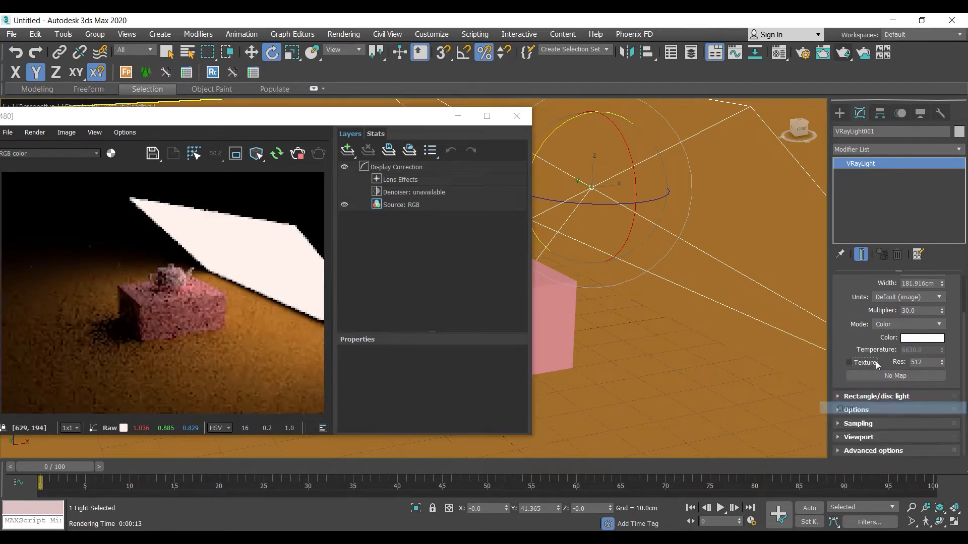
click(849, 363)
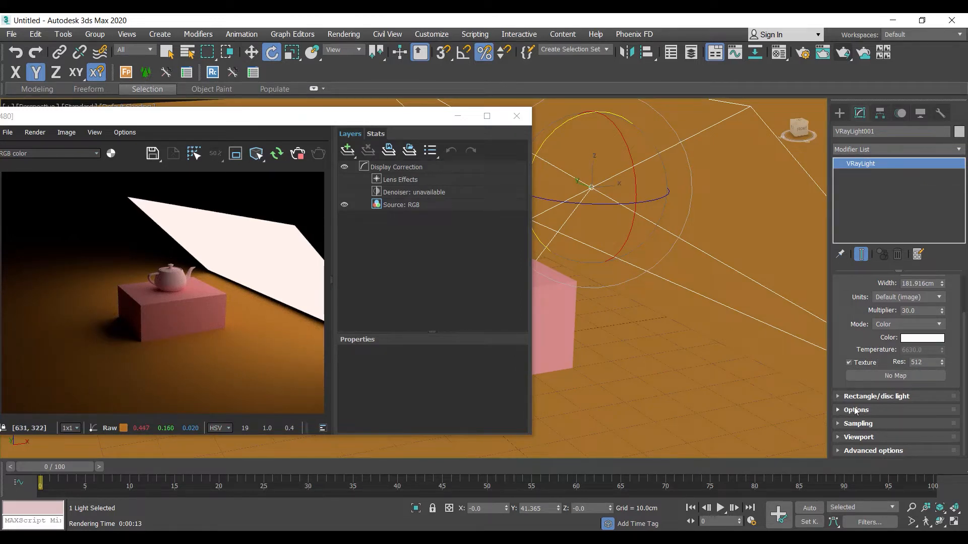
Exclude Teapot001 from both the plane light's illumination and shadow casting
click(856, 411)
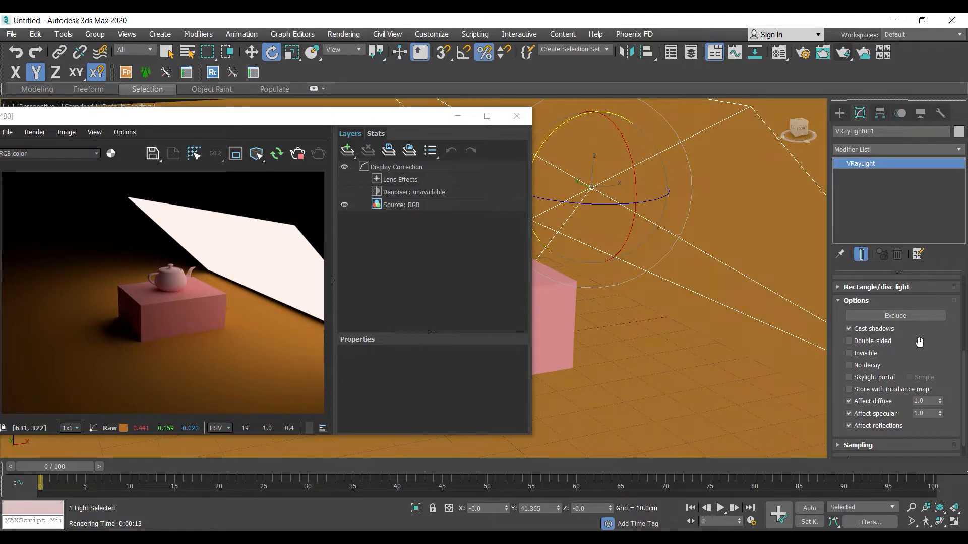
click(886, 316)
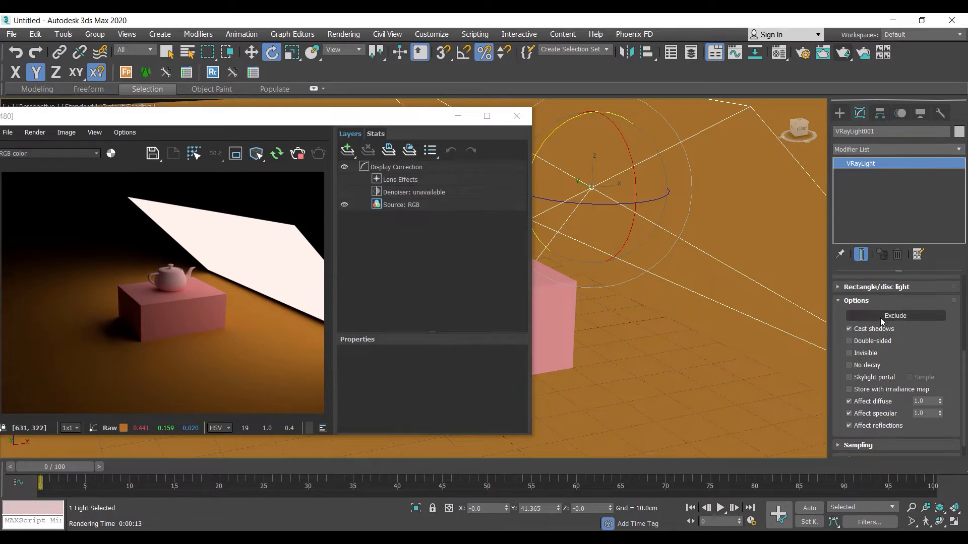
click(886, 317)
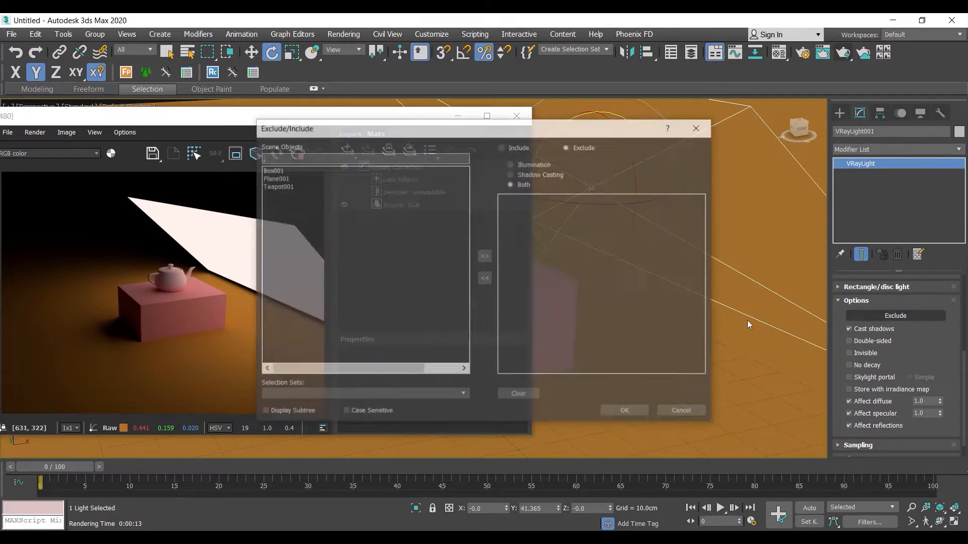
drag(461, 130, 576, 102)
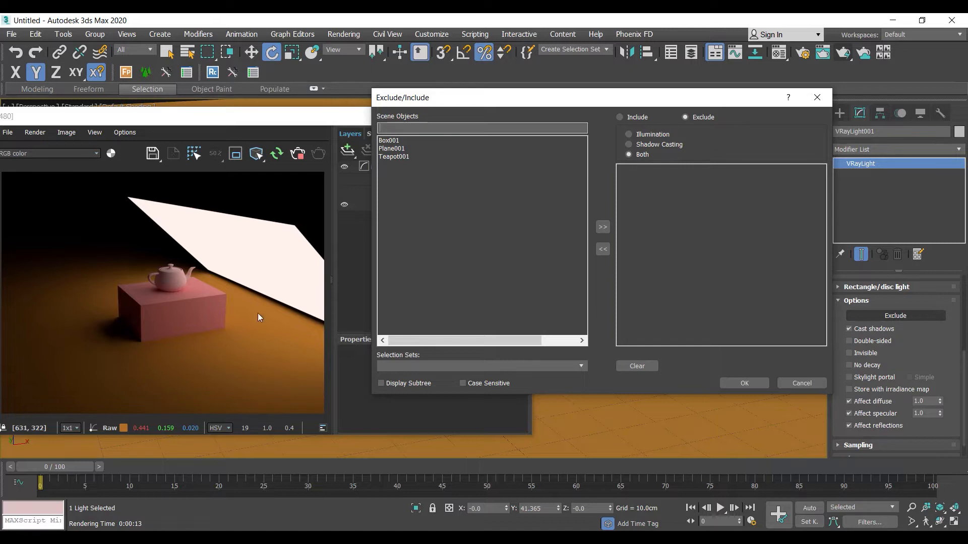
click(393, 157)
click(603, 227)
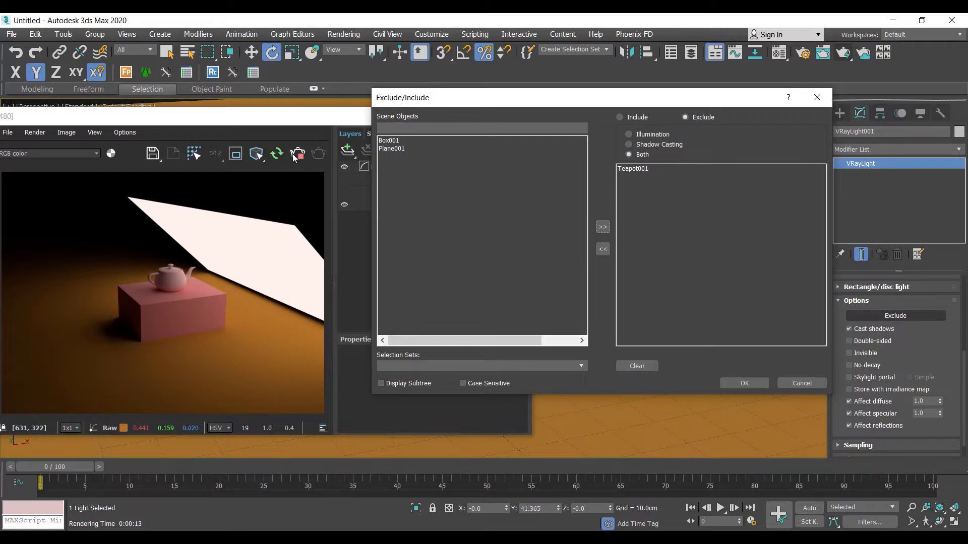
click(742, 379)
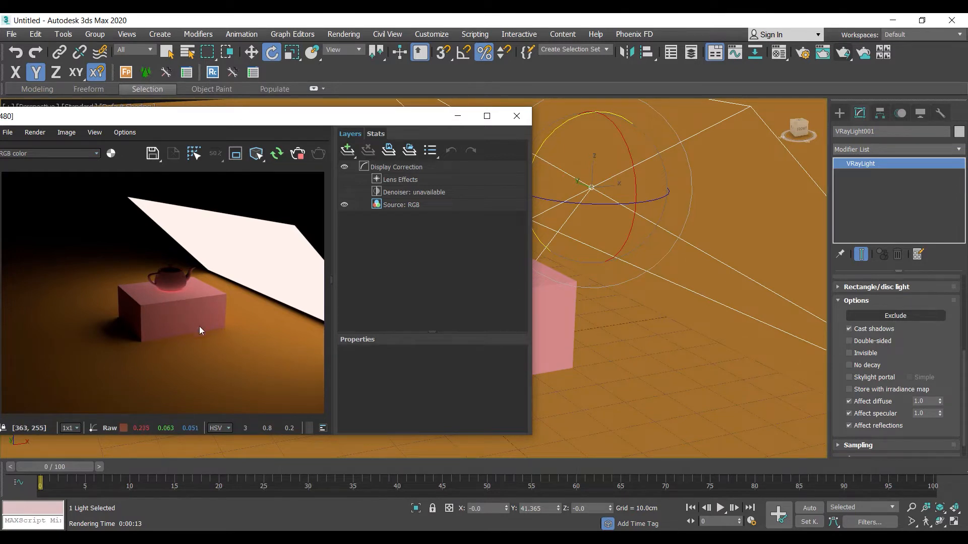
Turn off Cast shadows for the plane light
click(849, 329)
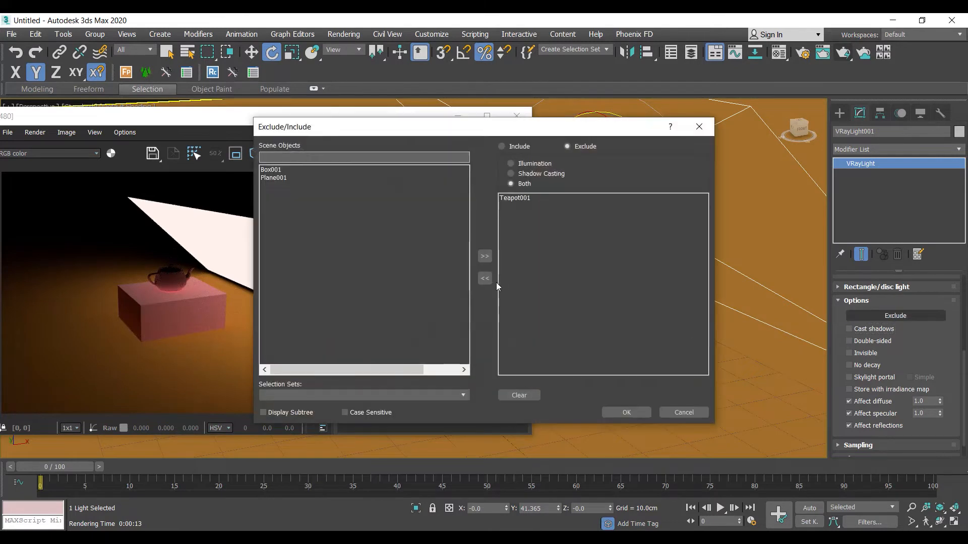
Switch the plane light's exclusion list to Include so it affects only Teapot001, and refresh the render
drag(504, 127, 636, 126)
click(648, 198)
click(635, 145)
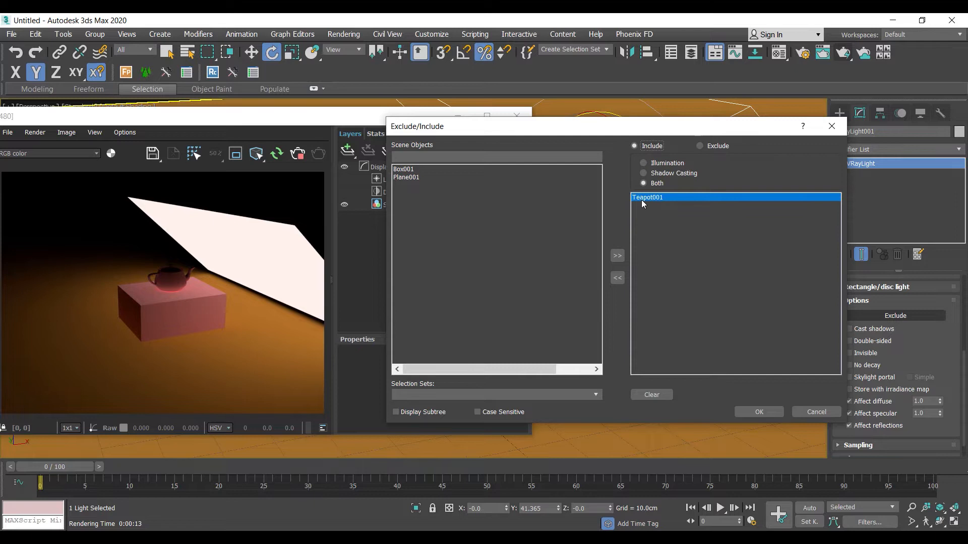
click(759, 412)
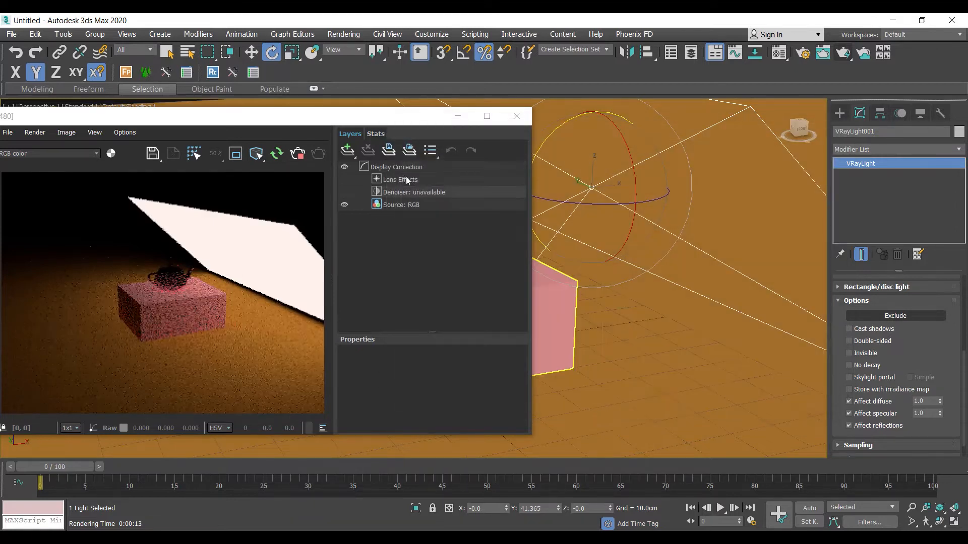
click(277, 154)
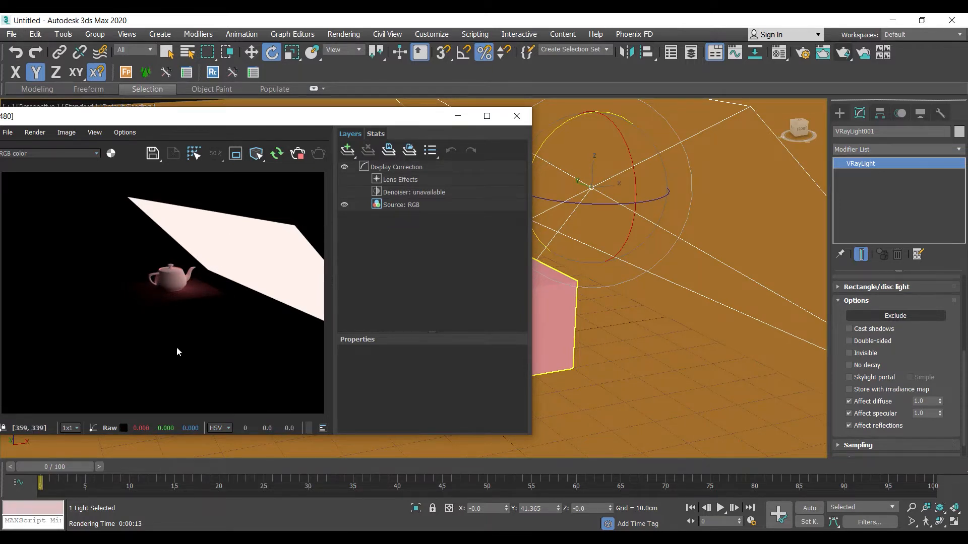
Switch the plane light's list back to Exclude with Illumination only for Teapot001, and refresh the render
click(905, 317)
drag(462, 130, 601, 92)
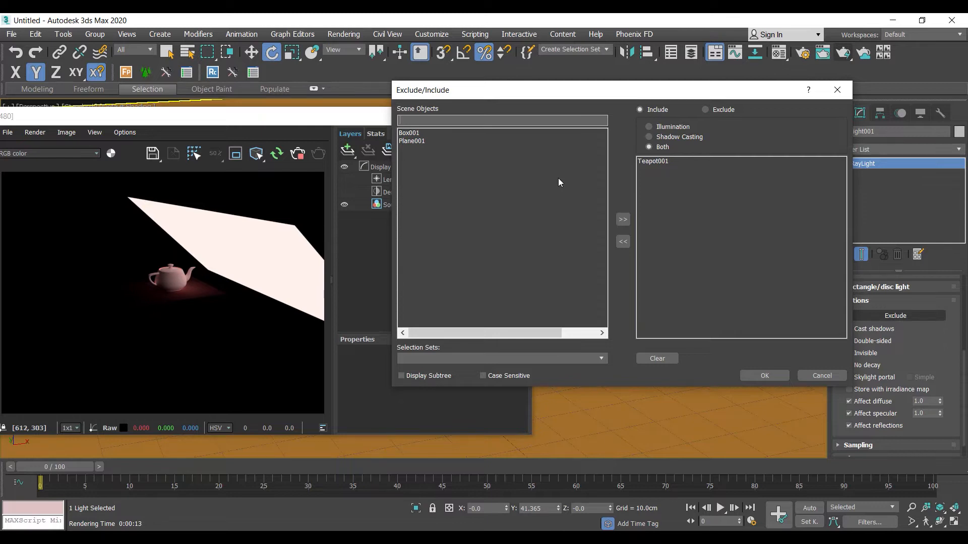
click(707, 110)
click(705, 110)
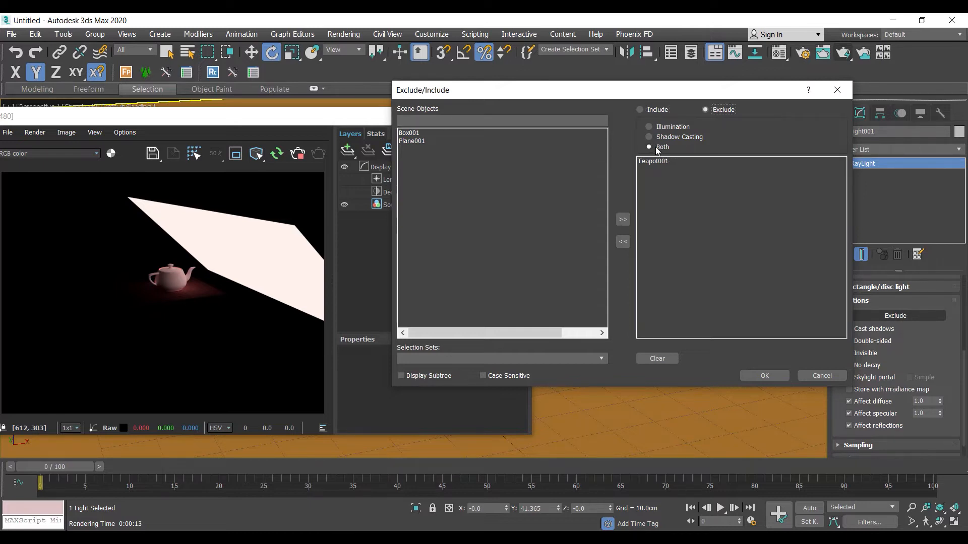
click(660, 146)
click(666, 130)
click(670, 137)
click(661, 130)
click(765, 376)
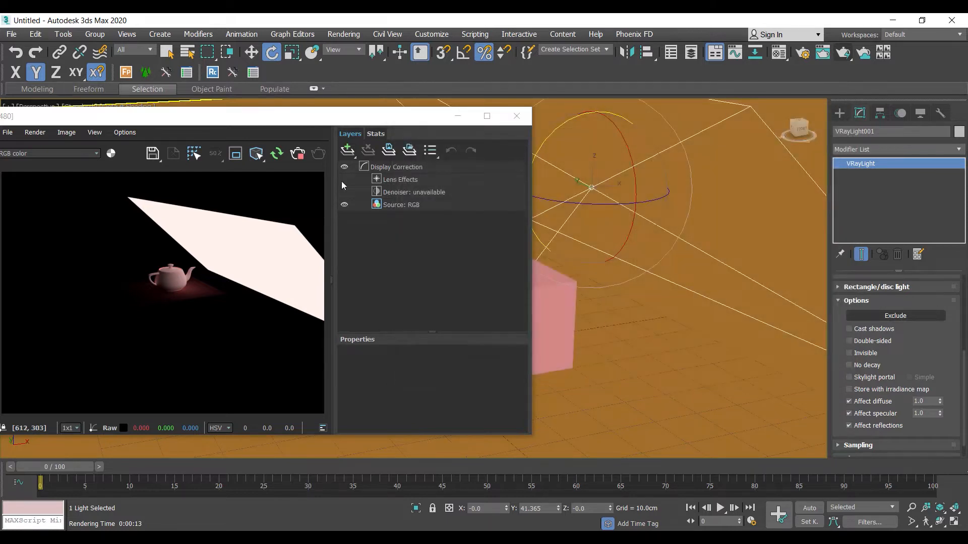
click(296, 154)
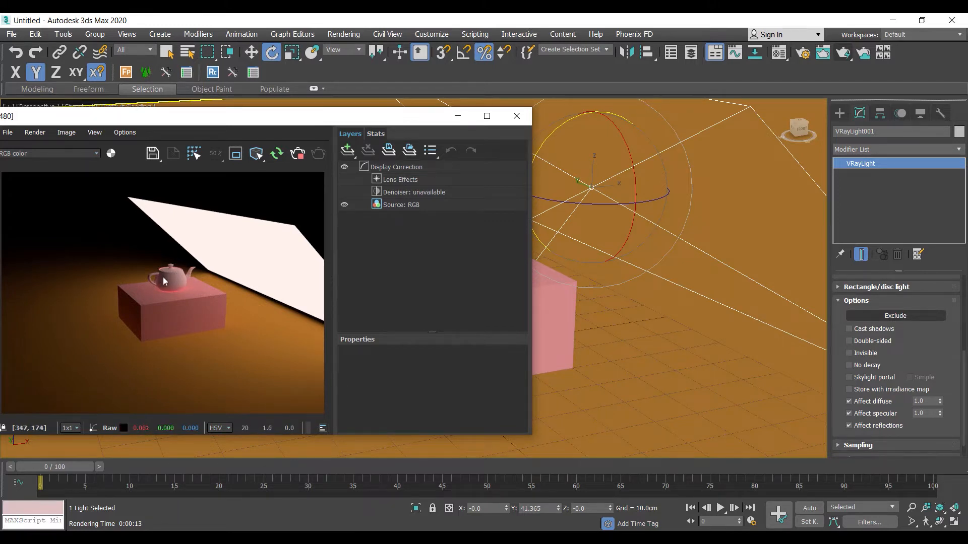
click(890, 315)
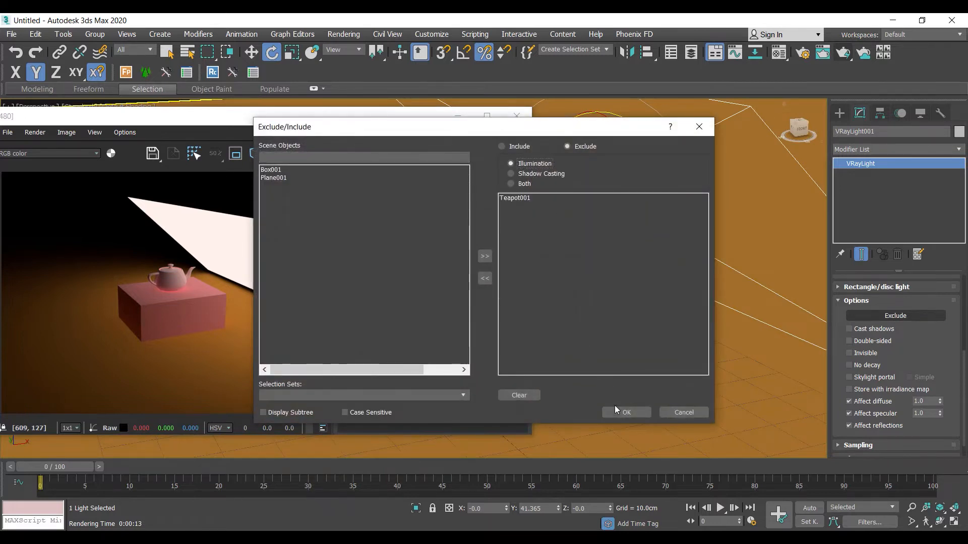
click(625, 412)
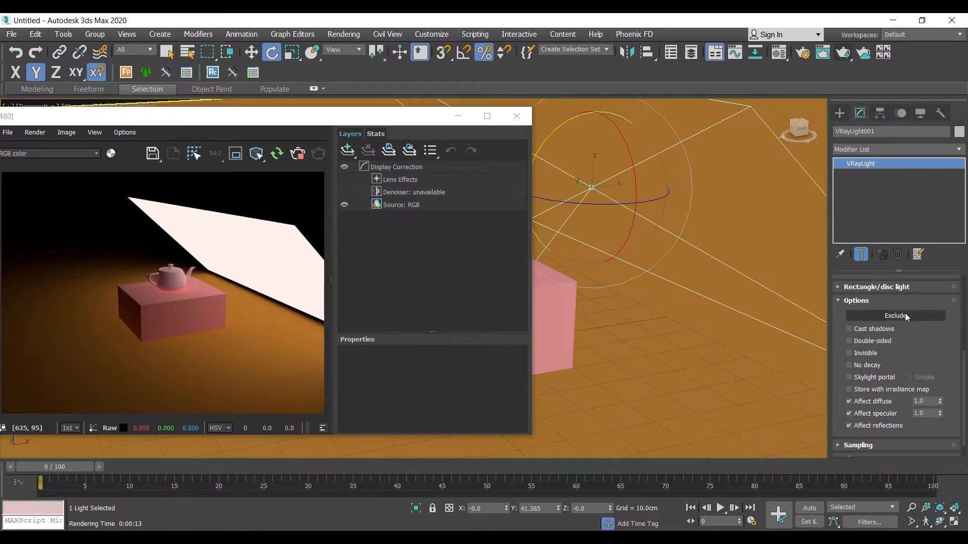
click(275, 153)
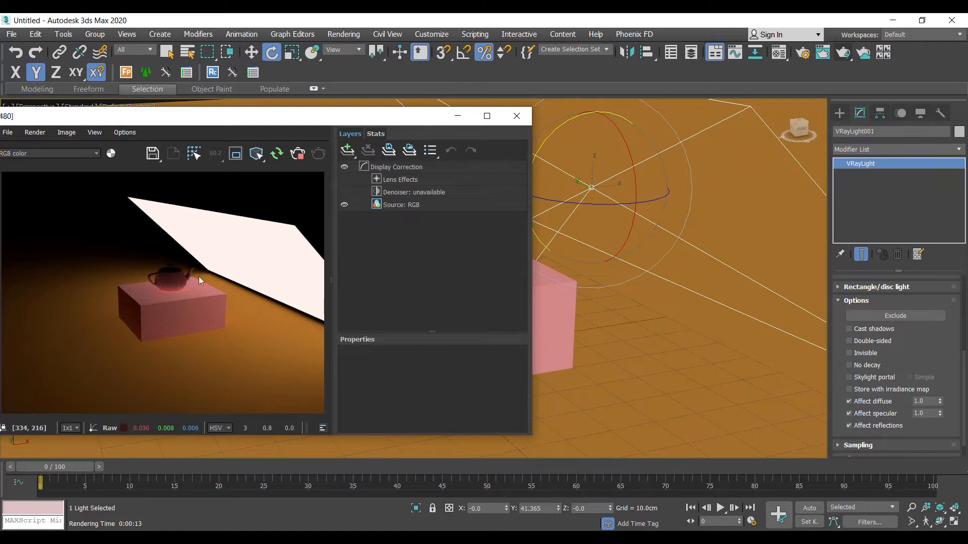
Remove Teapot001 from the plane light's exclusion list and set the exclusion type to Both
click(896, 316)
click(484, 256)
click(483, 277)
click(538, 174)
click(525, 184)
click(624, 414)
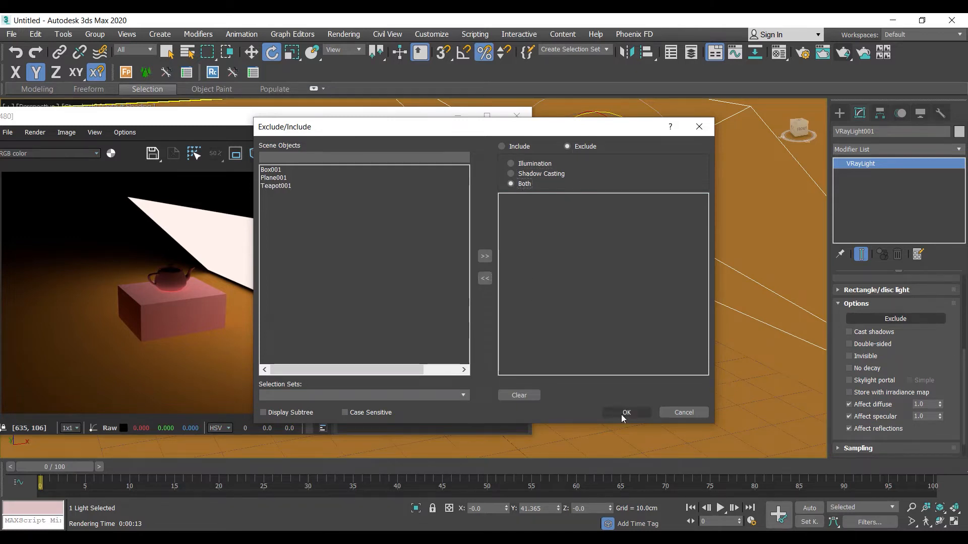
click(625, 413)
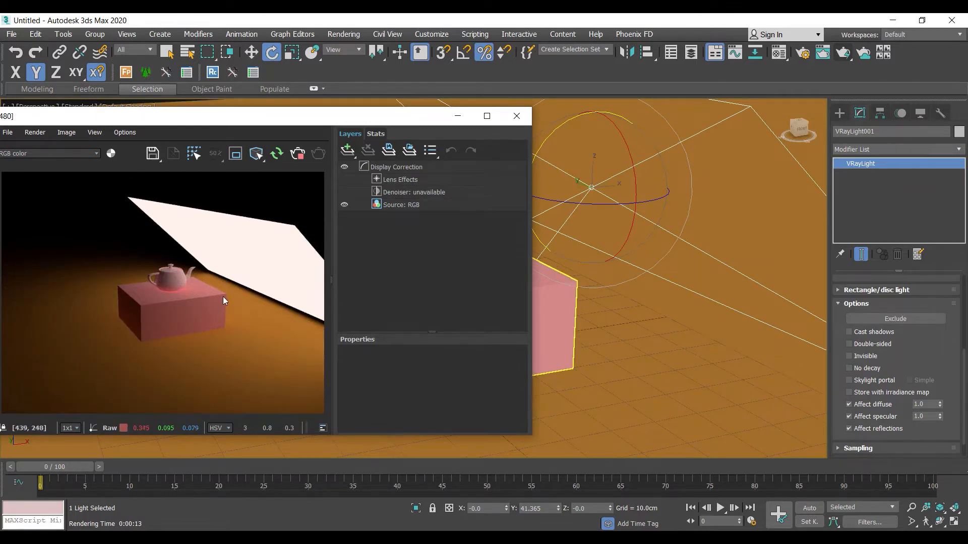
Tilt the plane light to about 72° on Y, shrink it to about 32 by 44 cm, and render the scene
click(527, 117)
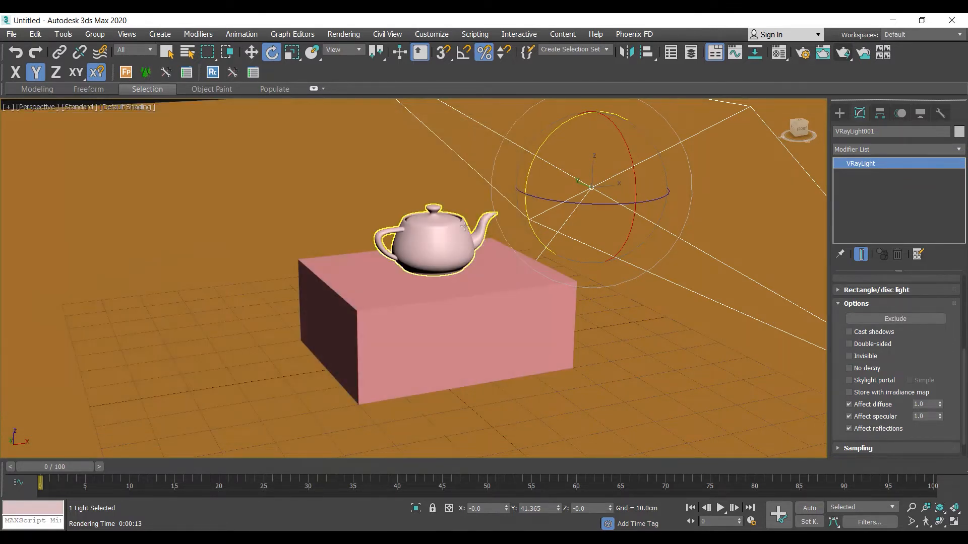
drag(539, 149, 554, 121)
scroll(936, 353, up, 3)
drag(941, 313, 944, 342)
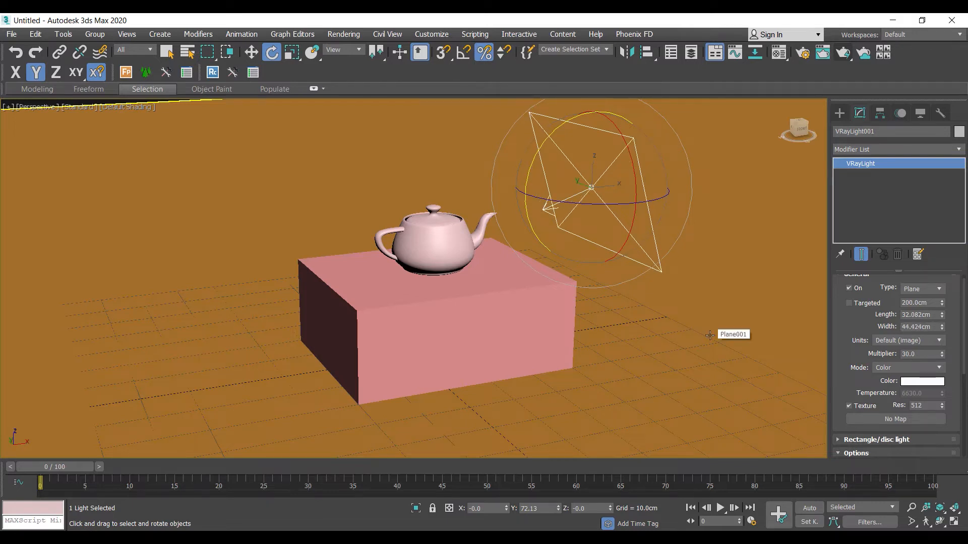
click(842, 52)
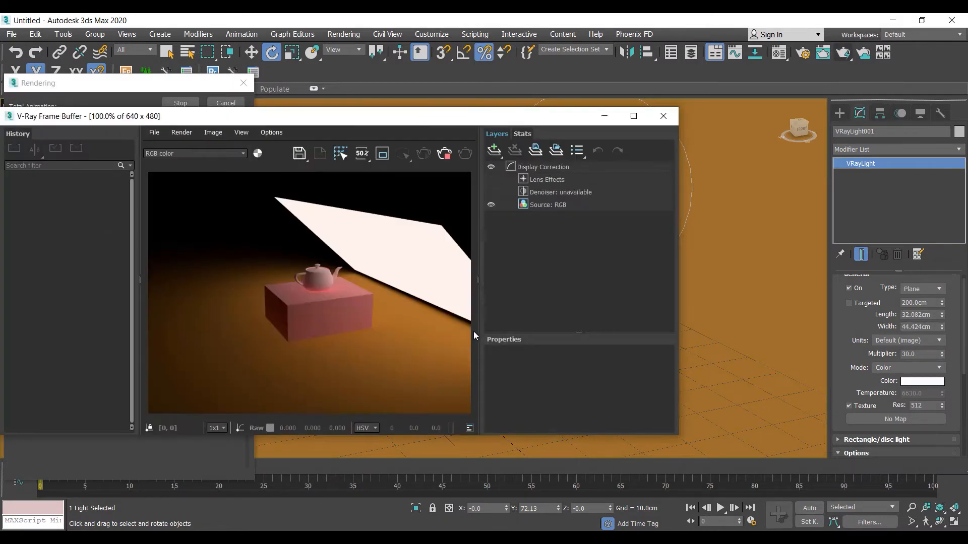
Start interactive rendering and raise the plane light's multiplier to 100, 200 and finally 300
click(941, 356)
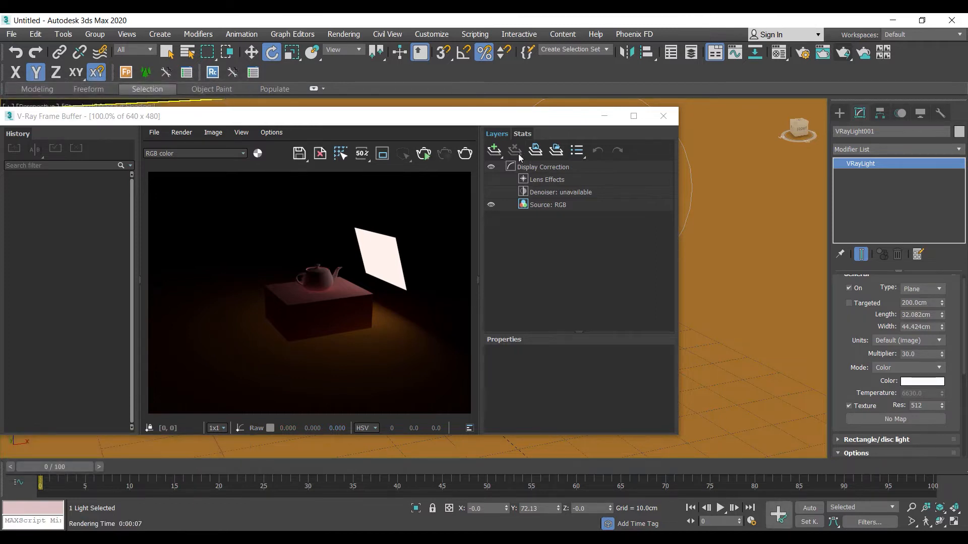
click(425, 155)
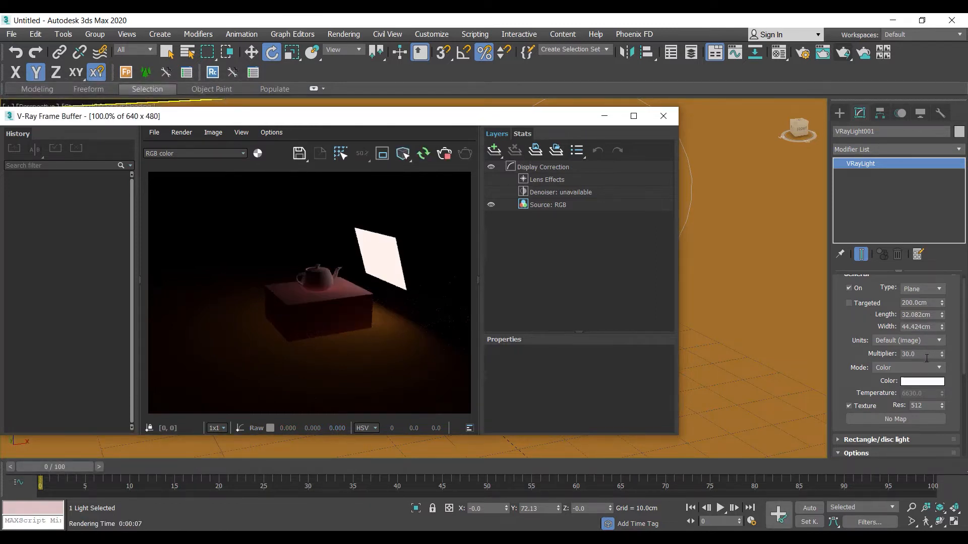
double_click(926, 355)
text(100)
key(Return)
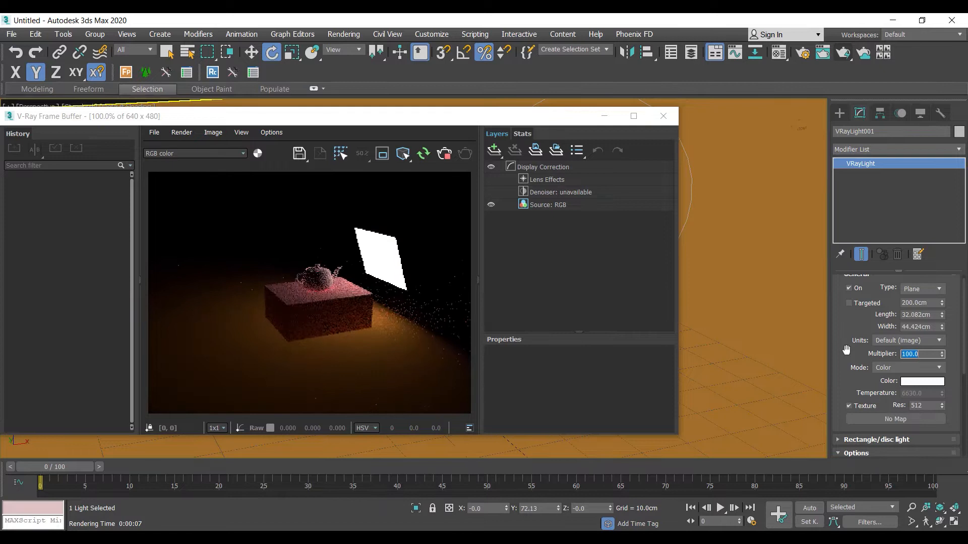
text(200)
key(Return)
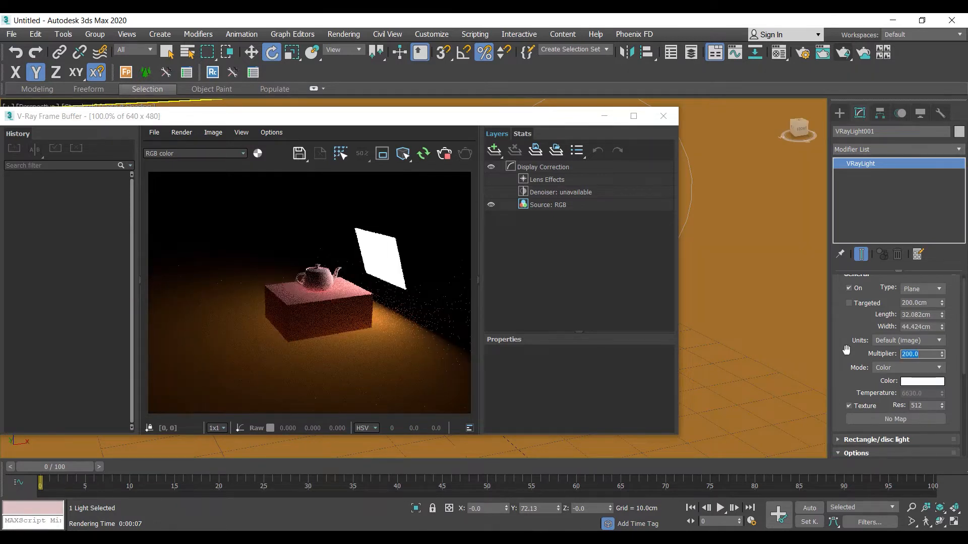
text(300)
key(Return)
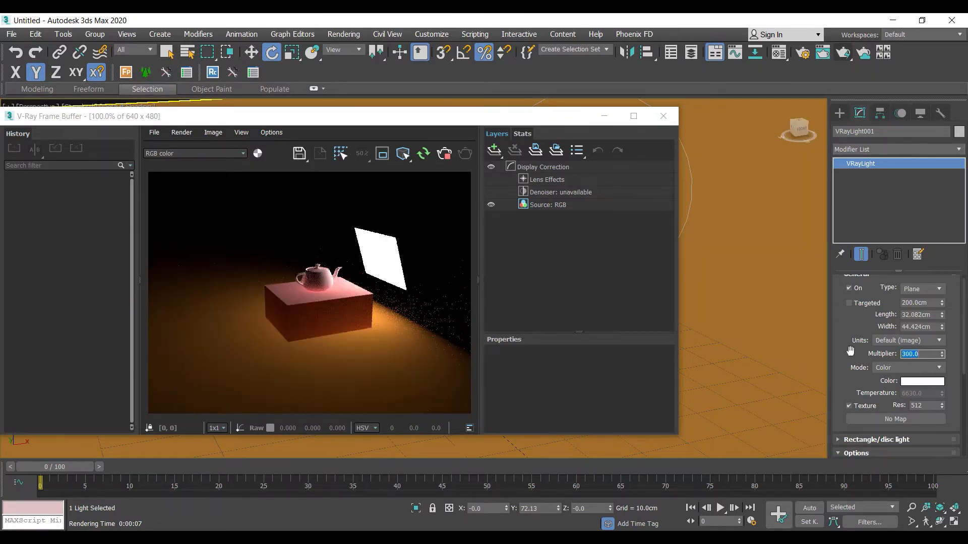
Turn on Cast shadows for the plane light
scroll(845, 245, down, 4)
scroll(844, 245, down, 1)
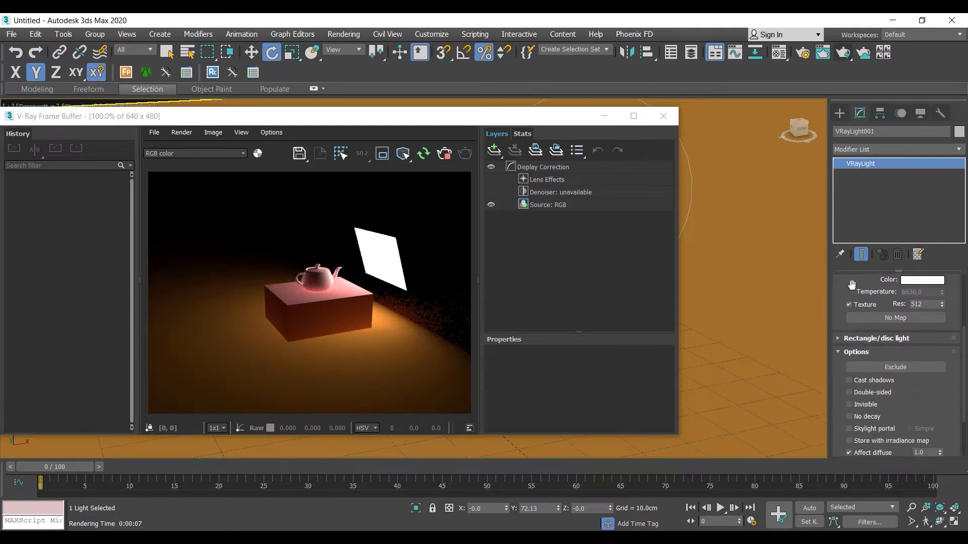
click(850, 380)
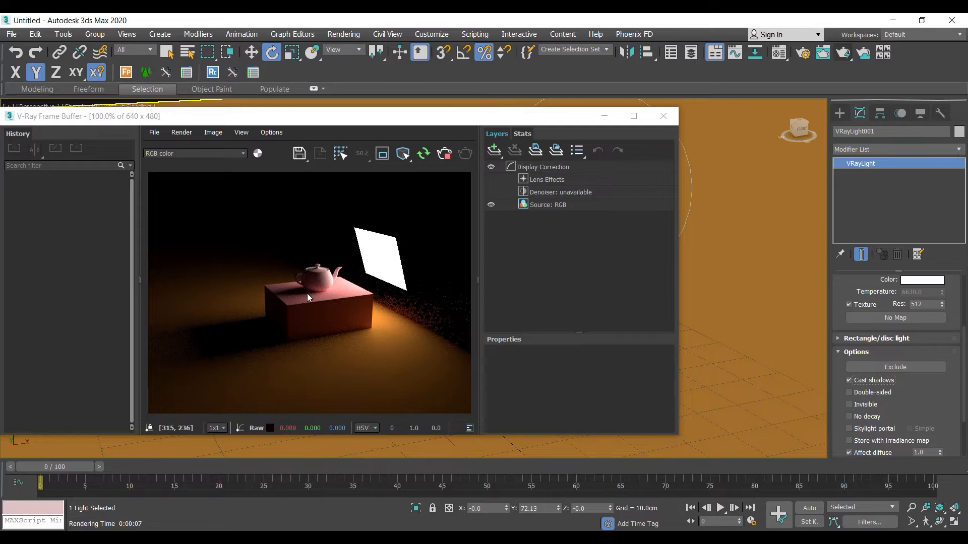
Enlarge the plane light to about 42.7 cm long and 100.4 cm wide, and set its multiplier to 100
drag(856, 291, 858, 340)
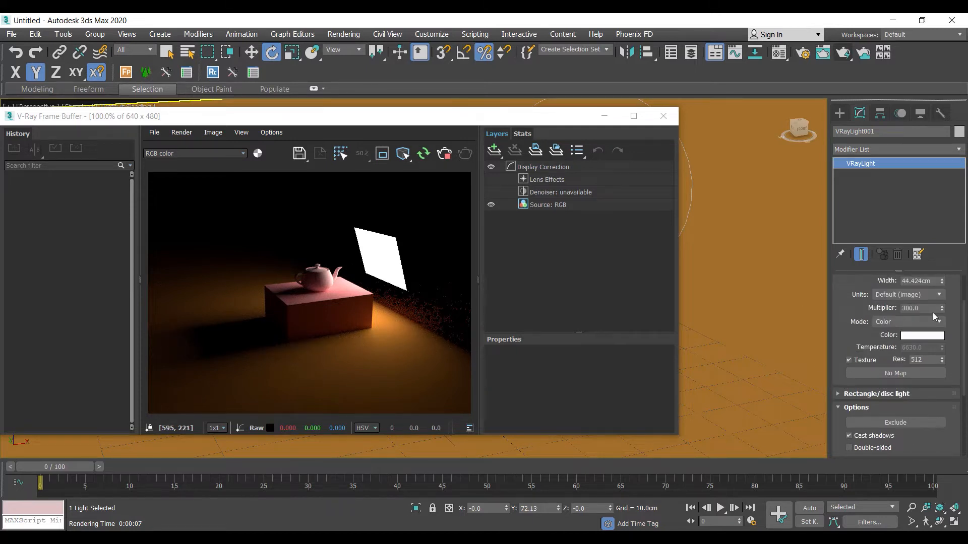
drag(851, 307, 850, 329)
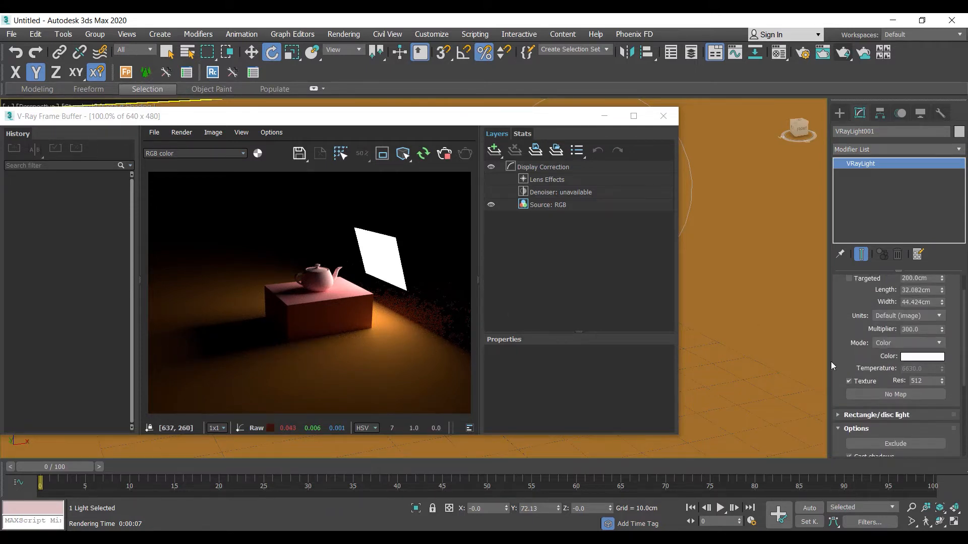
click(941, 291)
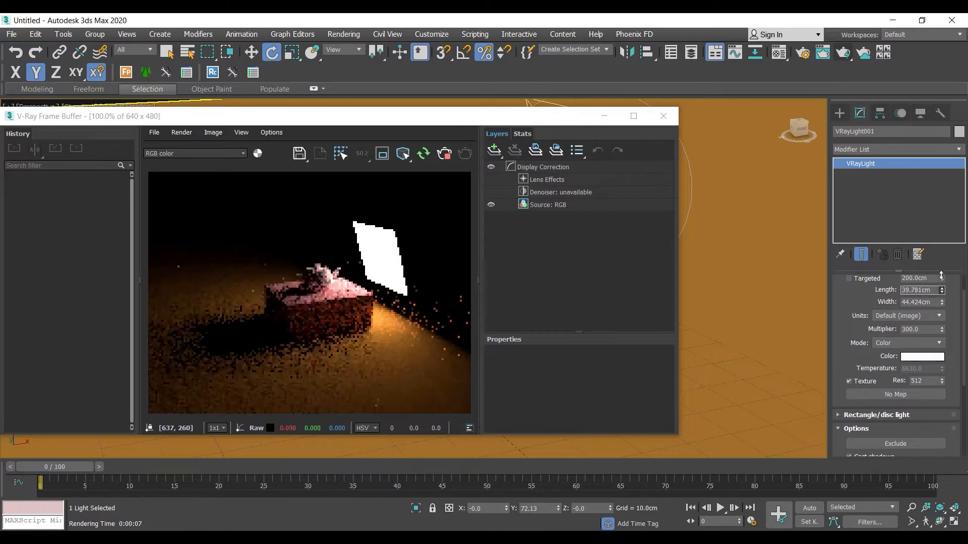
drag(943, 306, 922, 257)
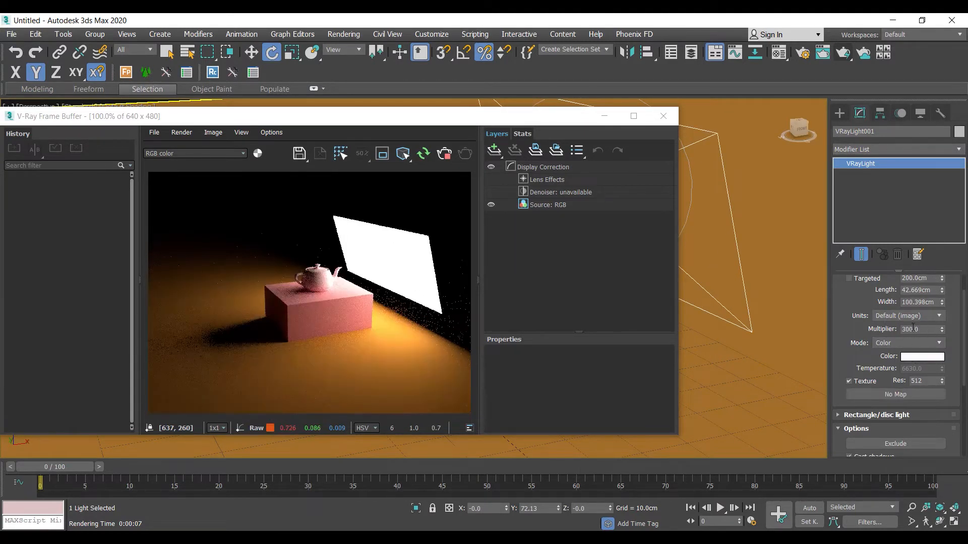
drag(930, 331, 863, 329)
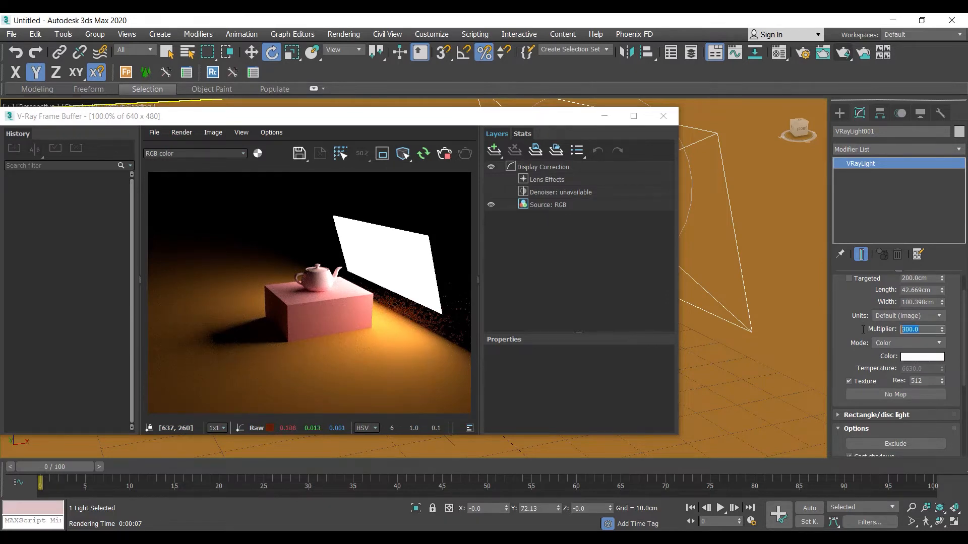
key(Return)
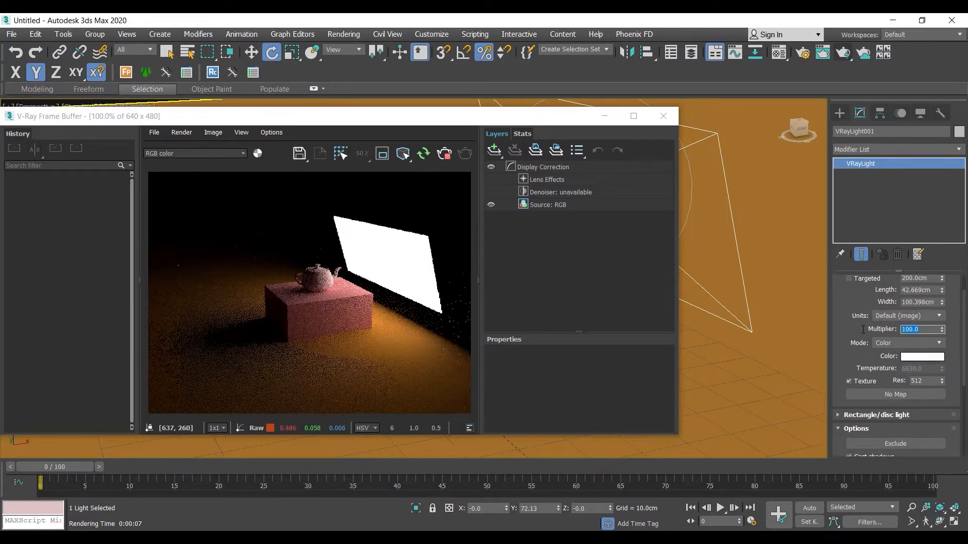
Toggle the plane light's Cast shadows off and on to compare the renders, leaving it on
drag(839, 360, 840, 217)
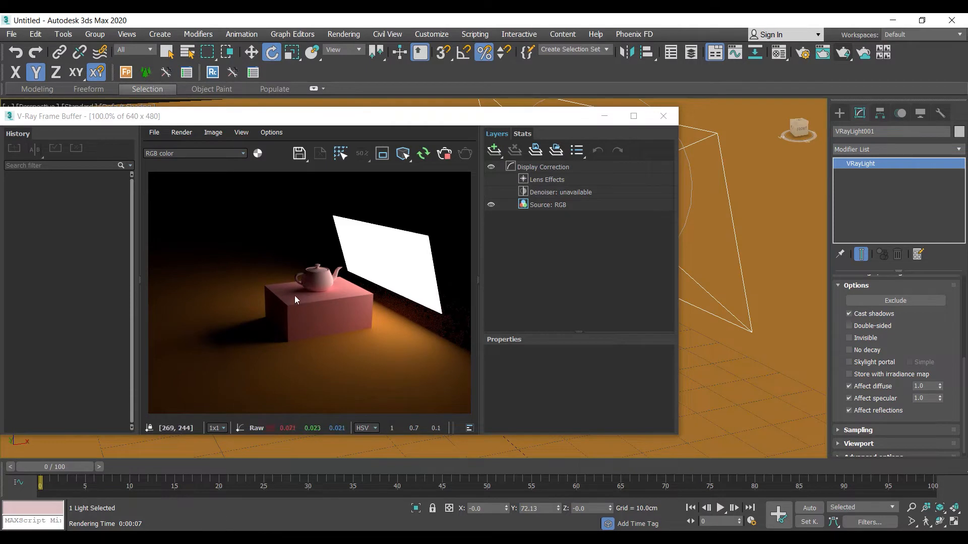
click(855, 314)
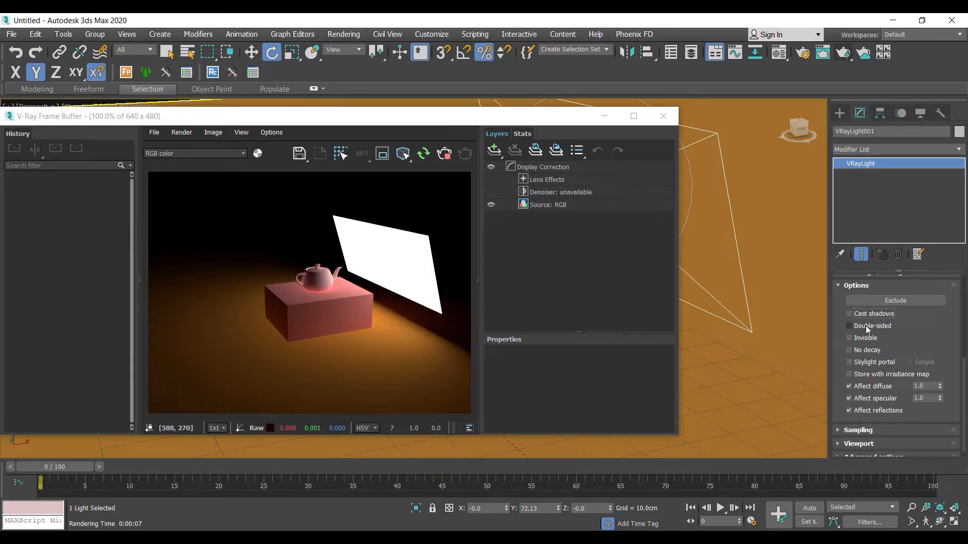
click(850, 314)
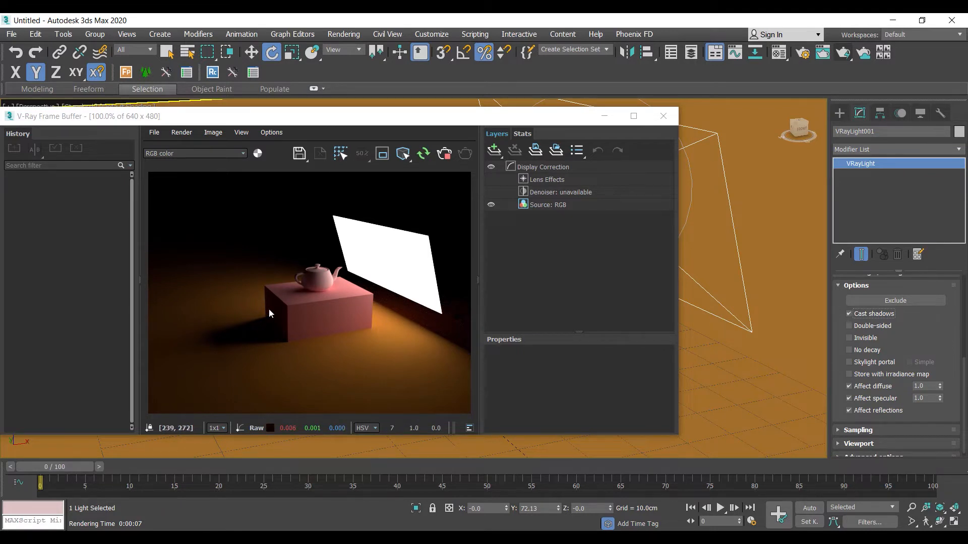
Clone the plane light with a rotation and move the copy to the opposite side of the teapot
click(672, 118)
shift+drag(576, 204, 713, 205)
click(483, 328)
key(w)
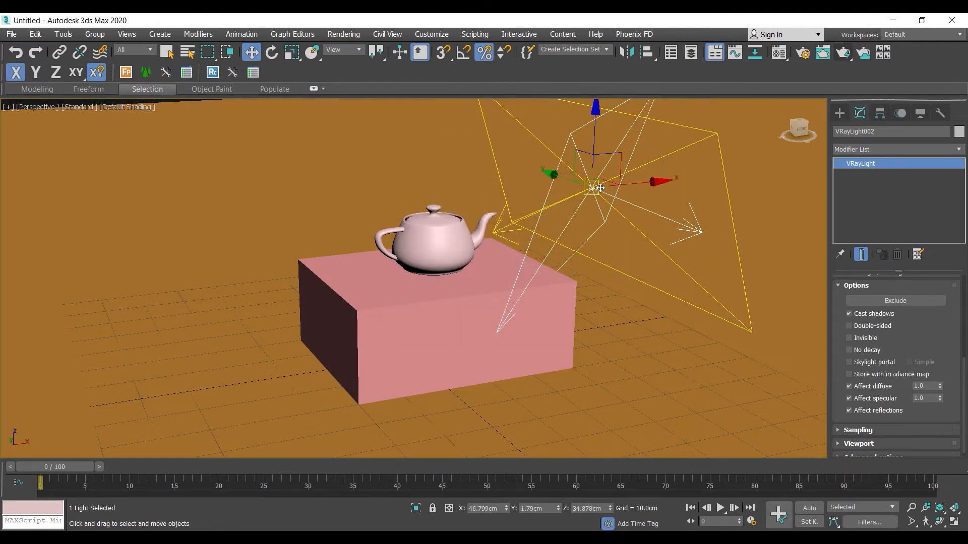
drag(607, 180, 164, 194)
Move the copied plane light across from the original and rotate it about the vertical axis to face the teapot
key(e)
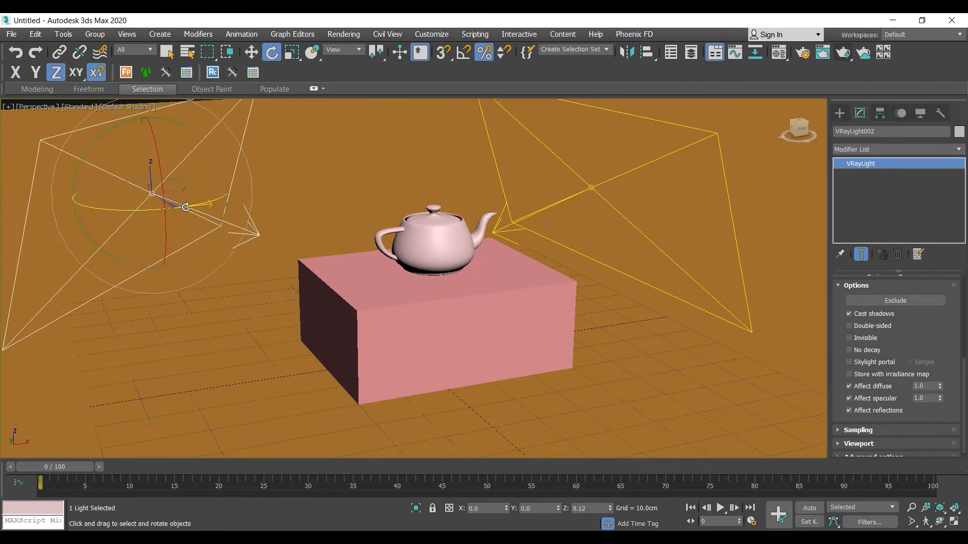
key(w)
key(alt+w)
click(174, 155)
key(e)
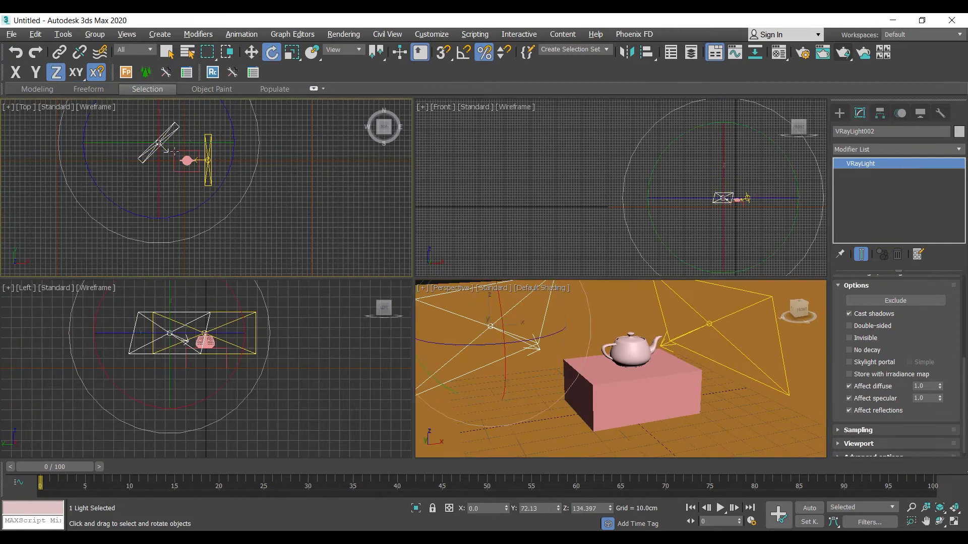
drag(214, 192, 223, 184)
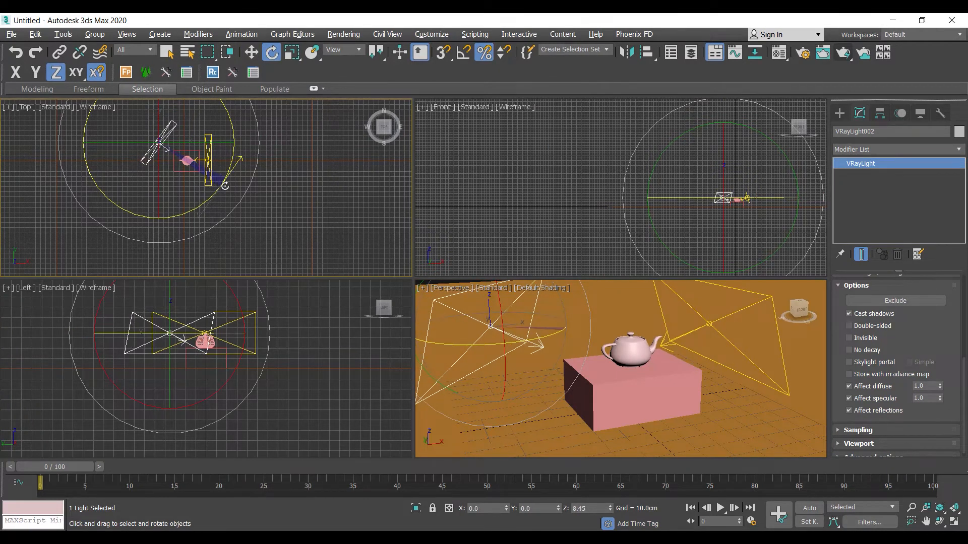
click(522, 343)
key(alt+w)
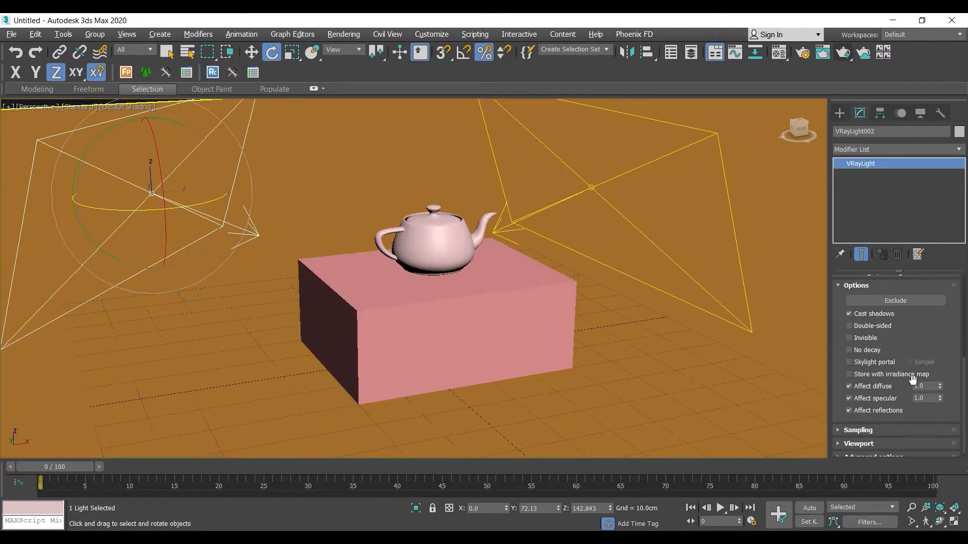
Set the copied plane light's multiplier to 10 and switch the light off
scroll(910, 348, up, 5)
drag(862, 303, 950, 359)
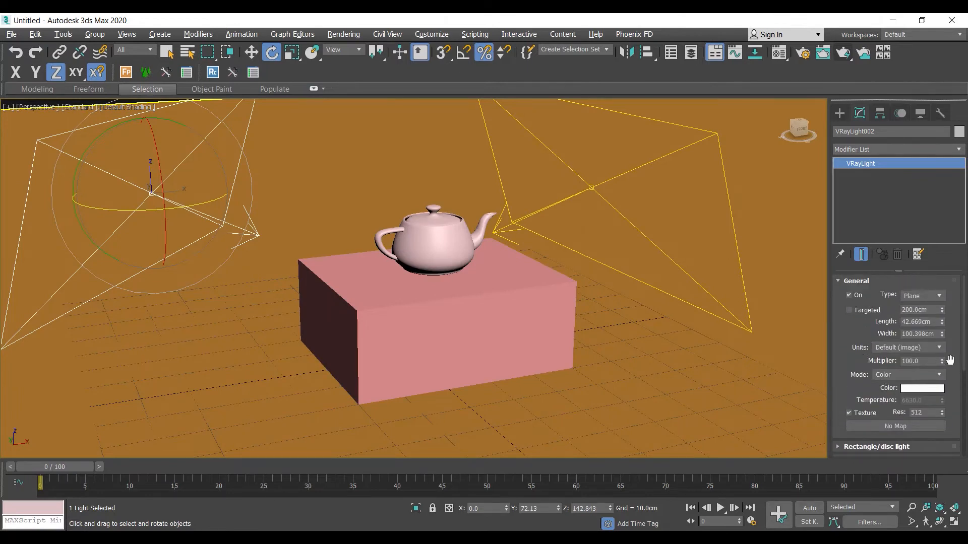
double_click(919, 359)
text(10)
click(858, 294)
Render the scene with only the original light on, then stop that render and start interactive rendering
click(843, 52)
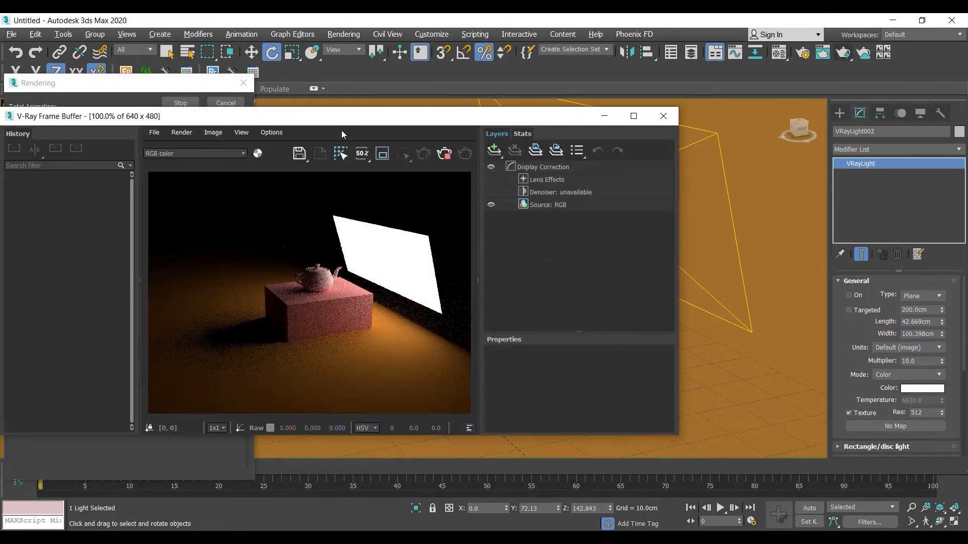
drag(341, 119, 356, 103)
click(849, 296)
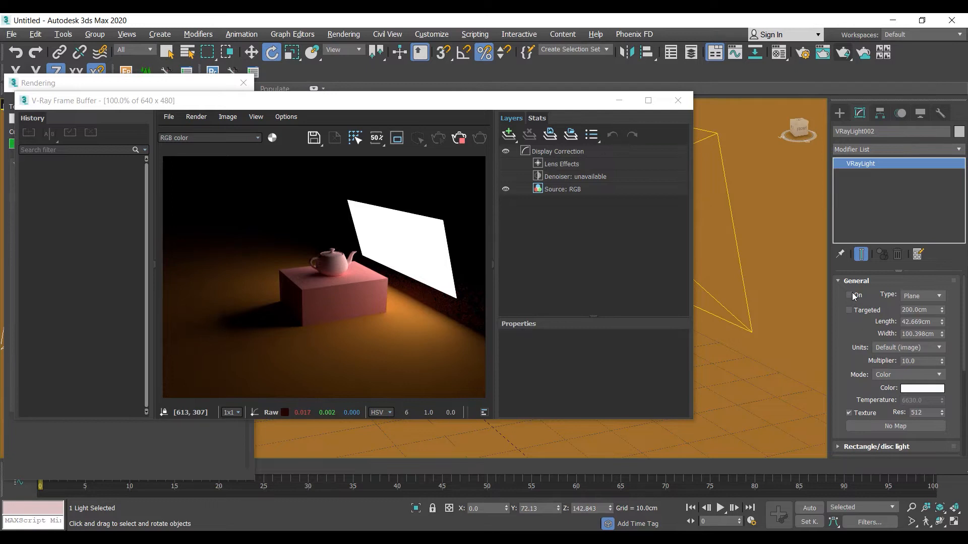
click(459, 139)
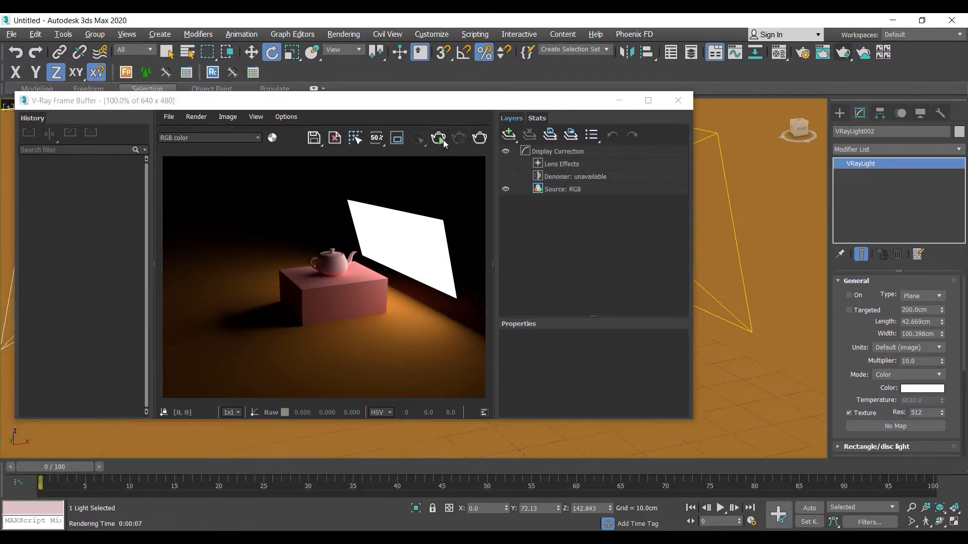
Toggle the copied plane light on and off to compare the teapot's lighting and shadows, leaving it on
click(855, 298)
click(855, 297)
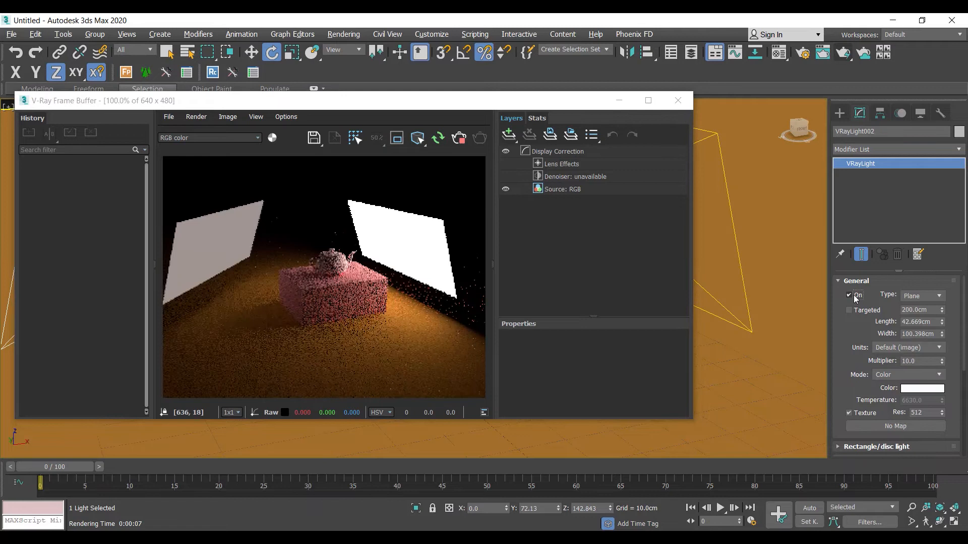
click(855, 297)
click(855, 298)
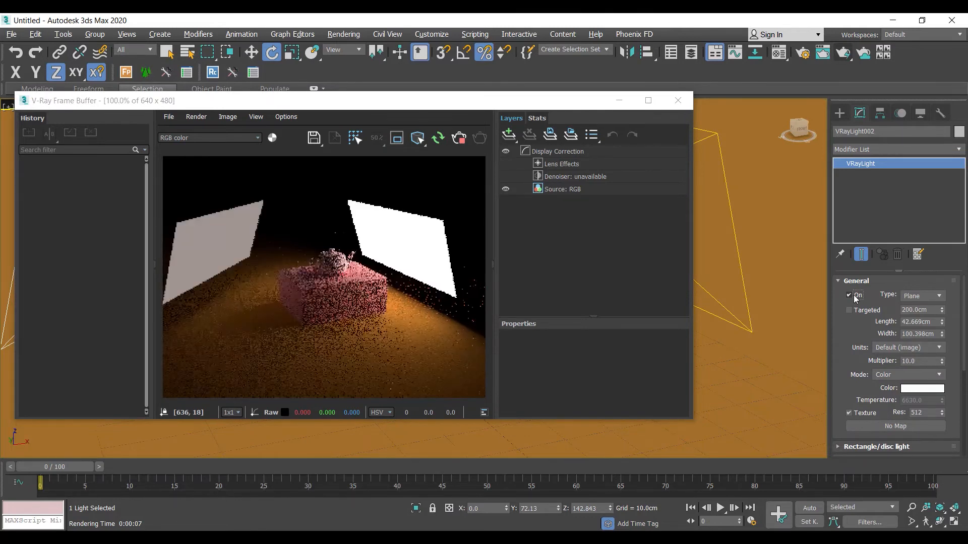
click(855, 298)
click(855, 297)
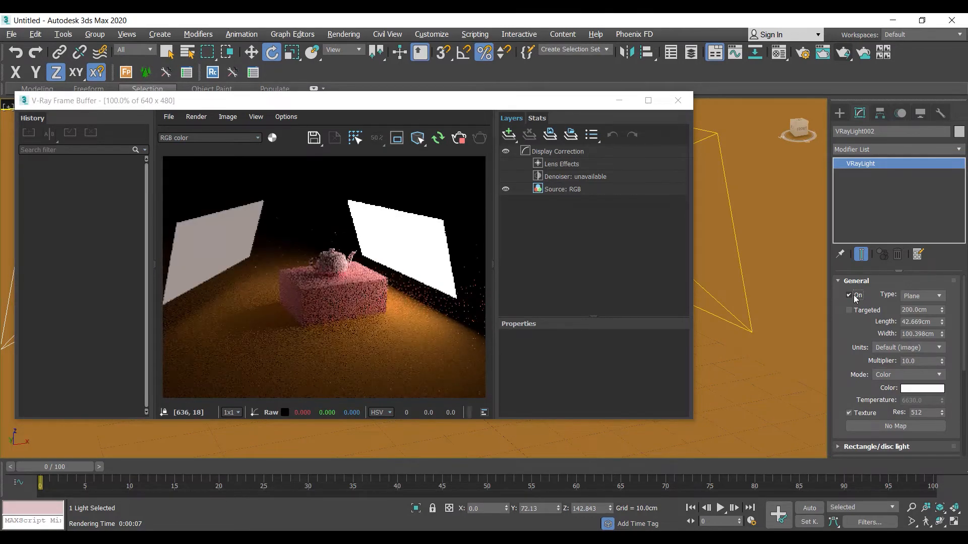
Set the copied plane light's multiplier to 5 and switch the light off and back on to compare
double_click(921, 364)
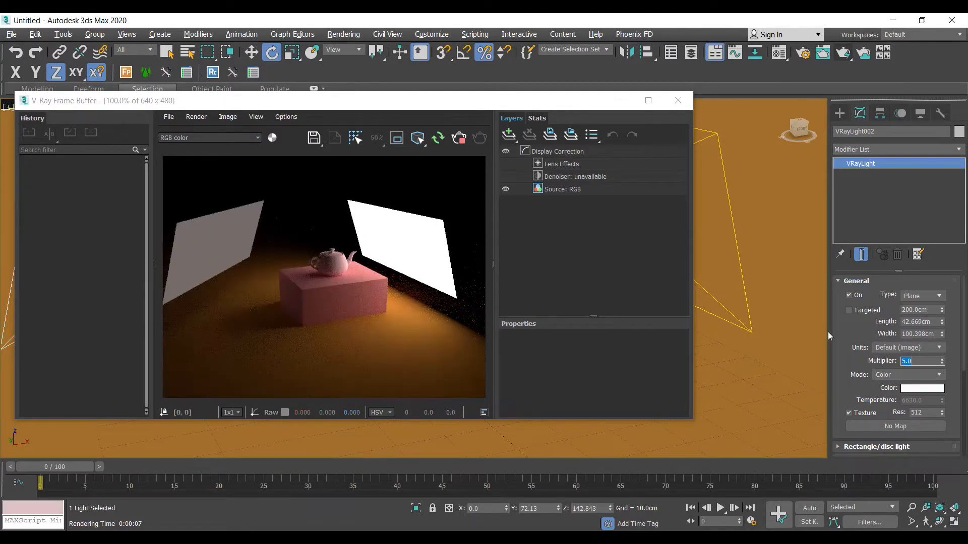
click(850, 295)
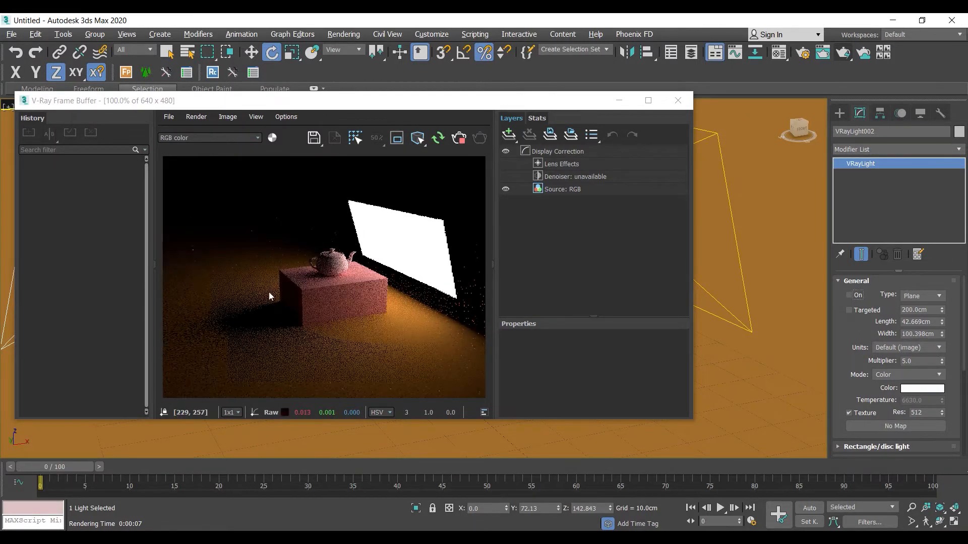
click(850, 295)
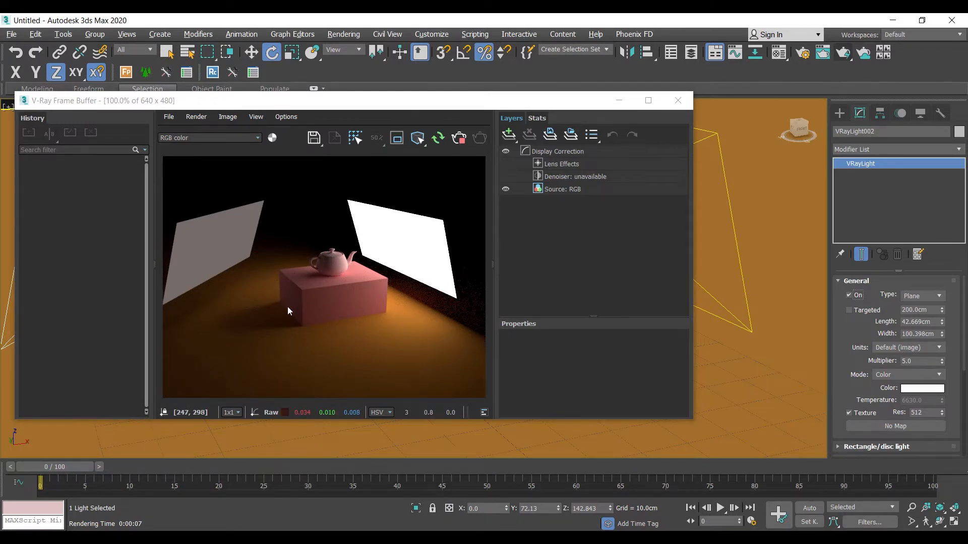
Toggle Cast shadows for the copied plane light to compare the renders, leaving it off
scroll(845, 348, down, 5)
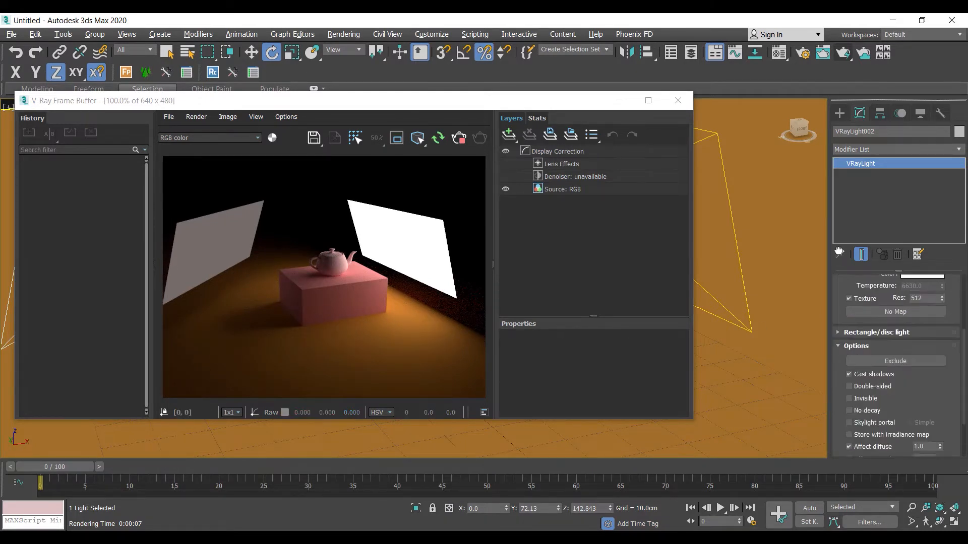
click(848, 345)
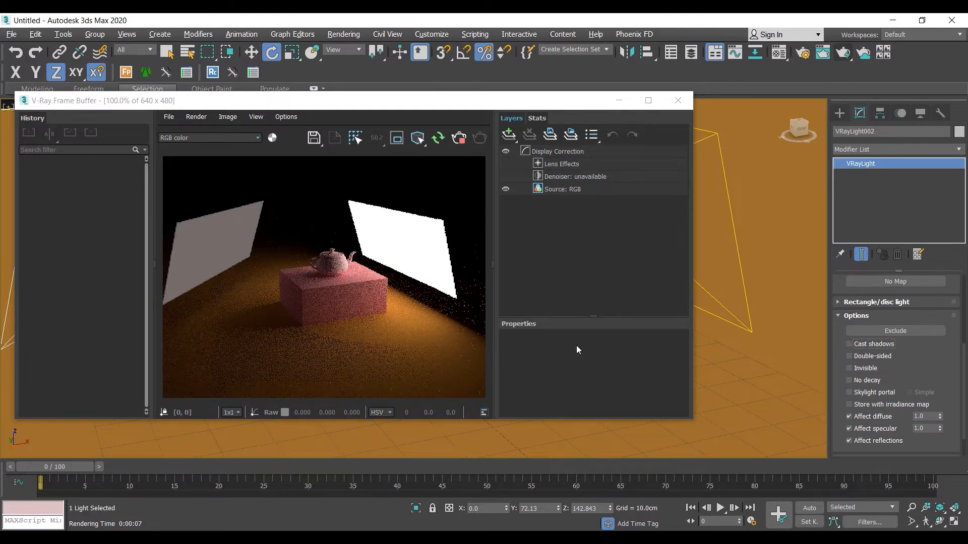
click(858, 347)
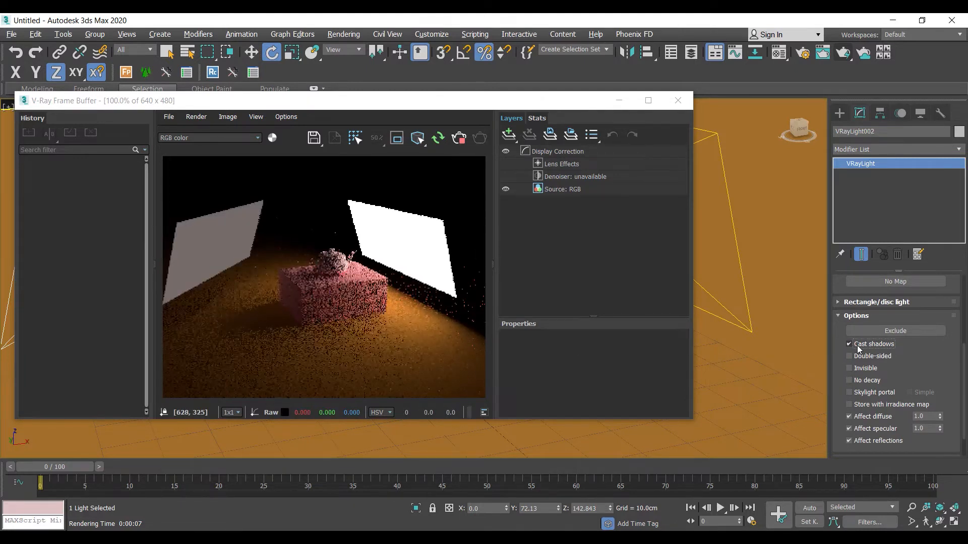
click(860, 347)
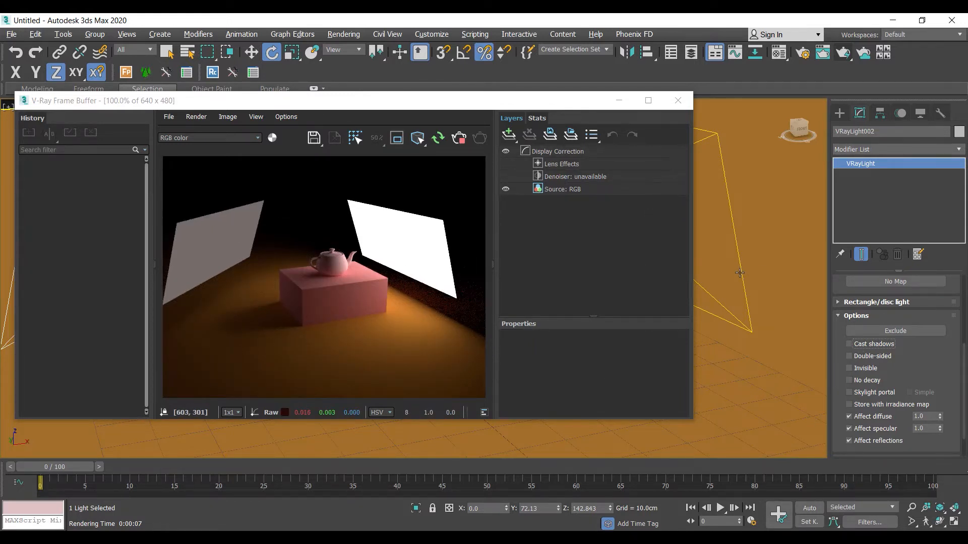
Delete the copied plane light and select the original plane light beside the teapot
key(Delete)
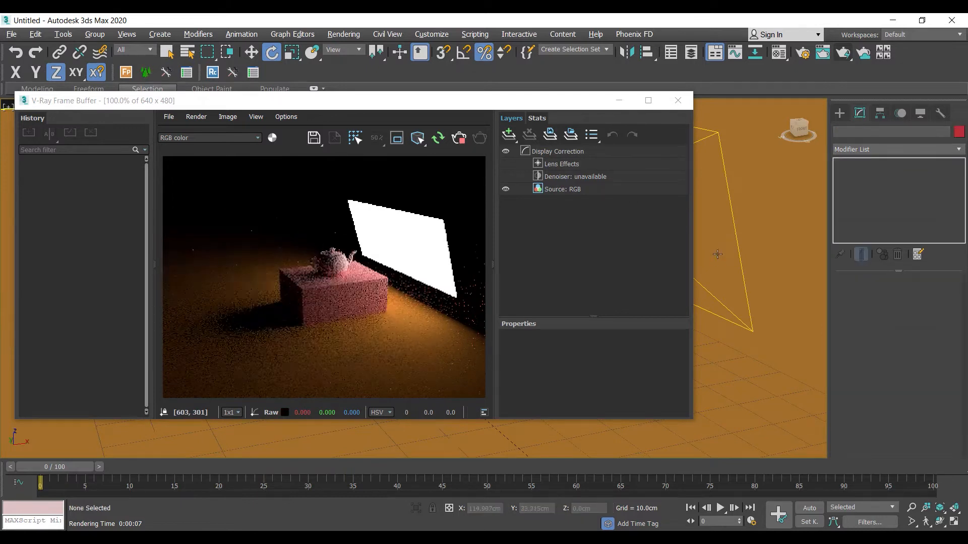
click(735, 224)
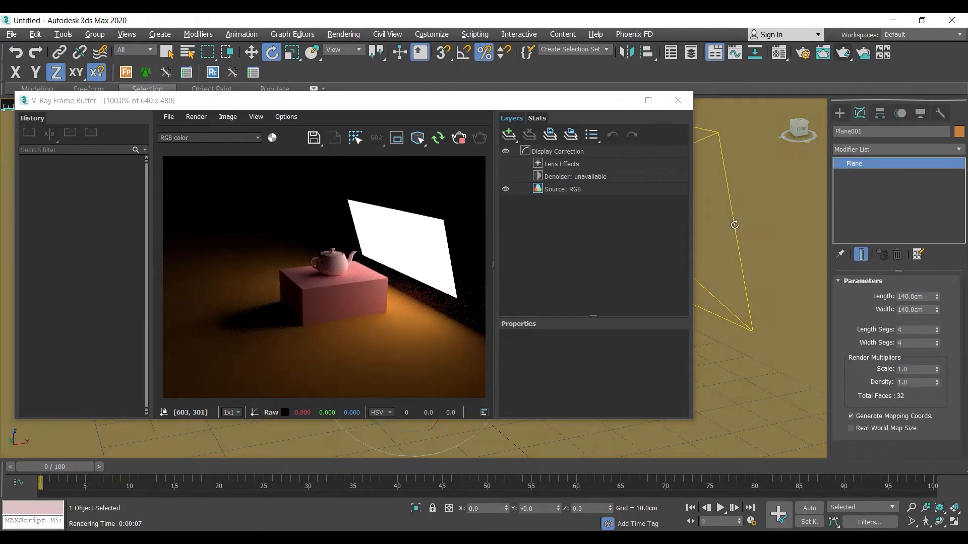
click(734, 225)
Try Double-sided on the remaining plane light, compare the render with the light's direction in the viewport, and switch the option off again
scroll(851, 333, down, 10)
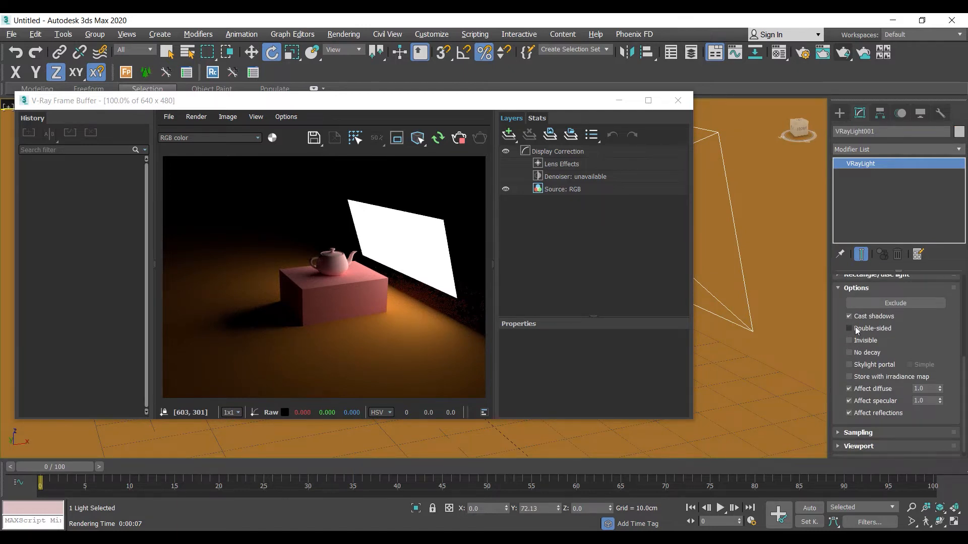
click(863, 329)
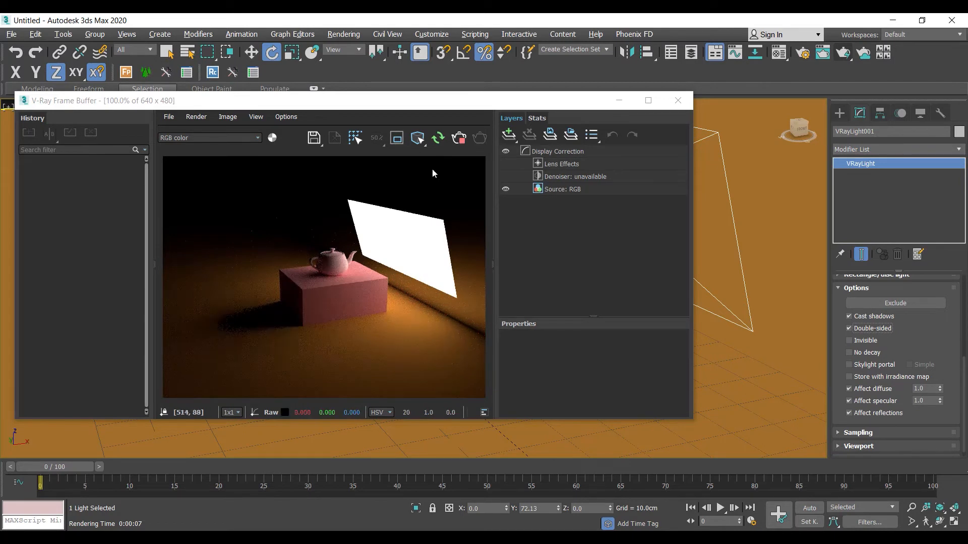
drag(452, 101, 404, 265)
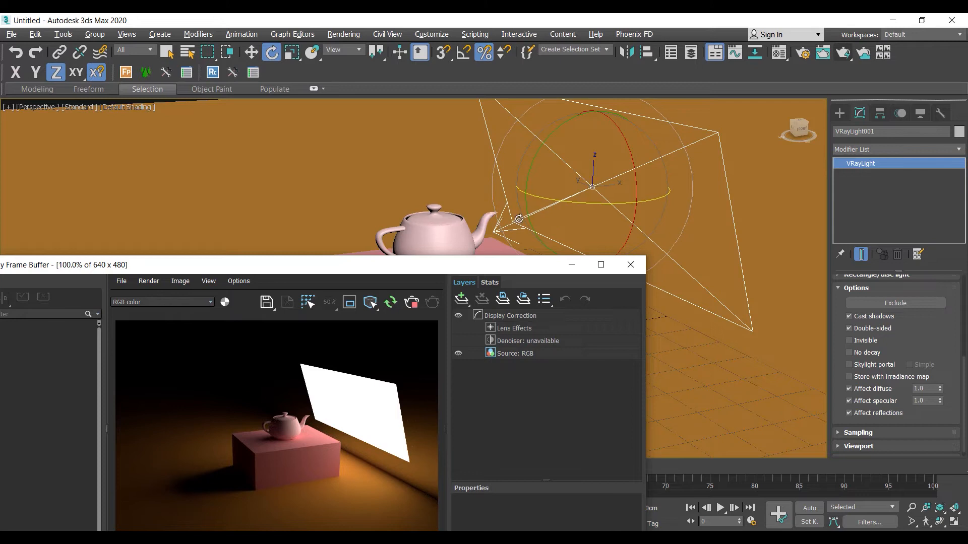
drag(465, 266, 480, 108)
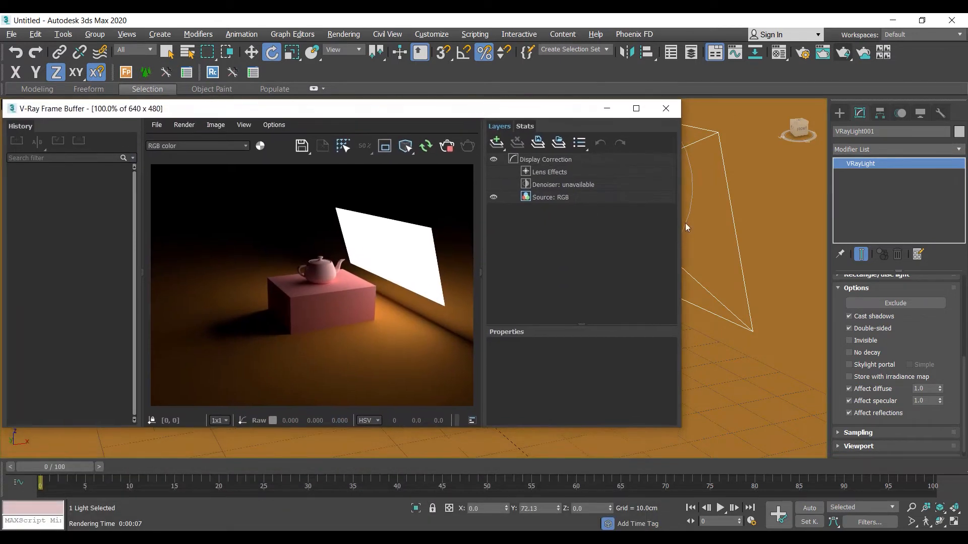
click(858, 331)
click(858, 332)
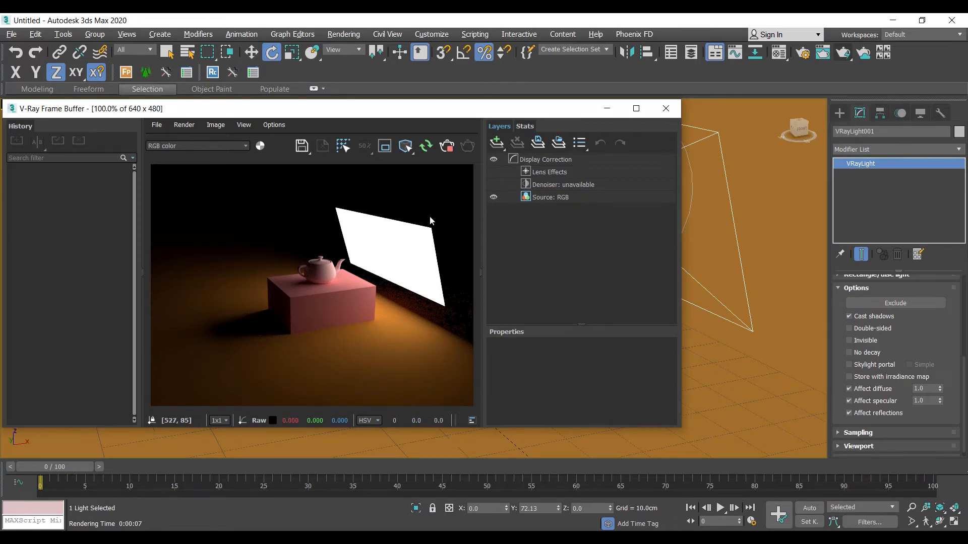
Try Invisible and No decay one after the other on the plane light, switching each off again after viewing the render
click(850, 340)
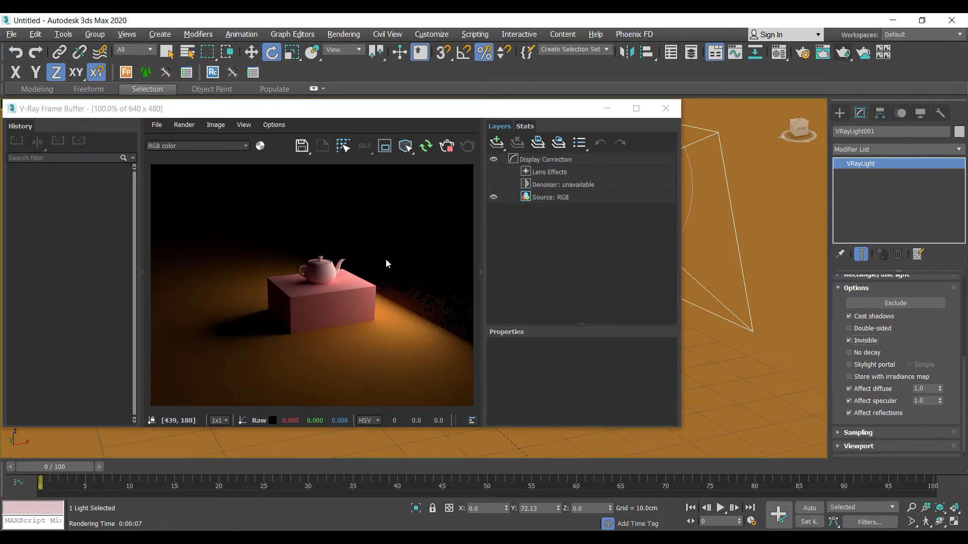
click(850, 341)
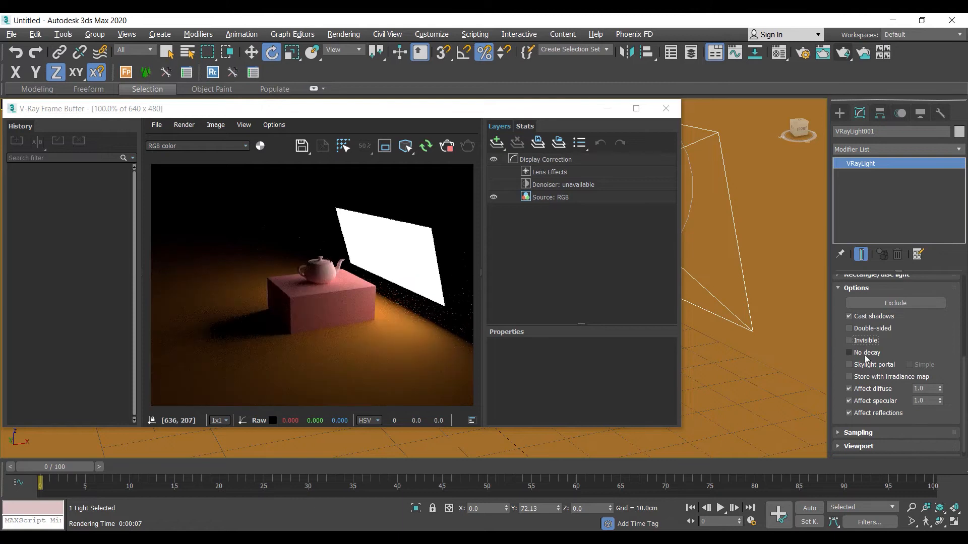
click(865, 354)
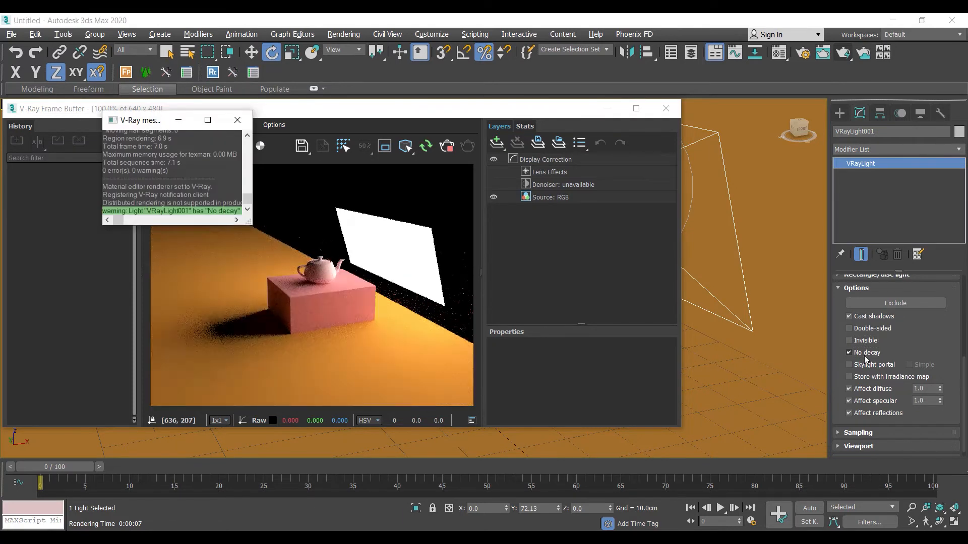
click(243, 125)
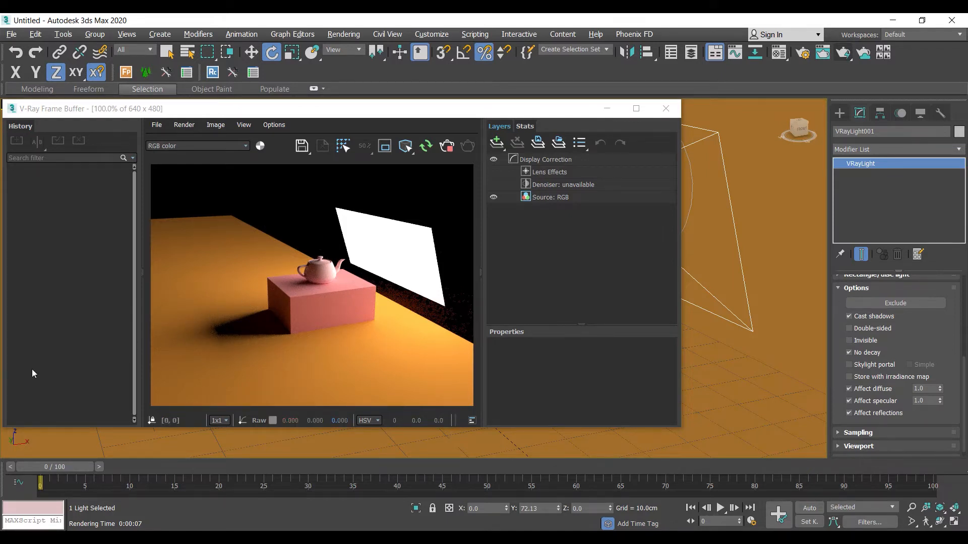
click(850, 352)
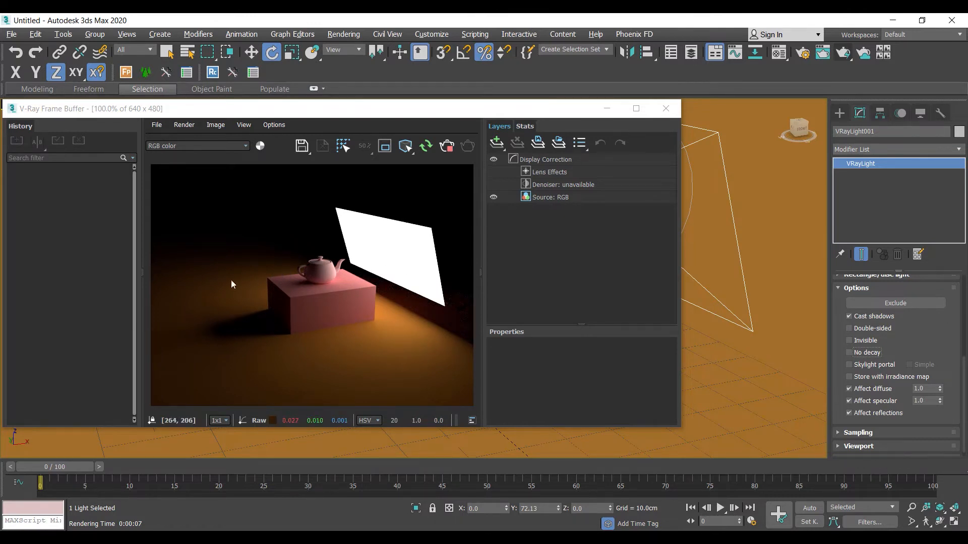
Toggle Skylight portal on and off, and Affect diffuse off and on, to compare their effects on the render
click(861, 370)
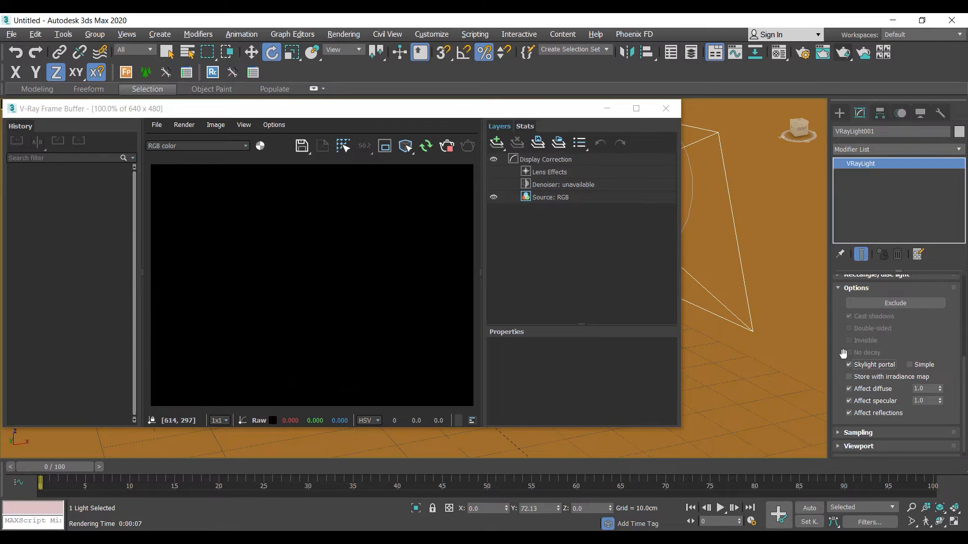
click(869, 366)
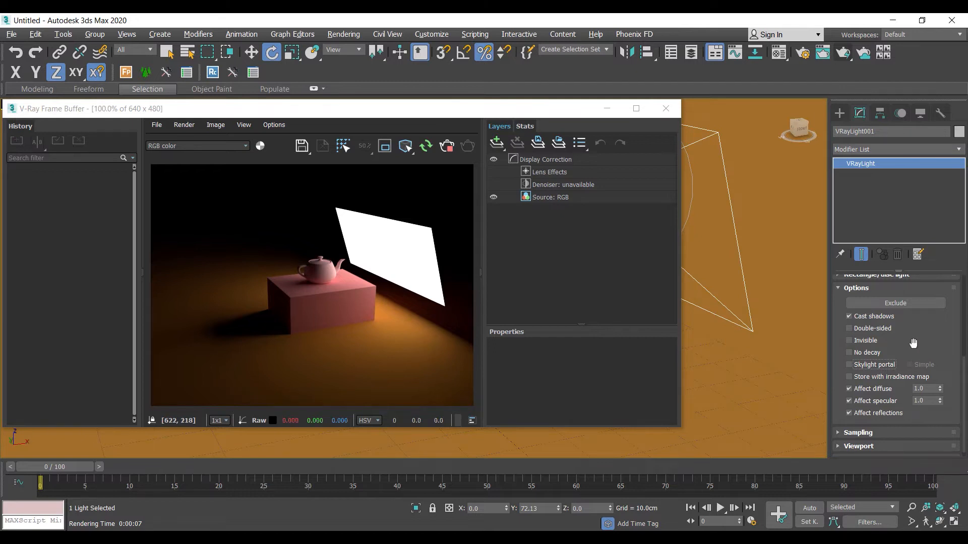
scroll(912, 343, down, 1)
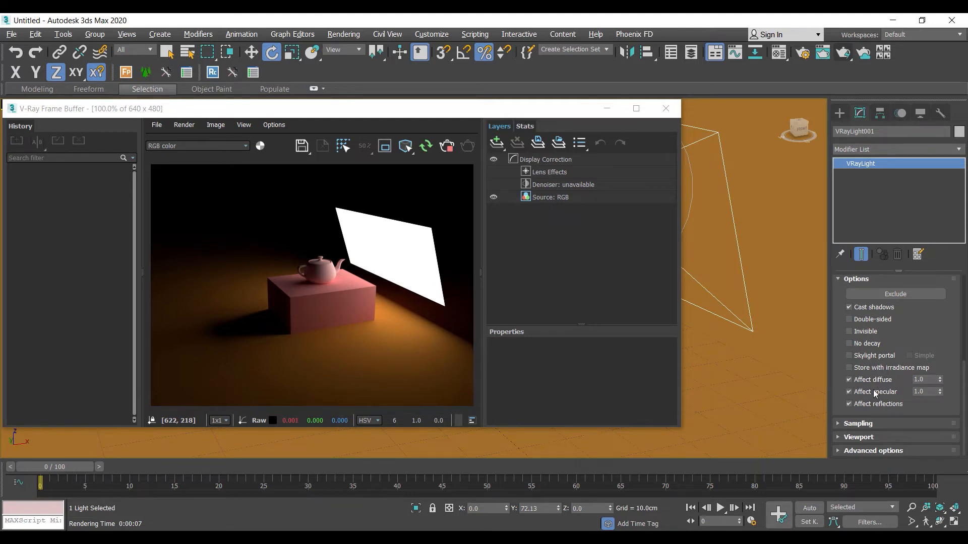
click(849, 380)
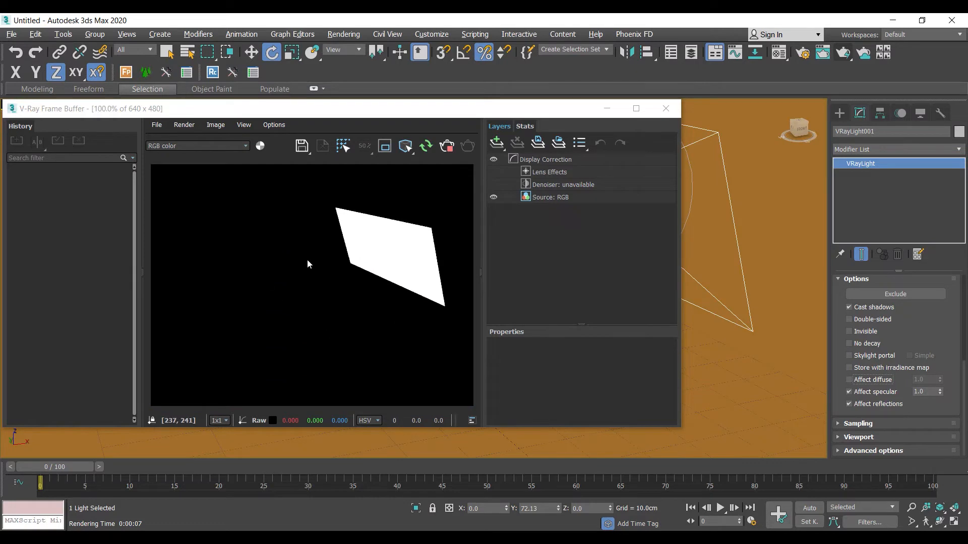
click(850, 379)
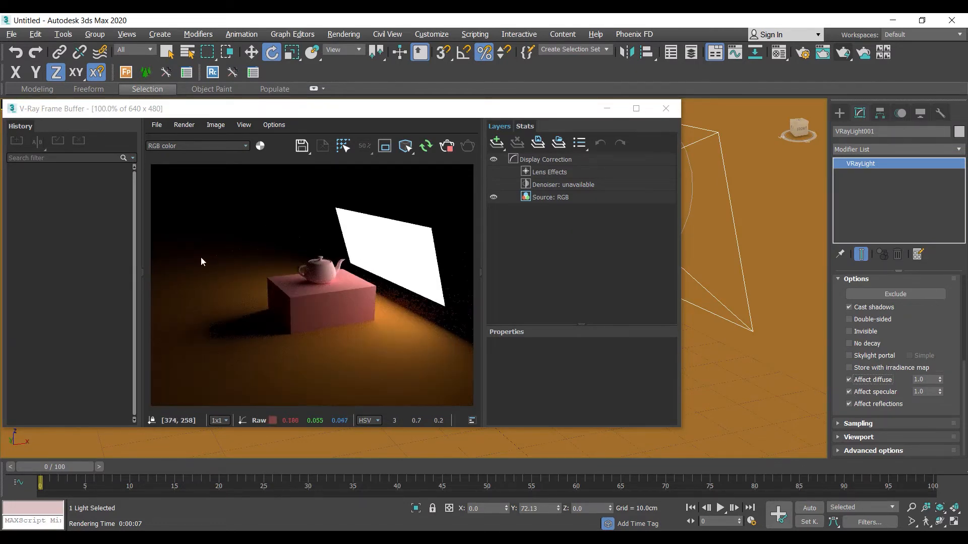
Toggle Affect specular off and on and try Affect reflections, comparing their effects on a close-up of the rendered teapot
scroll(334, 284, up, 5)
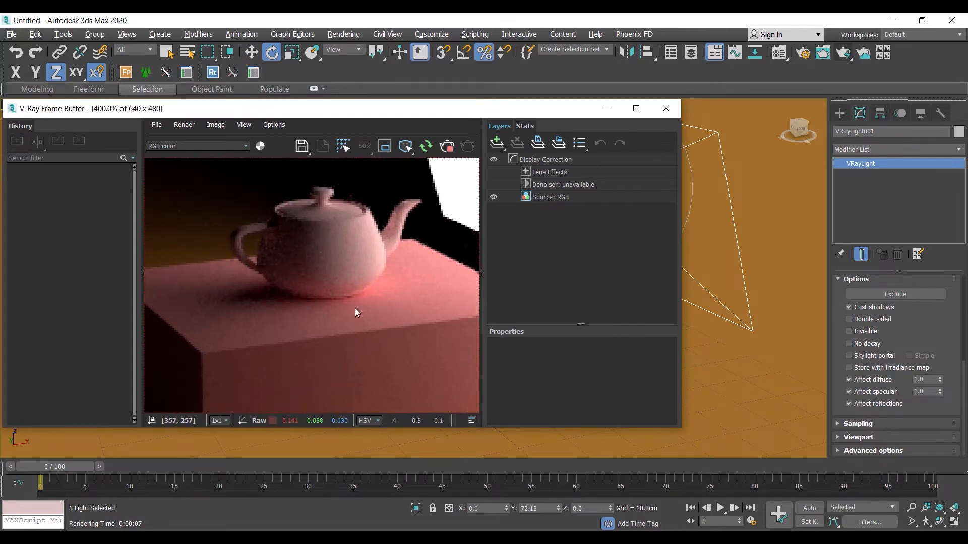
click(849, 392)
click(849, 392)
click(849, 403)
scroll(403, 296, down, 3)
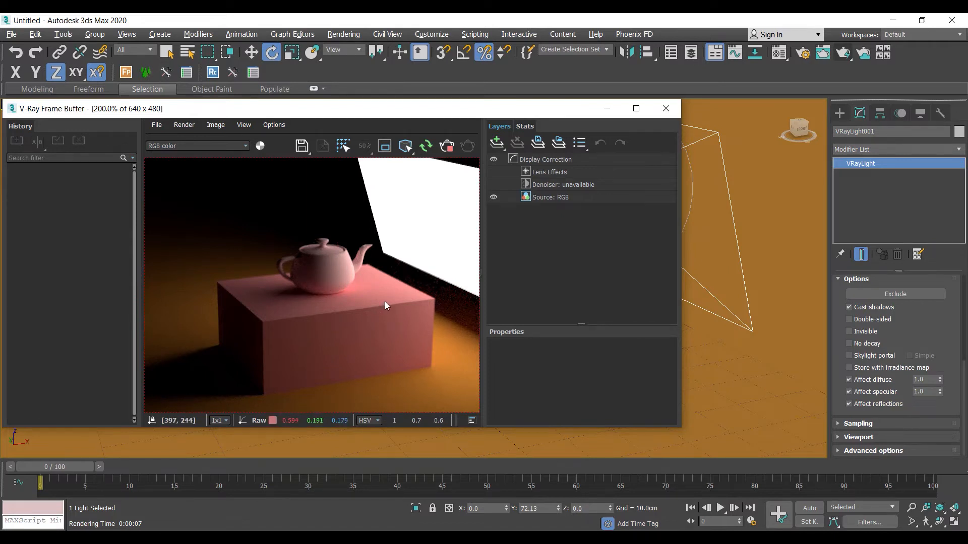
Turn Affect diffuse off to compare the render, switch it back on and close the frame buffer
click(849, 380)
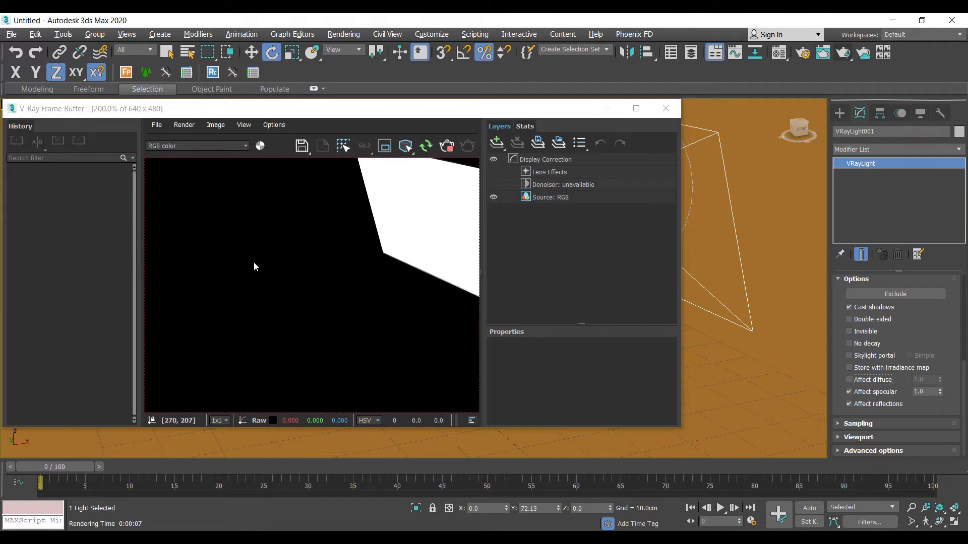
click(849, 380)
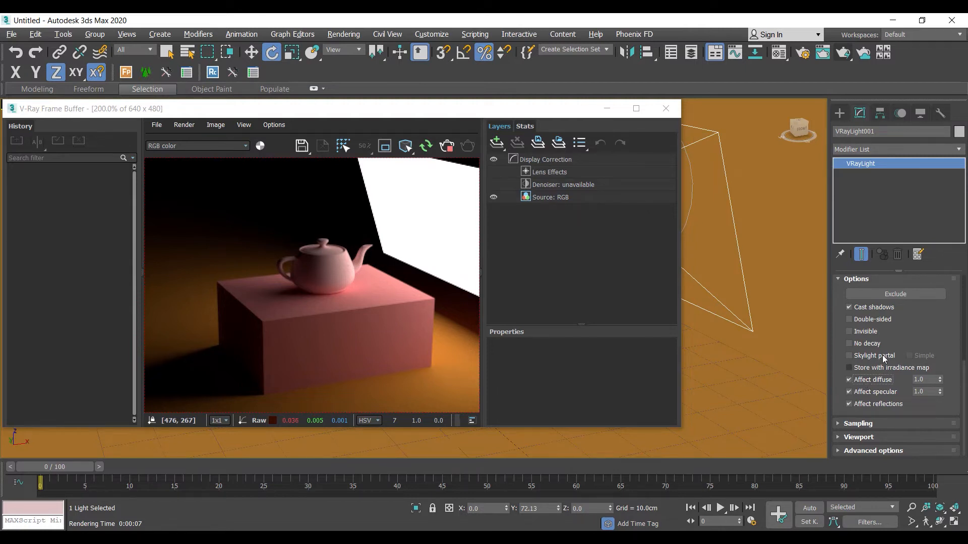
click(667, 107)
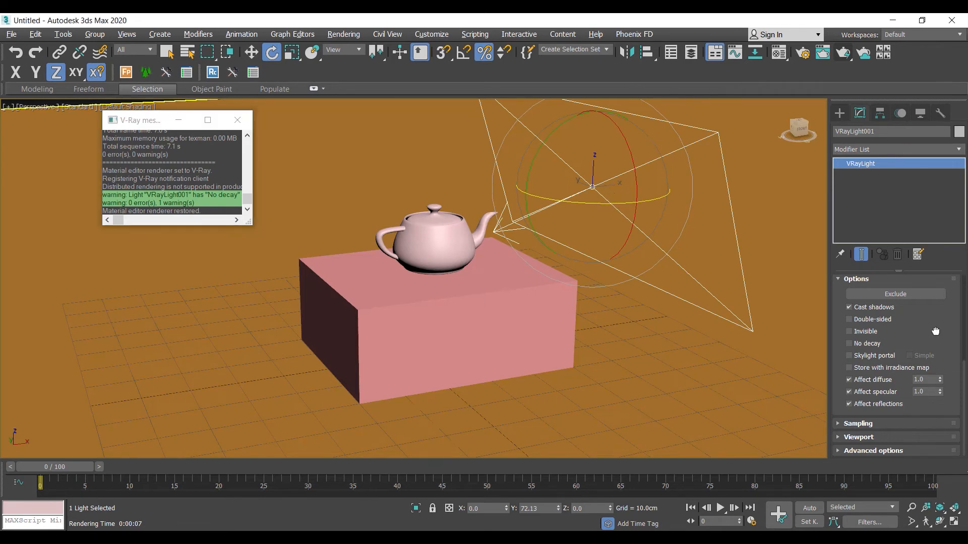
Change the light to Disc type with a radius of about 27.3 cm and render the scene
scroll(850, 343, up, 5)
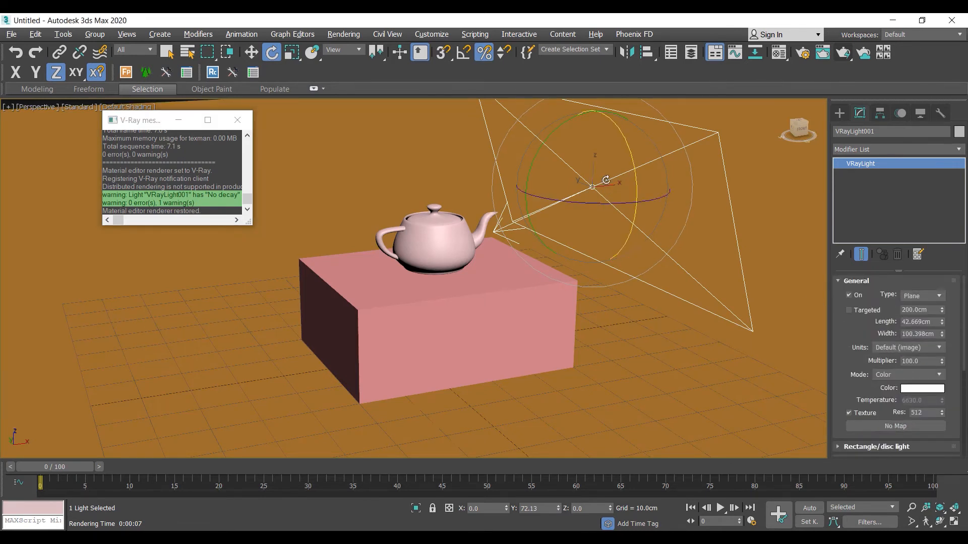
click(911, 297)
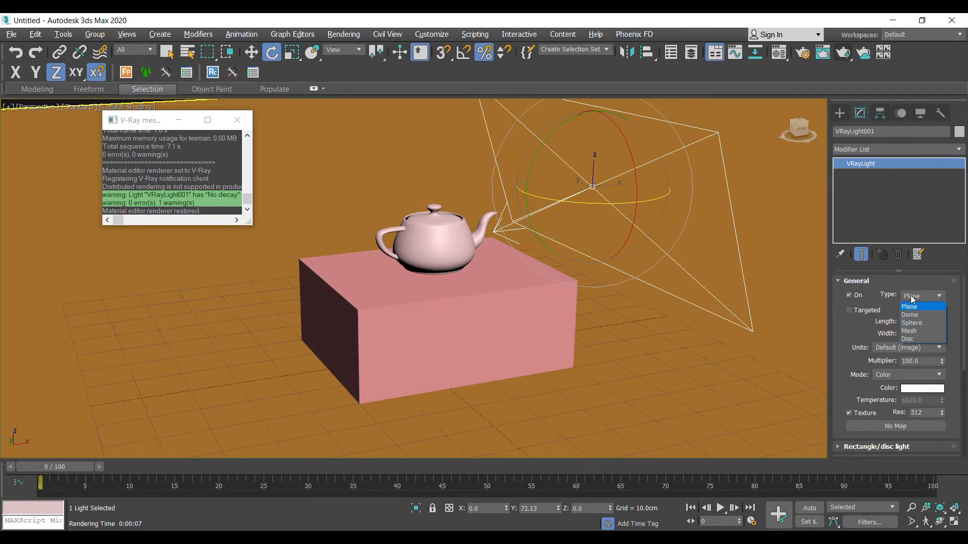
click(909, 339)
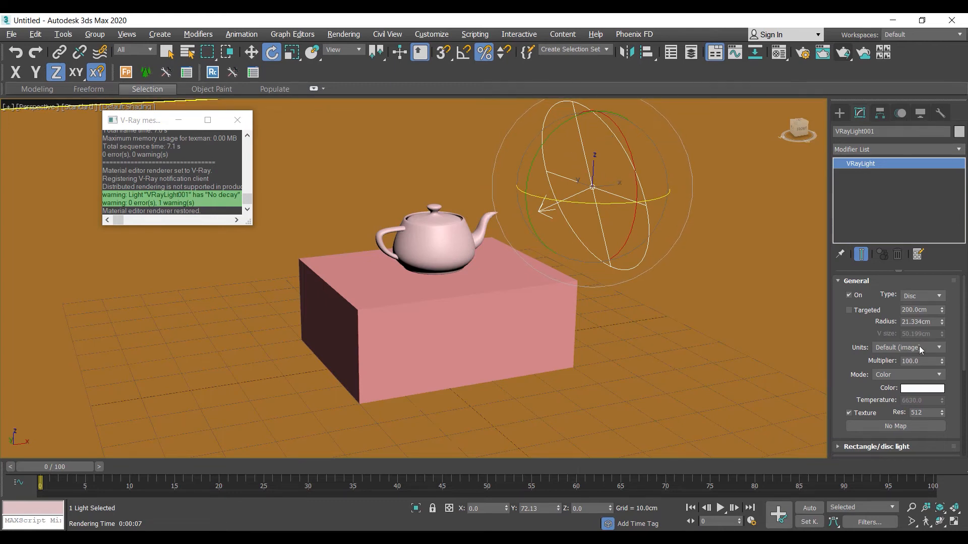
drag(945, 325, 928, 312)
scroll(871, 372, down, 5)
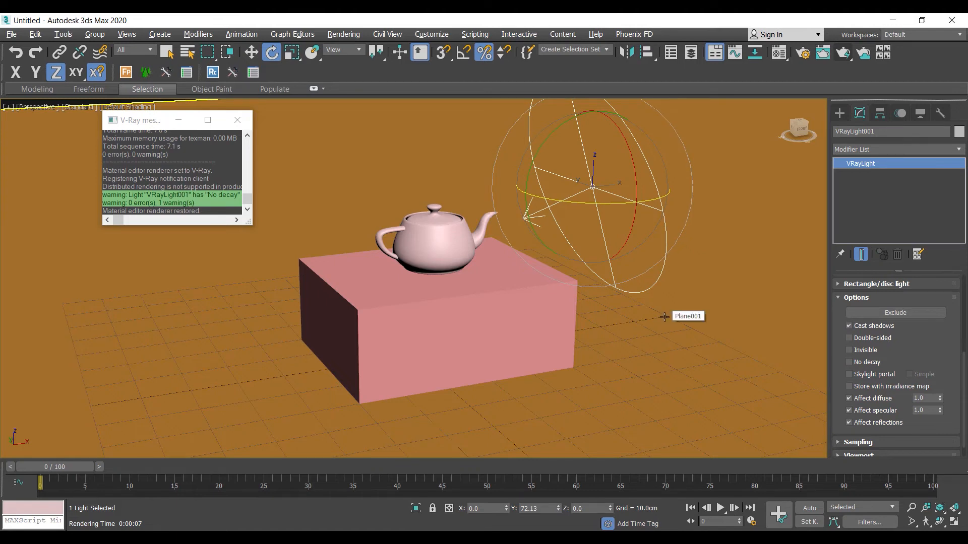
click(847, 55)
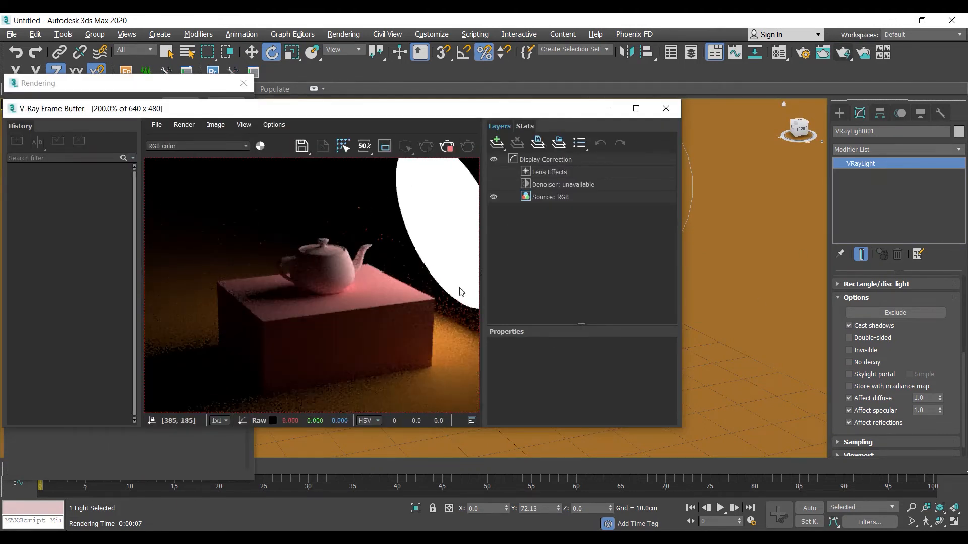
click(666, 108)
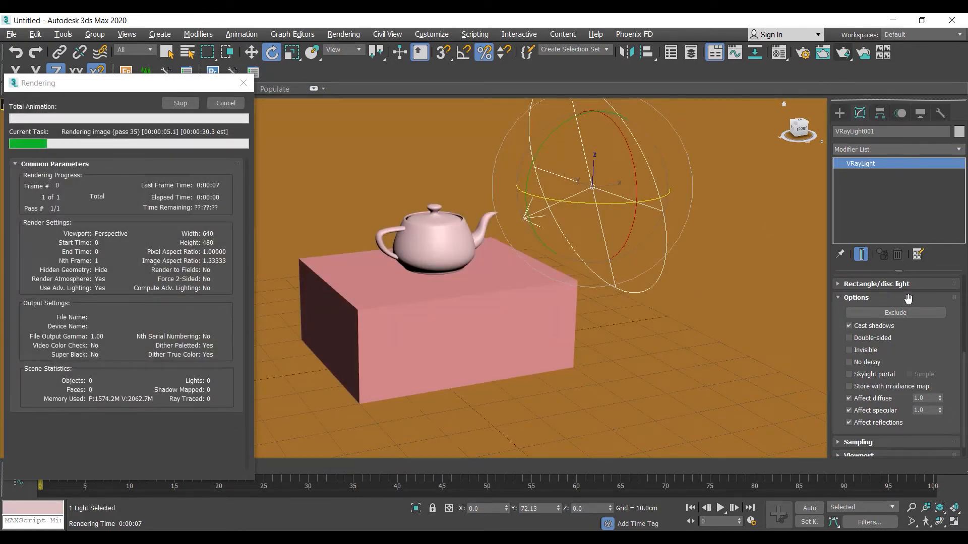
Change the light type to Sphere and reduce its radius to about 9.8 cm
scroll(940, 354, up, 5)
click(918, 295)
click(912, 323)
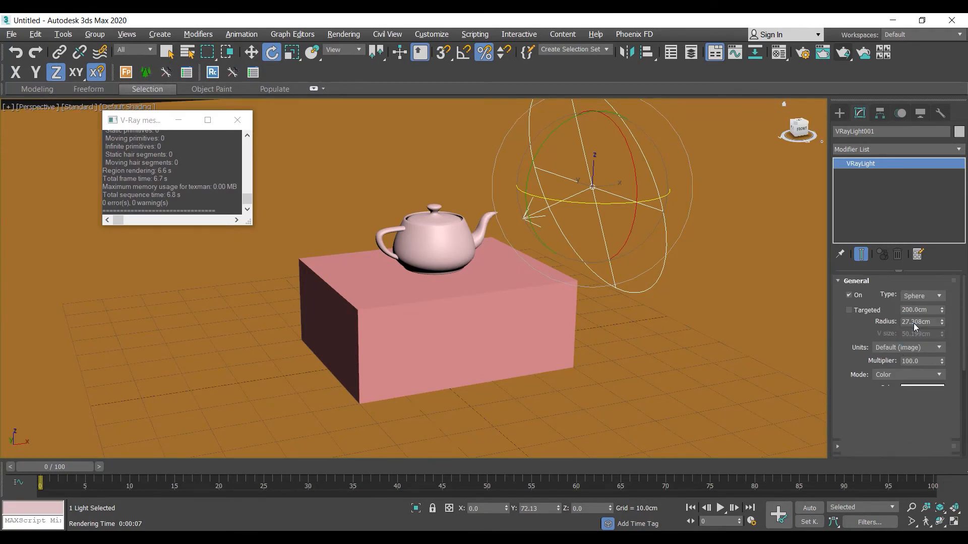
drag(943, 325, 943, 363)
Move the sphere light directly above the teapot and render the scene
key(w)
drag(530, 183, 416, 157)
drag(428, 103, 428, 96)
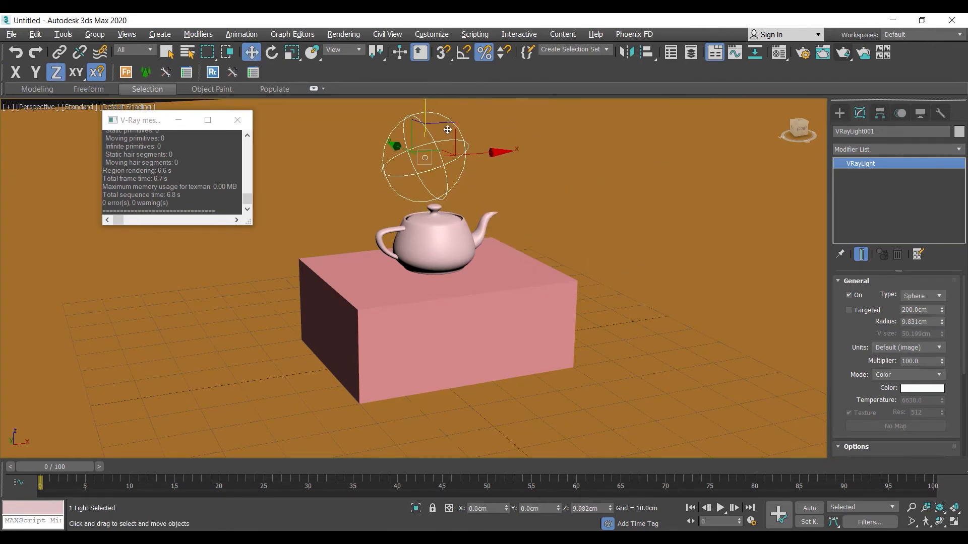
click(820, 53)
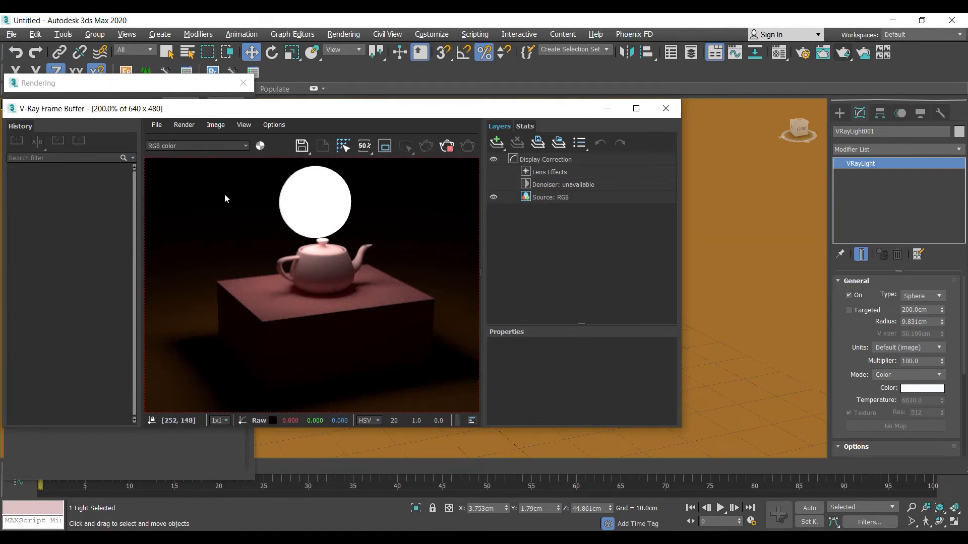
click(666, 109)
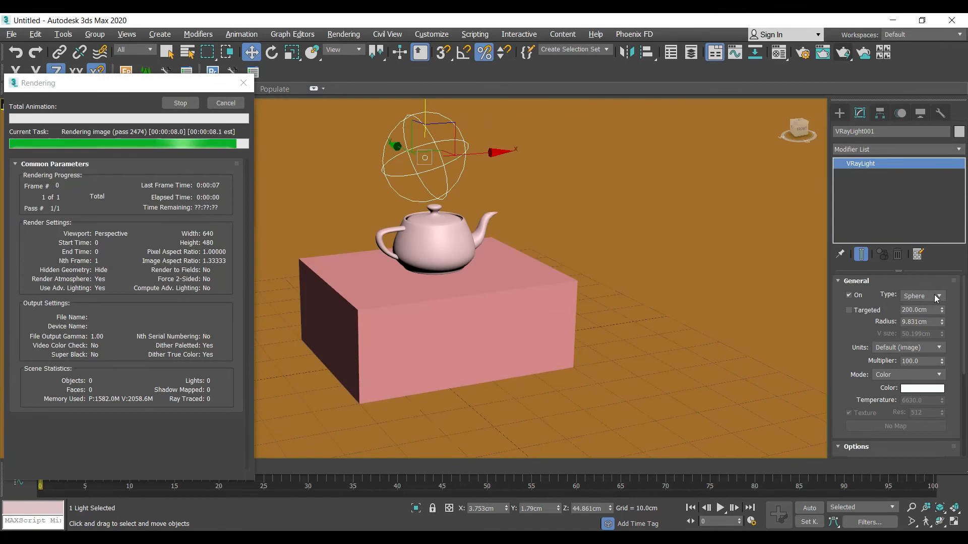
click(234, 105)
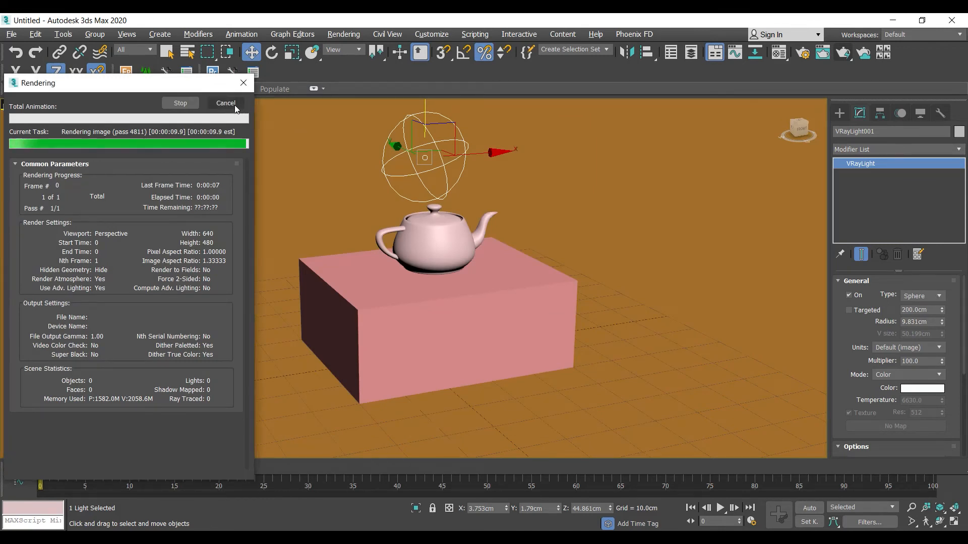
Change the light type to Mesh and render the scene with the light moved beside the pink box
click(925, 296)
click(916, 333)
drag(483, 155, 667, 199)
drag(657, 110, 665, 205)
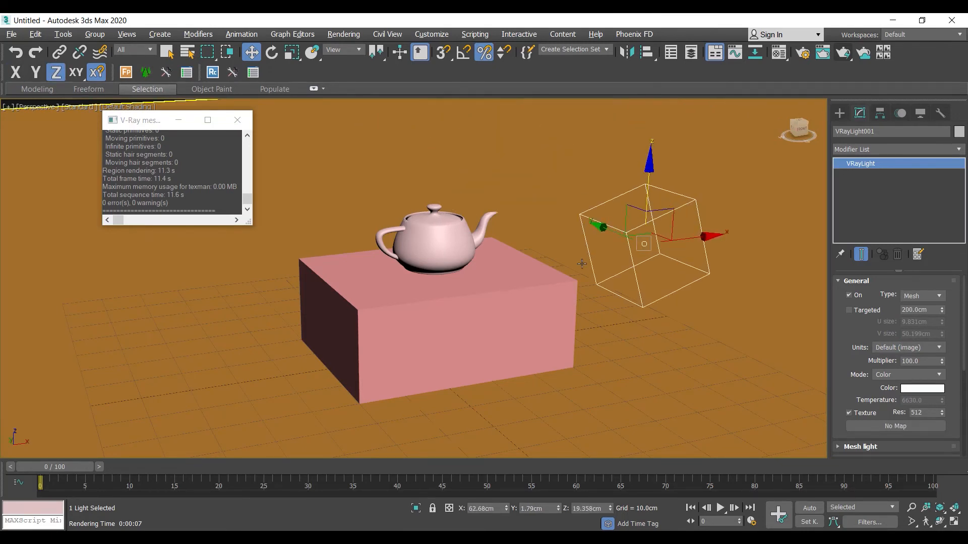
click(842, 53)
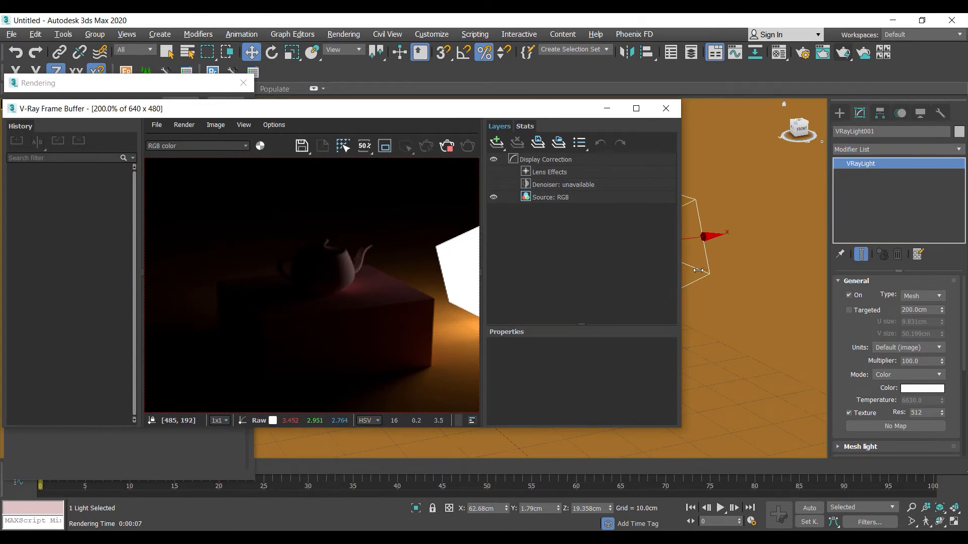
click(658, 115)
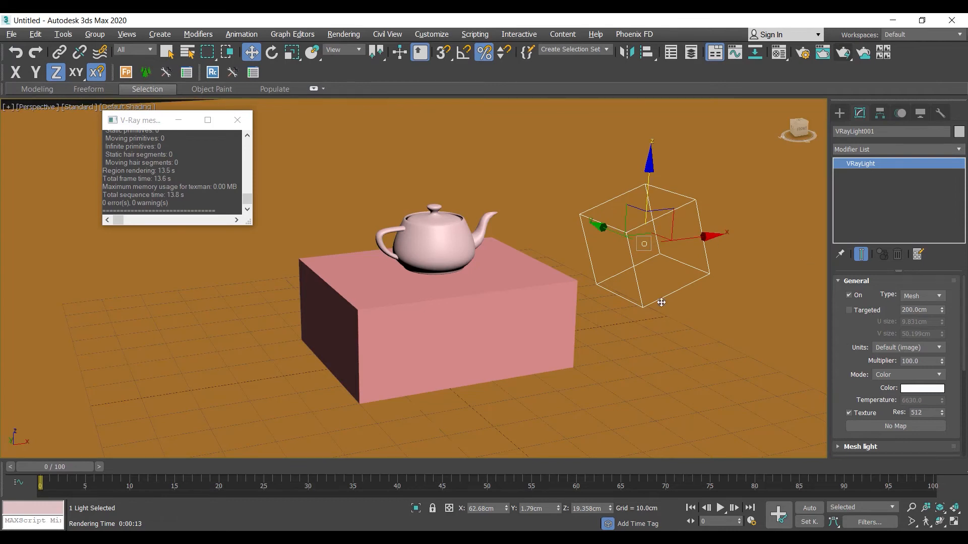
Pick the teapot as the source mesh for the mesh light and render the scene
scroll(854, 317, down, 5)
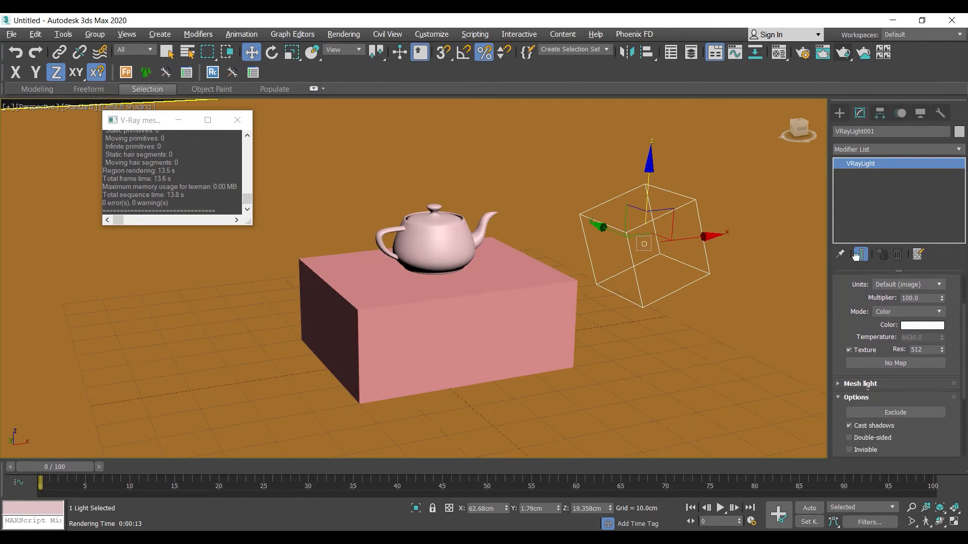
click(857, 298)
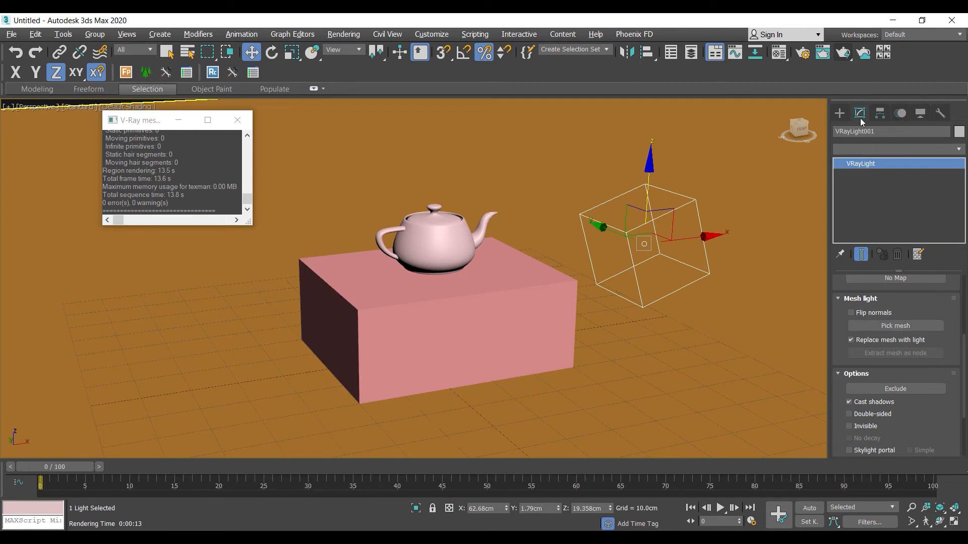
click(883, 327)
click(436, 233)
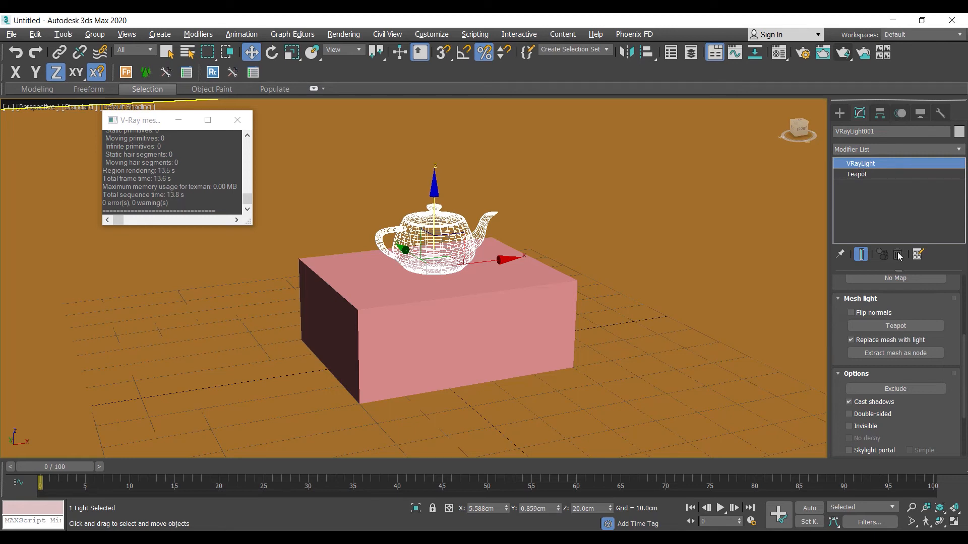
scroll(942, 376, down, 3)
scroll(942, 376, up, 5)
scroll(941, 376, down, 4)
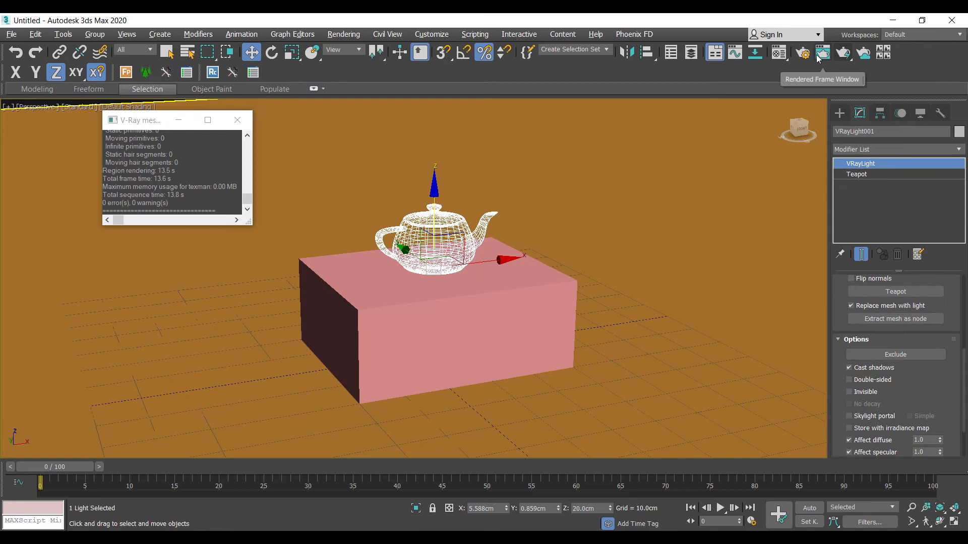
click(843, 52)
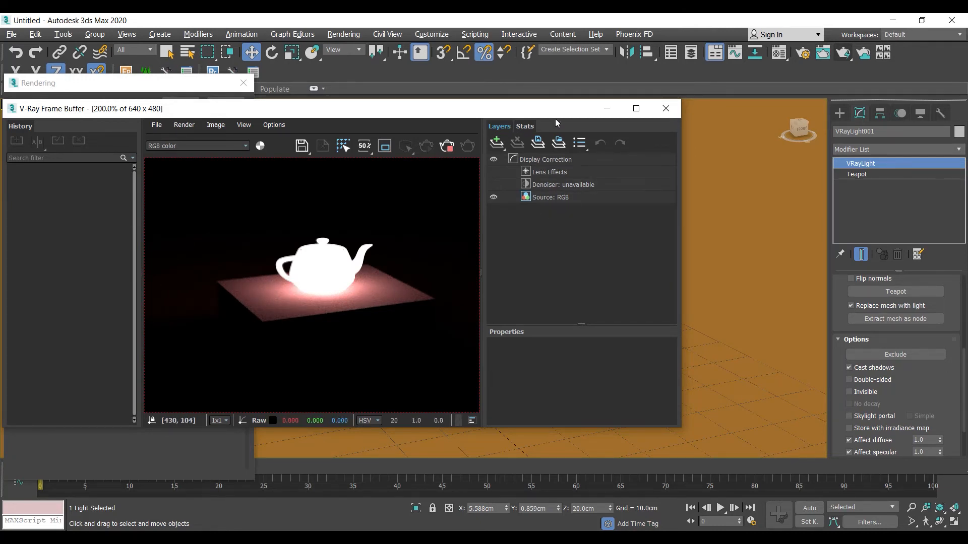
click(664, 111)
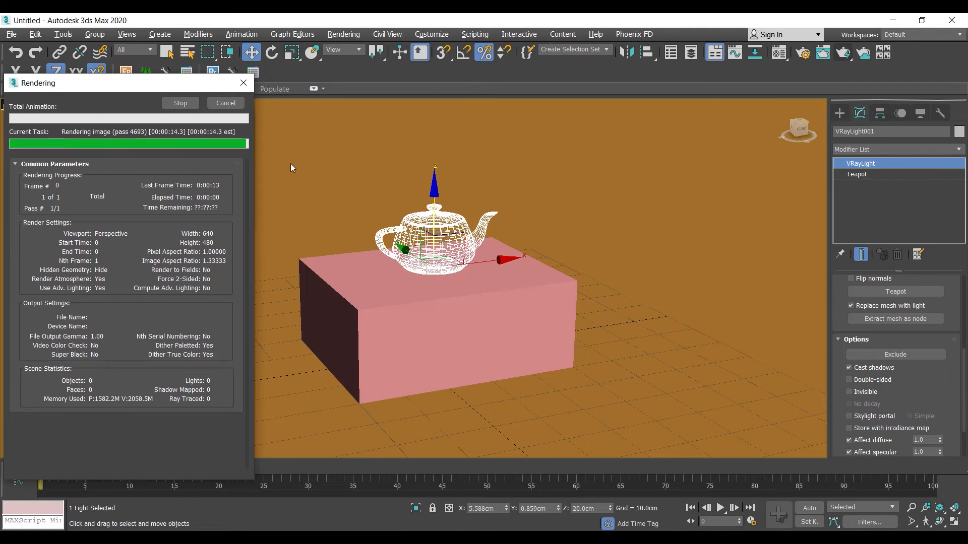
Draw a circle spline with a radius of about 60.3 cm on the ground around the box
click(839, 113)
click(853, 130)
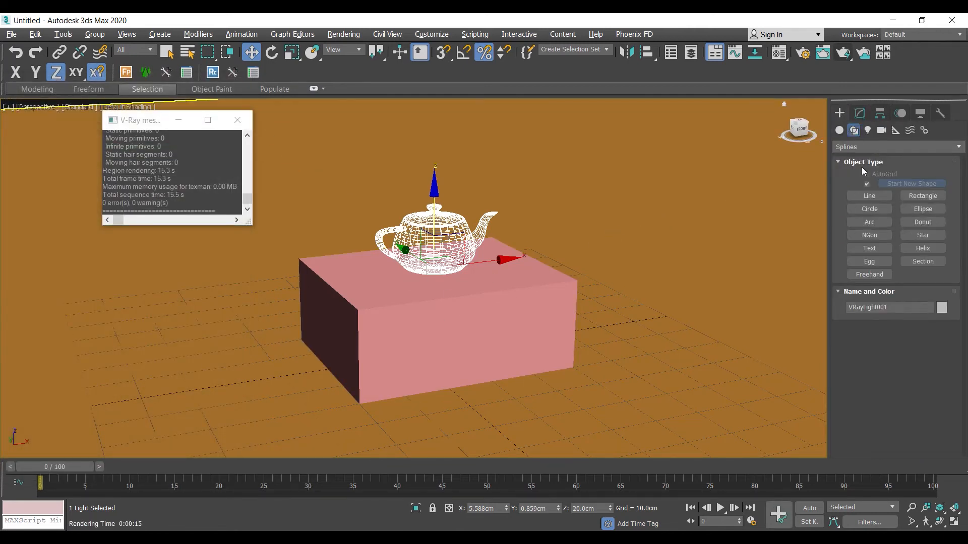
click(869, 209)
mouse_move(448, 331)
mouse_down()
mouse_move(526, 375)
mouse_move(661, 409)
mouse_up()
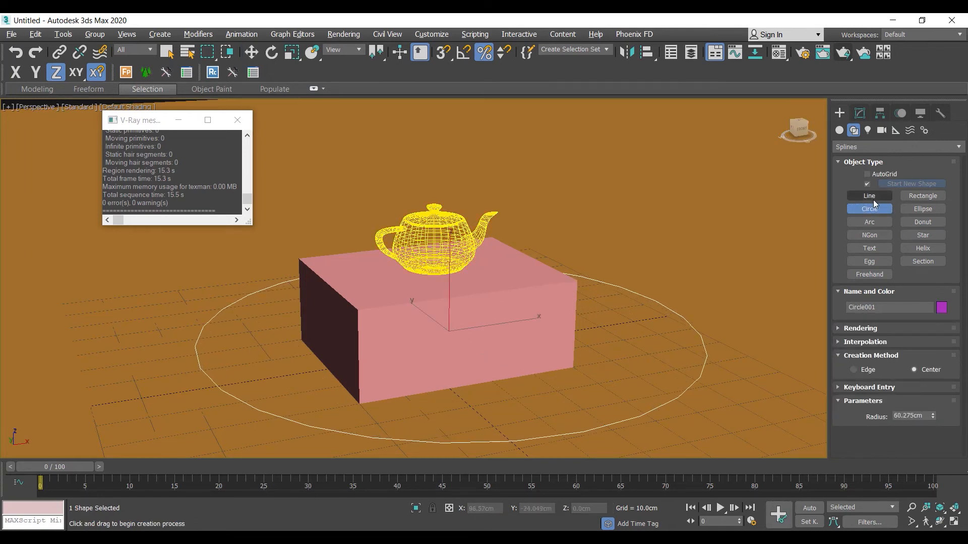
Enable the circle in the renderer and viewport with a radial thickness of 1.72 cm and Adaptive interpolation
click(862, 328)
click(849, 179)
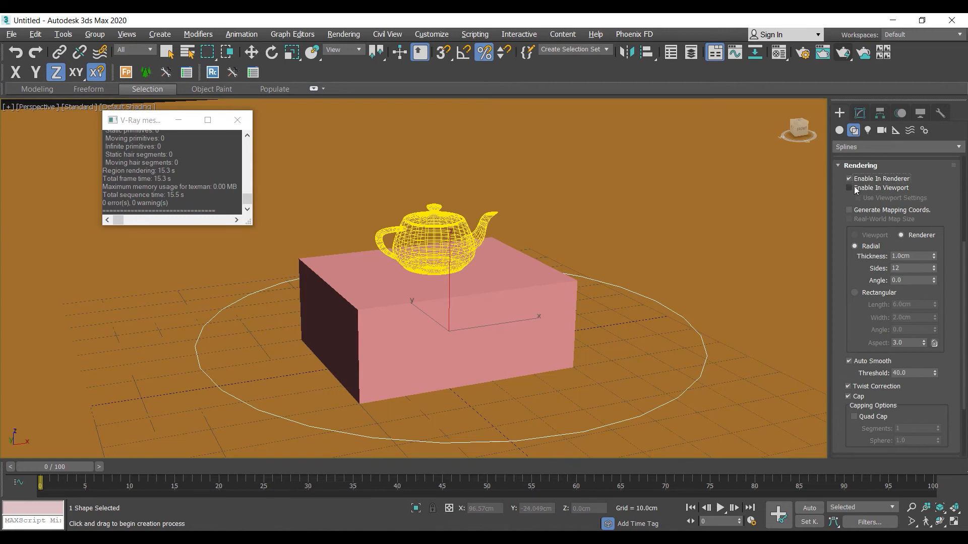
click(848, 187)
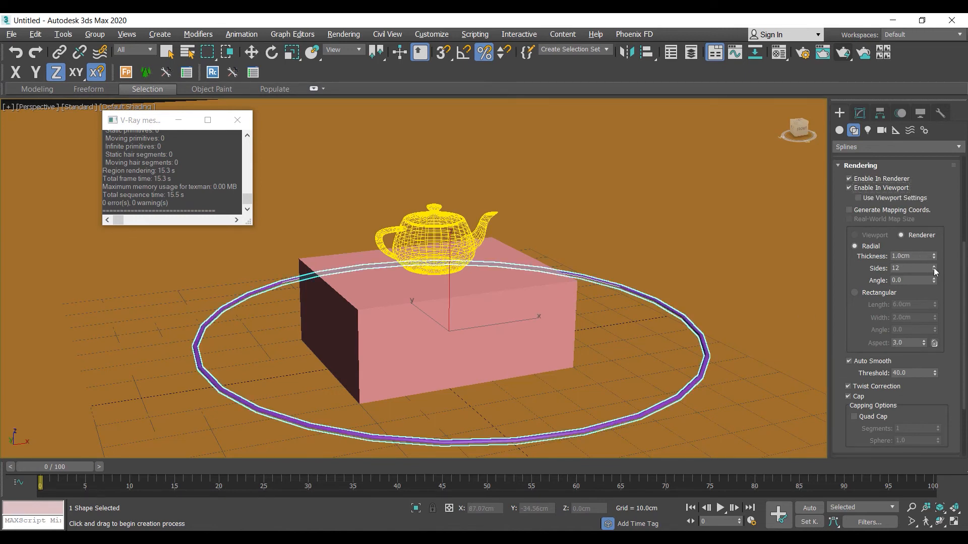
drag(936, 255, 942, 217)
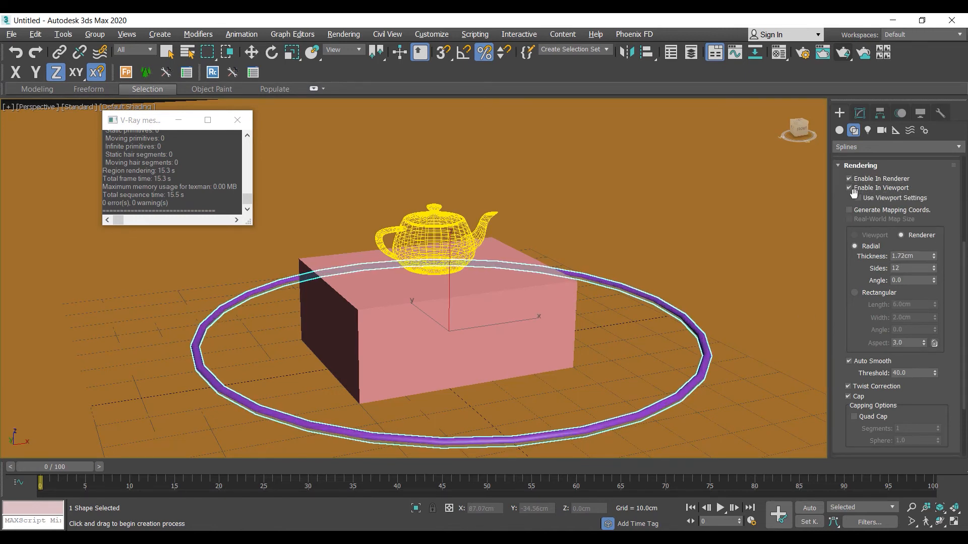
click(852, 167)
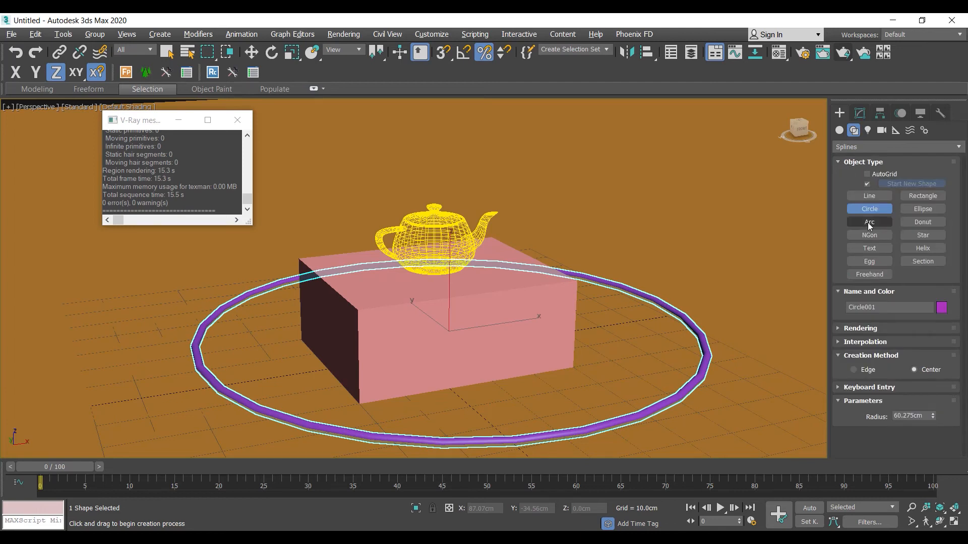
click(874, 343)
click(898, 379)
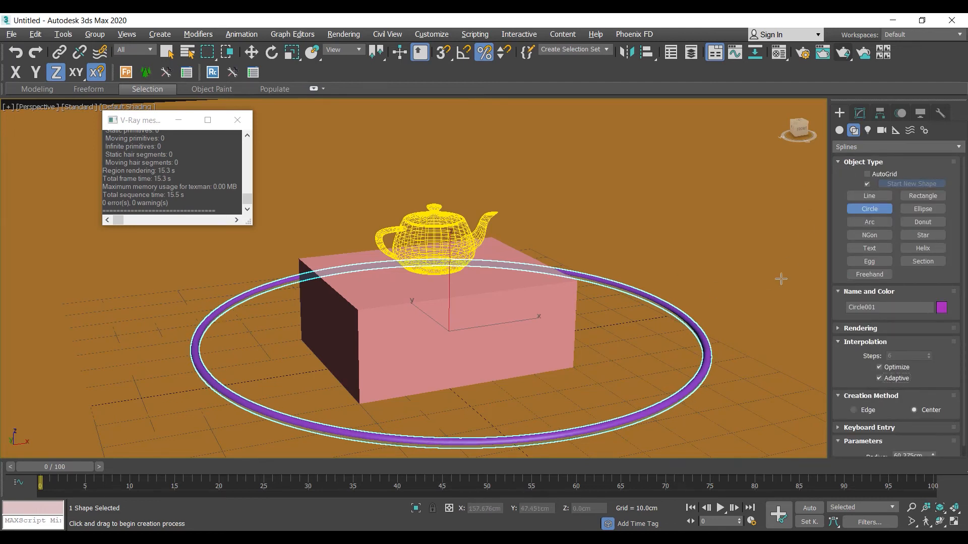
Apply an Edit Poly modifier to the circle around the box
click(859, 113)
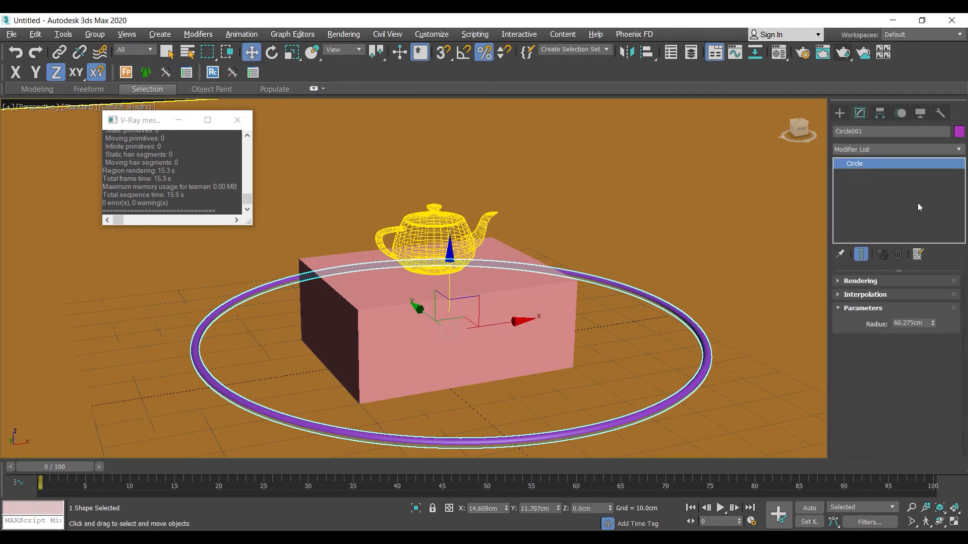
click(857, 149)
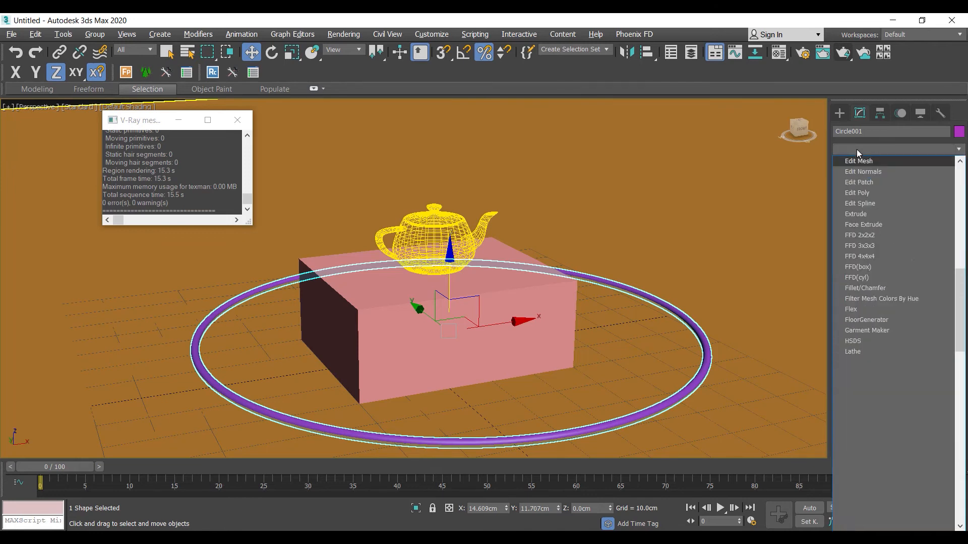
click(864, 192)
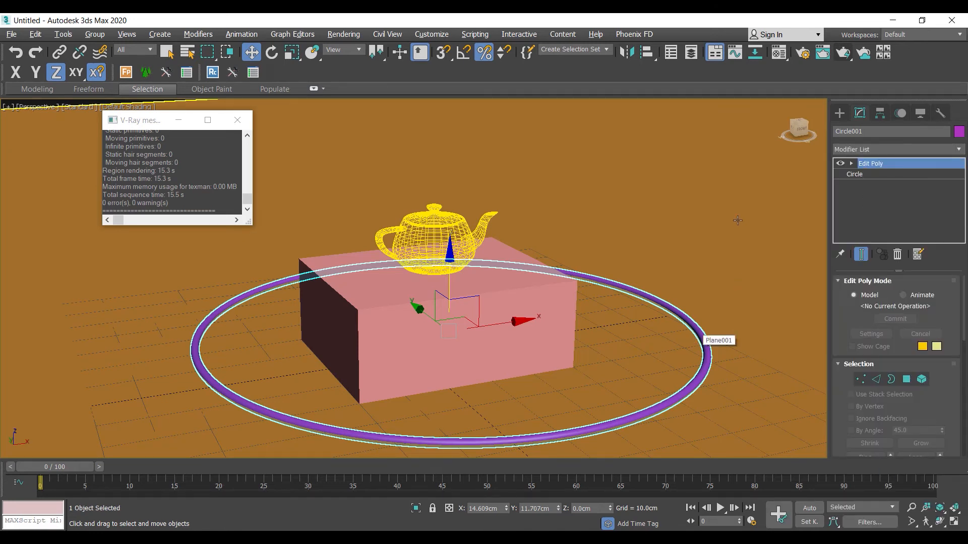
Replace the teapot with the circle around the box as the mesh light's source mesh and test-render the scene
click(444, 234)
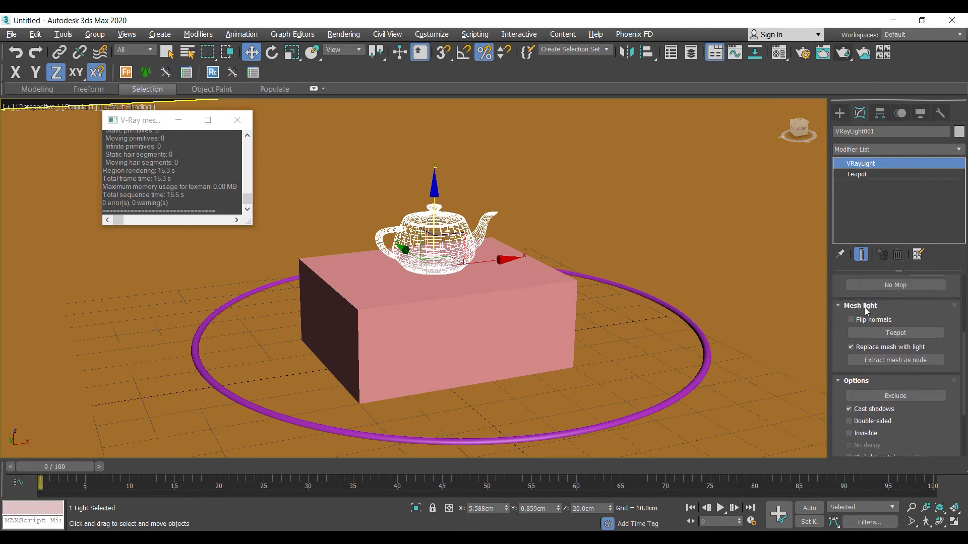
click(886, 335)
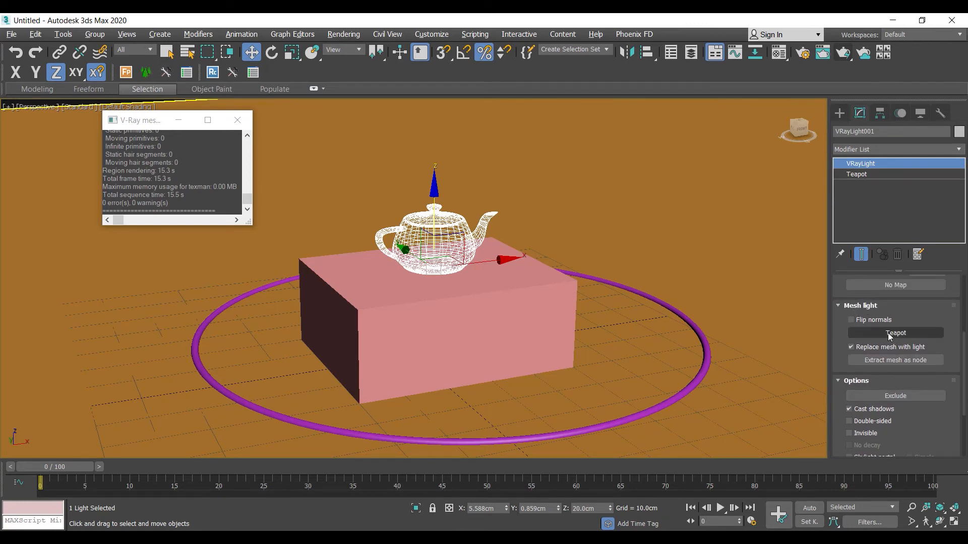
click(708, 353)
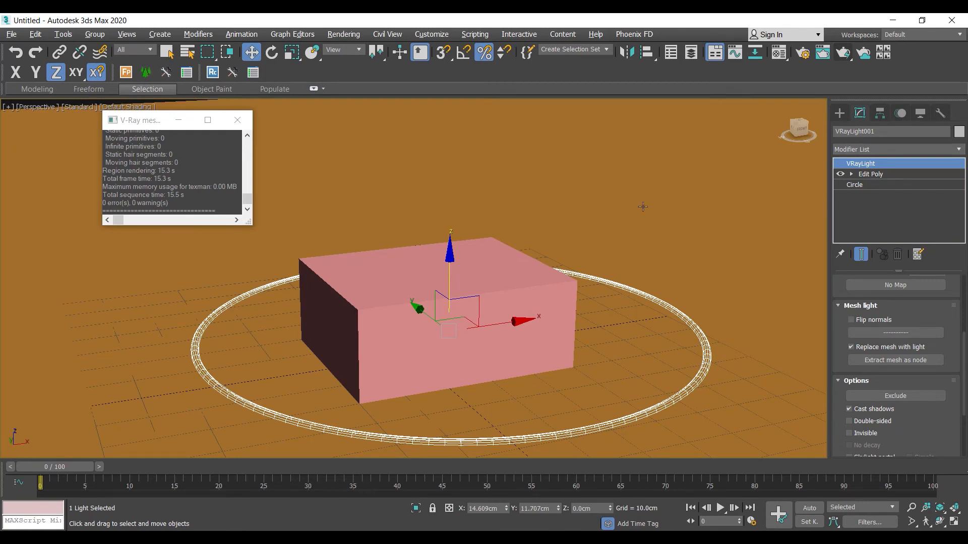
click(843, 53)
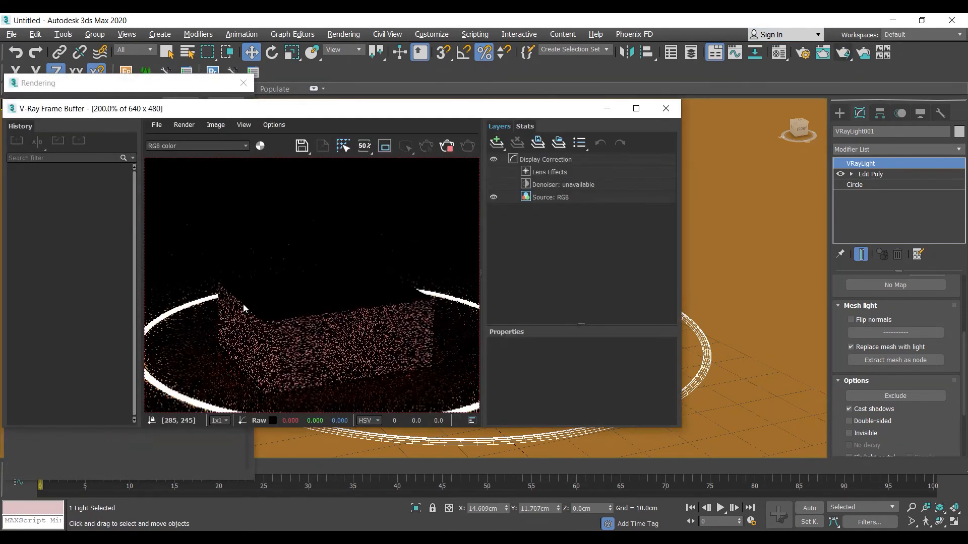
scroll(379, 354, down, 1)
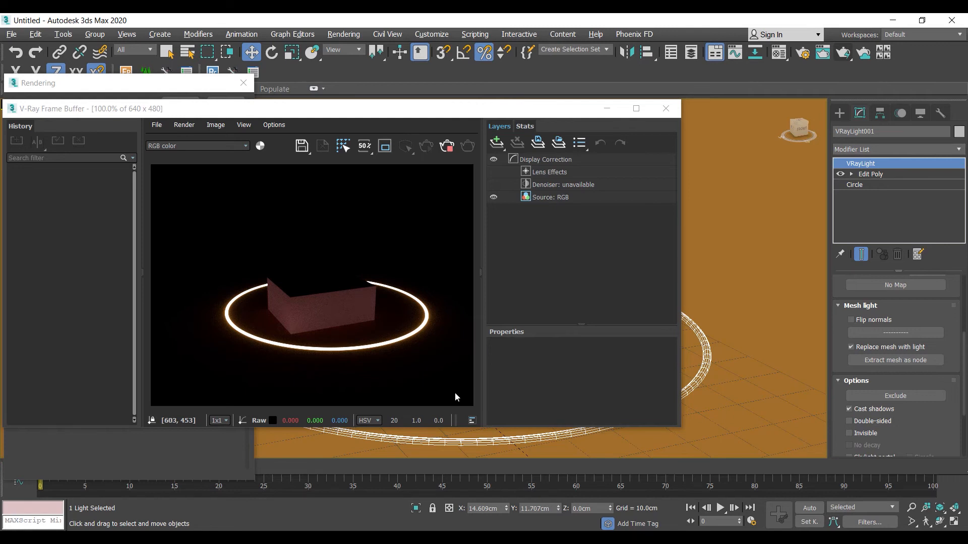
click(665, 109)
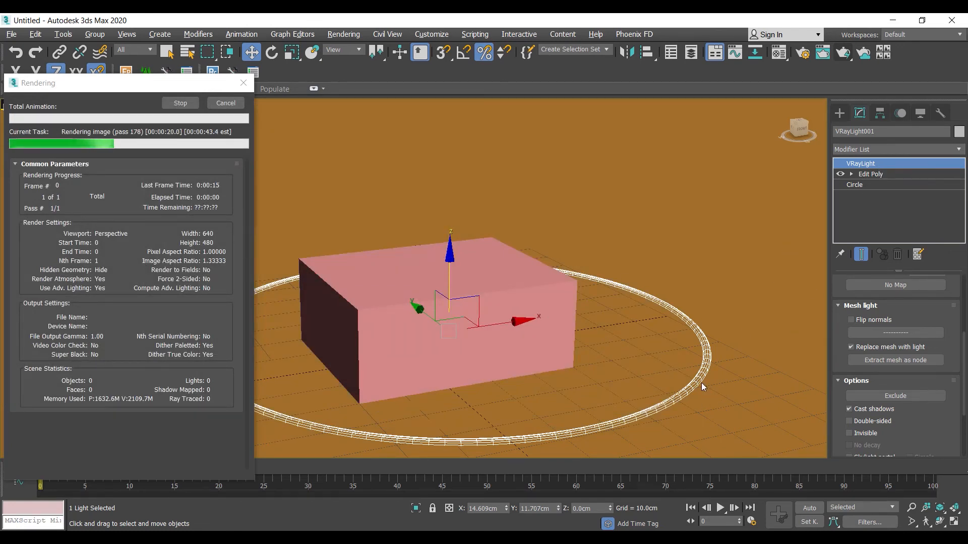
click(235, 104)
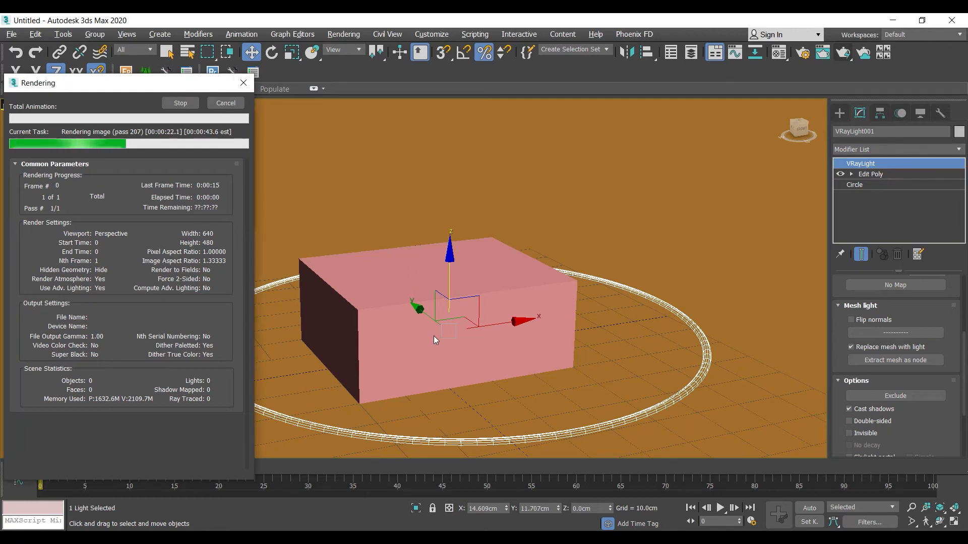
click(222, 107)
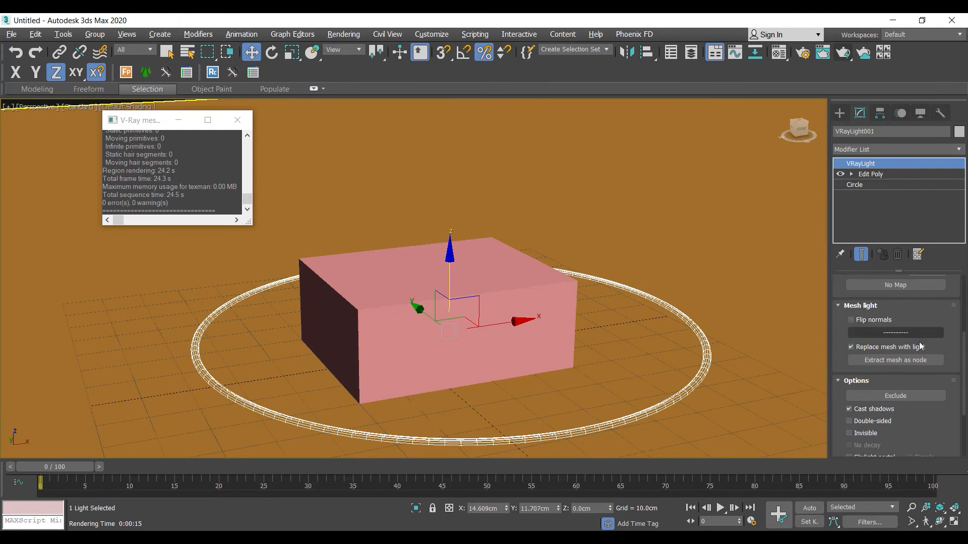
Look over the mesh light's options and delete the ring-shaped light around the box
scroll(938, 330, up, 2)
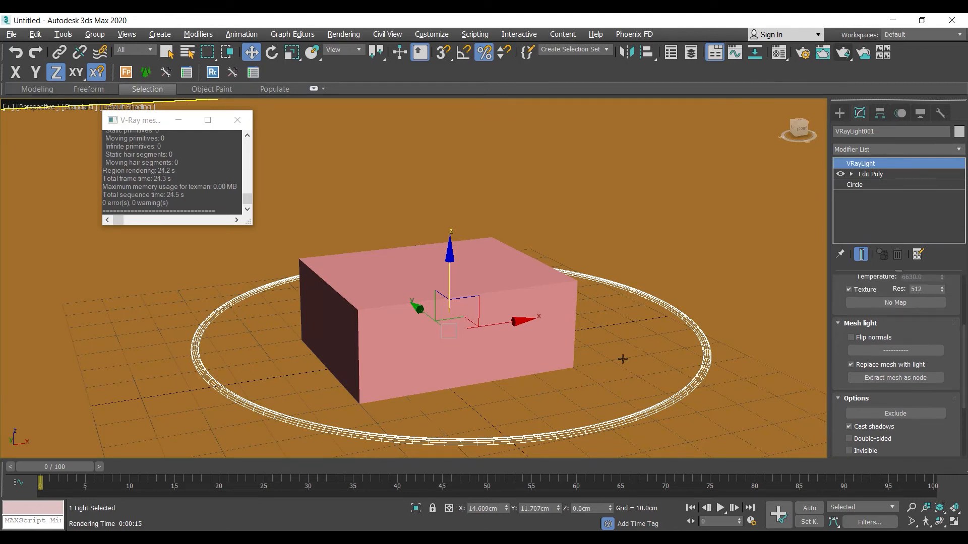
scroll(852, 367, up, 5)
drag(852, 367, 867, 230)
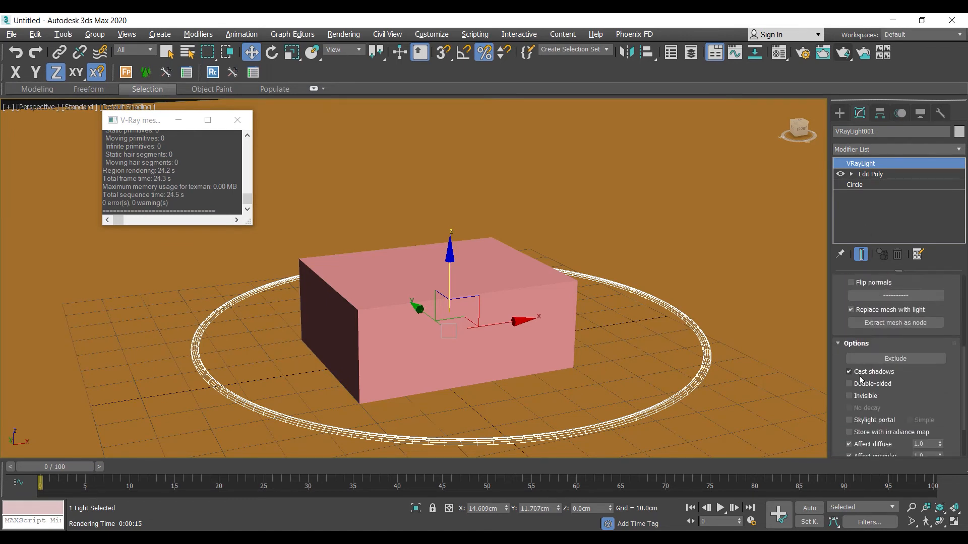
scroll(859, 353, down, 4)
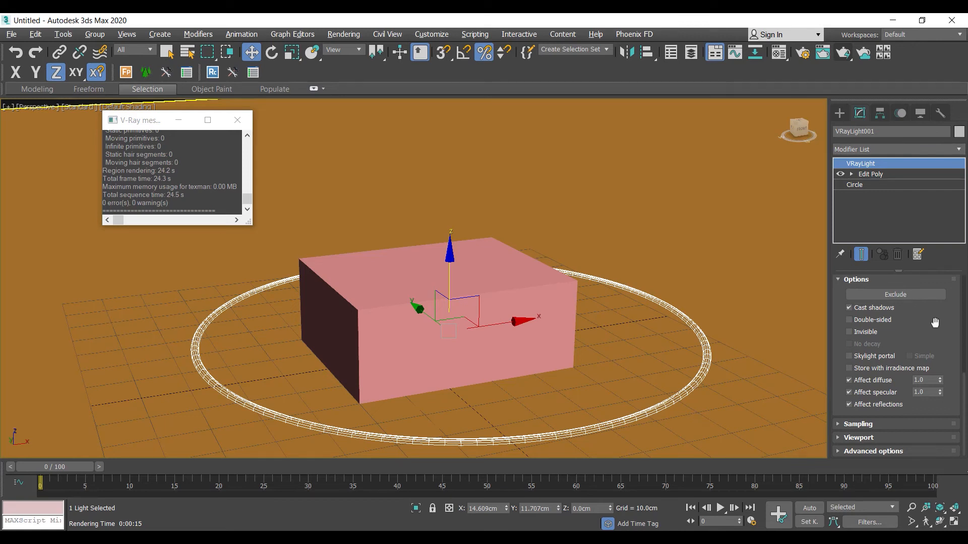
middle_drag(741, 366, 647, 353)
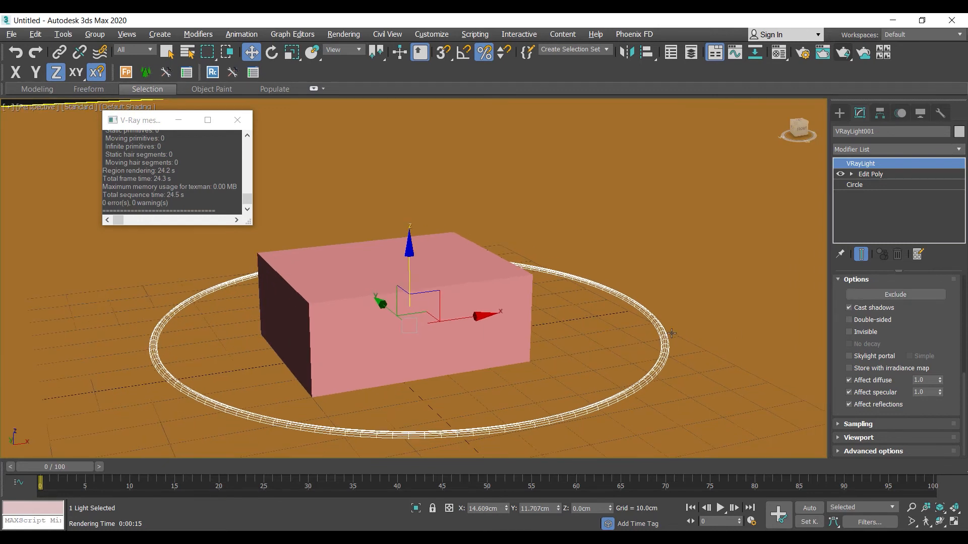
key(Delete)
middle_drag(580, 322, 626, 333)
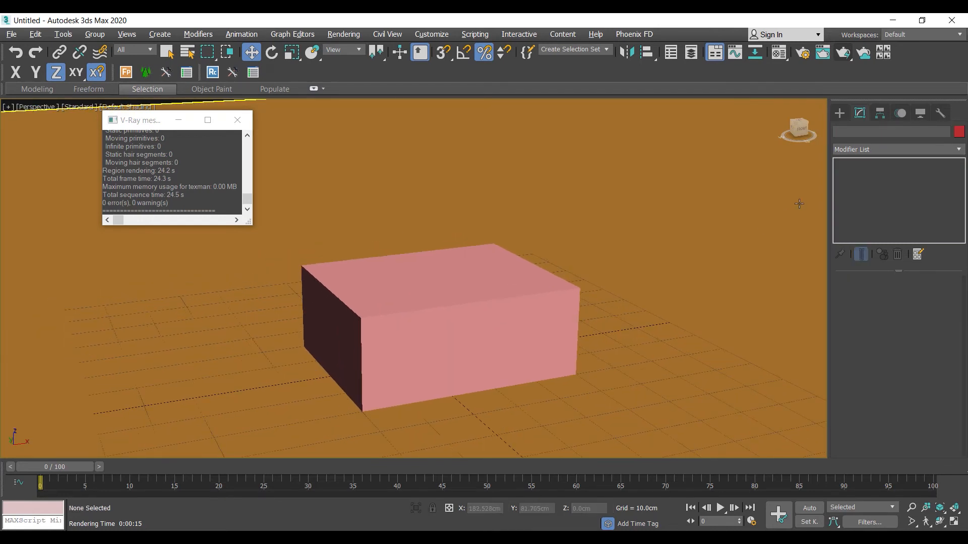
Create a teapot on the top face of the box using AutoGrid
click(839, 116)
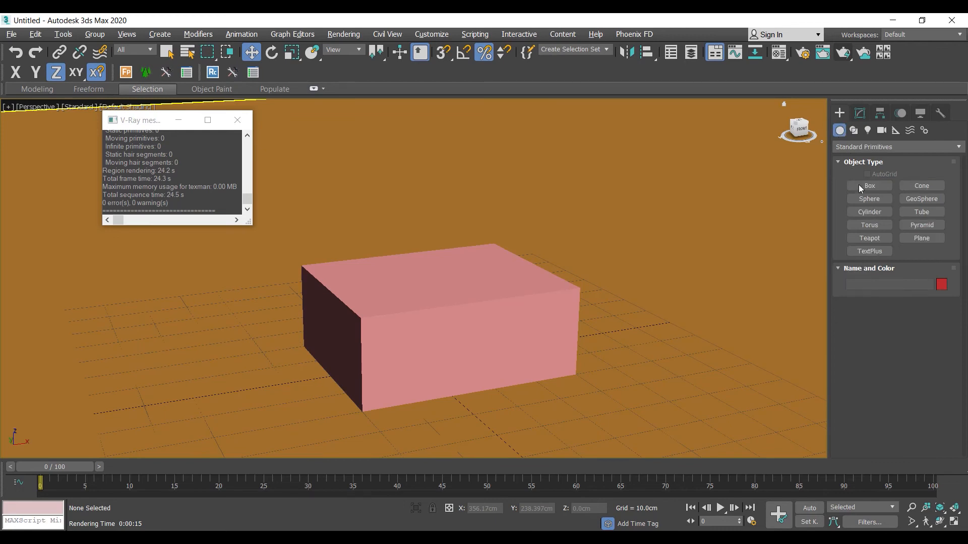
click(872, 238)
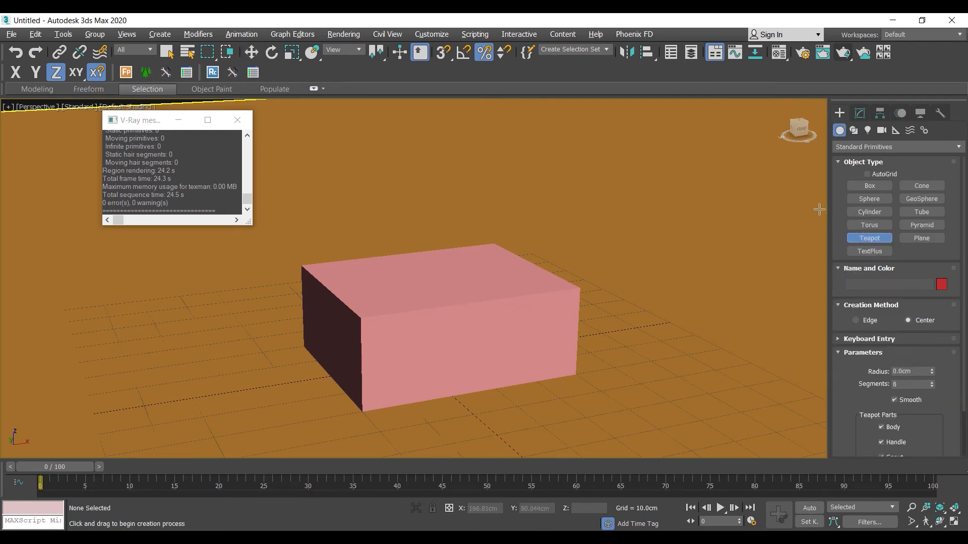
click(867, 174)
drag(446, 273, 505, 282)
right_click(688, 259)
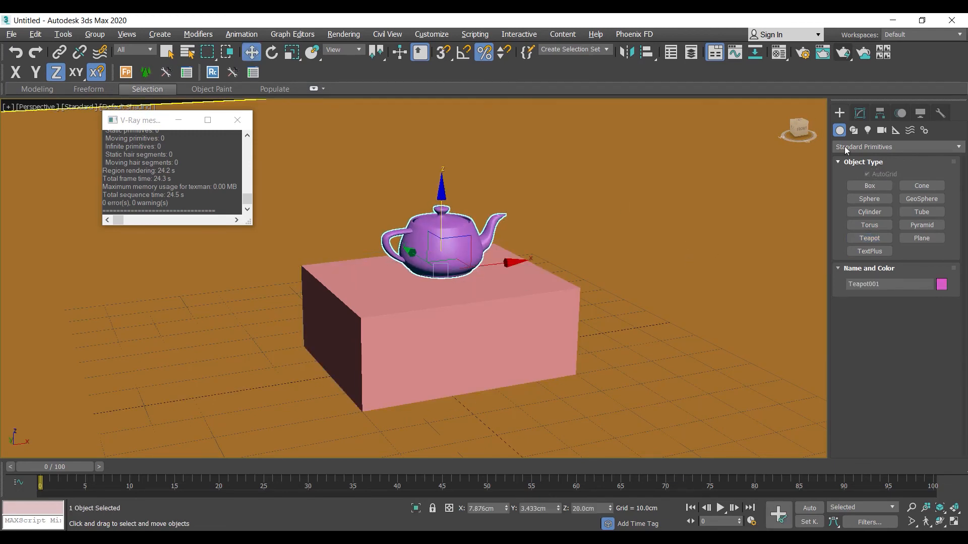
Place a Dome-type VRayLight on the ground beside the box with AutoGrid turned off
click(868, 130)
click(869, 186)
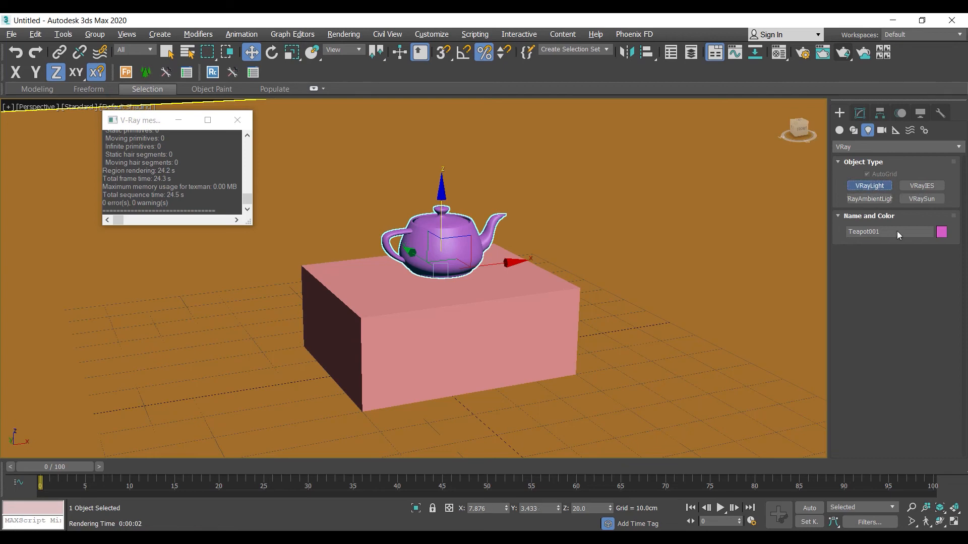
click(921, 268)
click(917, 287)
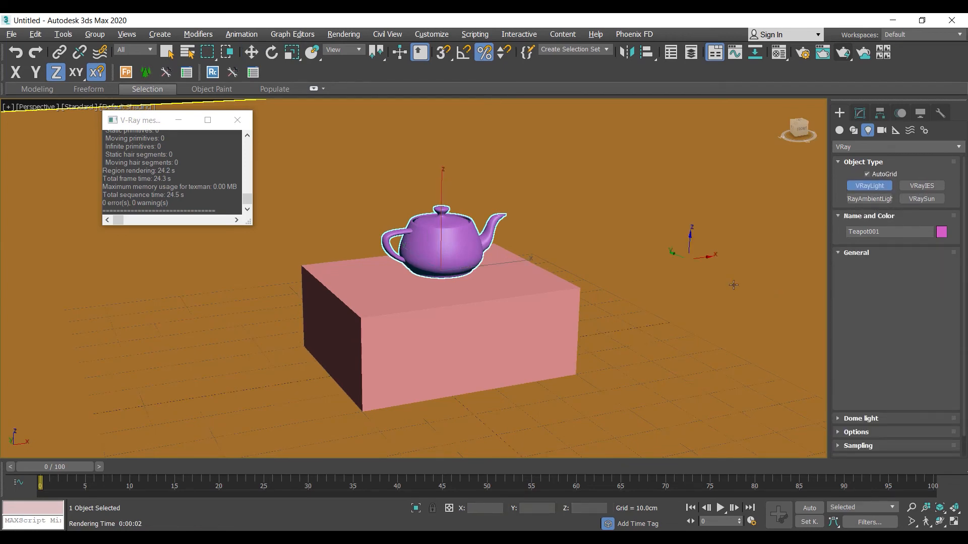
click(868, 174)
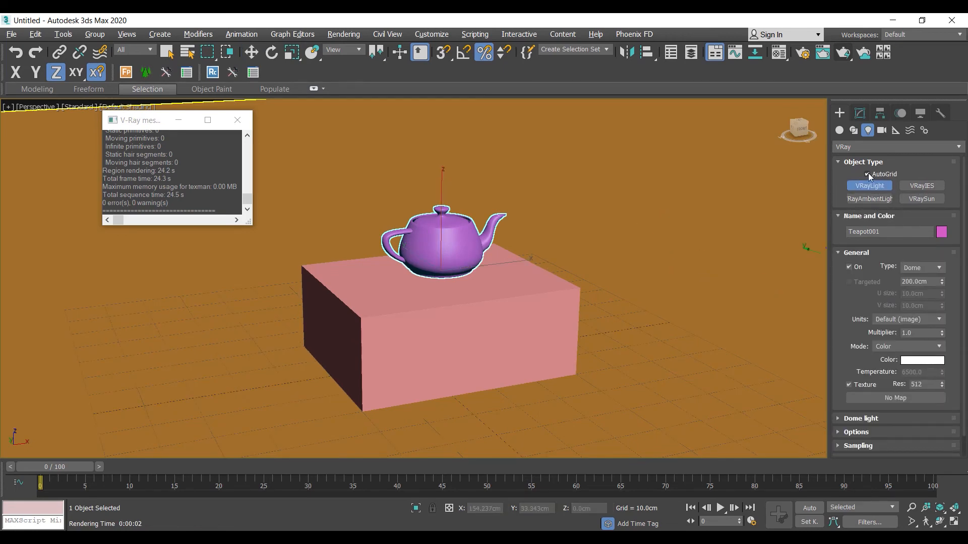
click(683, 217)
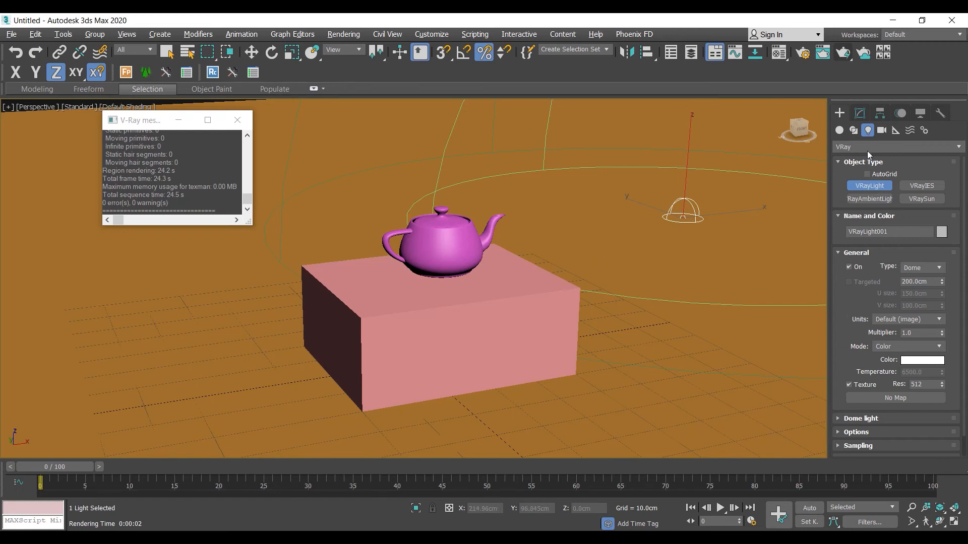
Show the dome light's parameters and render the scene with it
click(860, 113)
scroll(876, 258, down, 2)
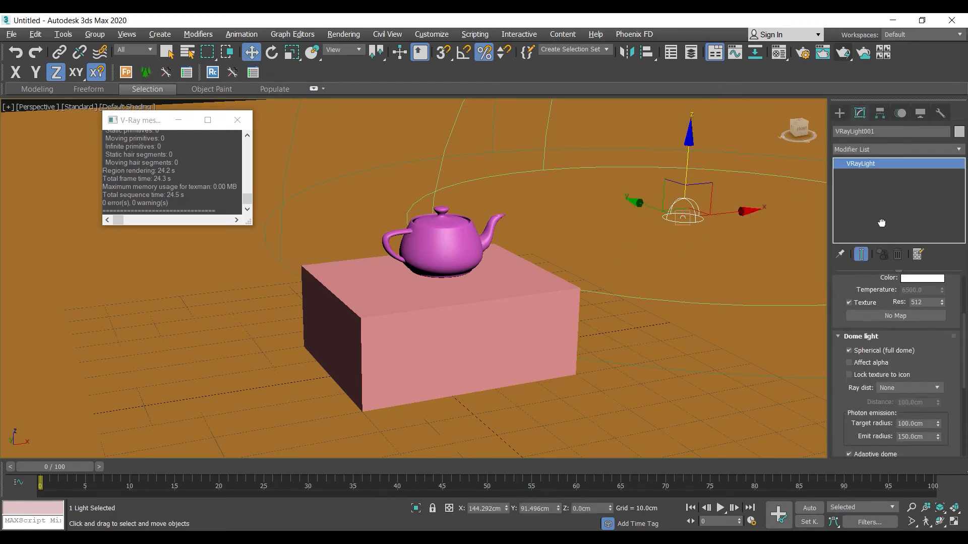
click(836, 57)
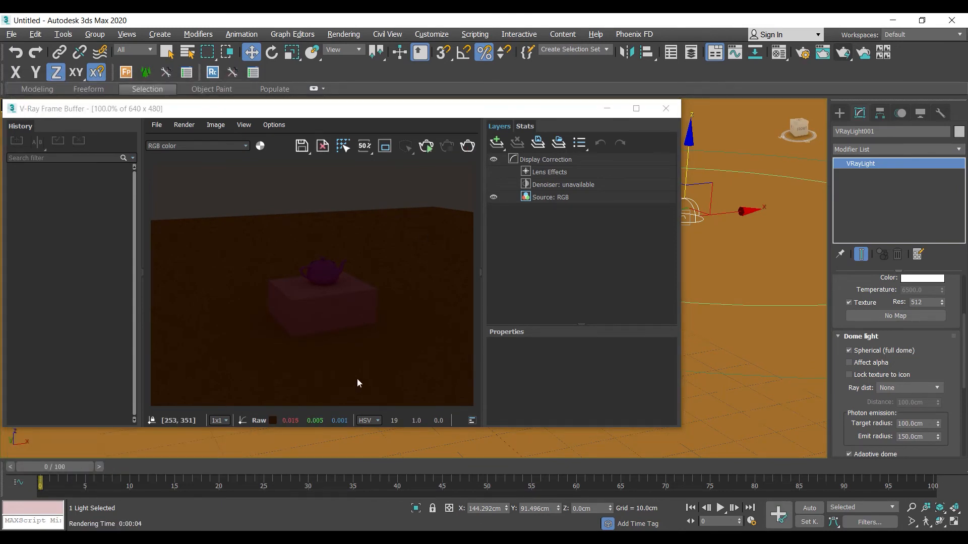
Set the dome light's multiplier to 5 and start interactive rendering
scroll(907, 323, up, 3)
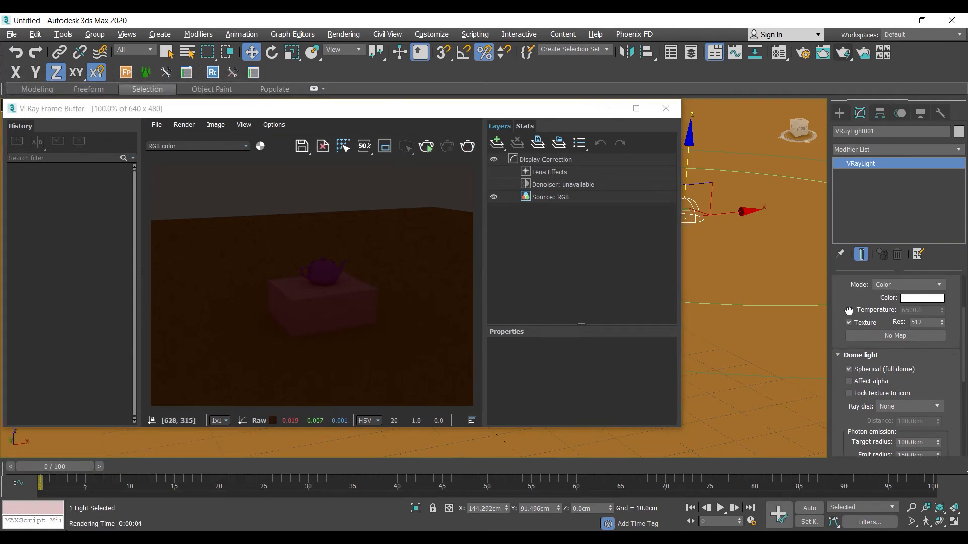
double_click(912, 325)
text(5)
key(Return)
click(426, 147)
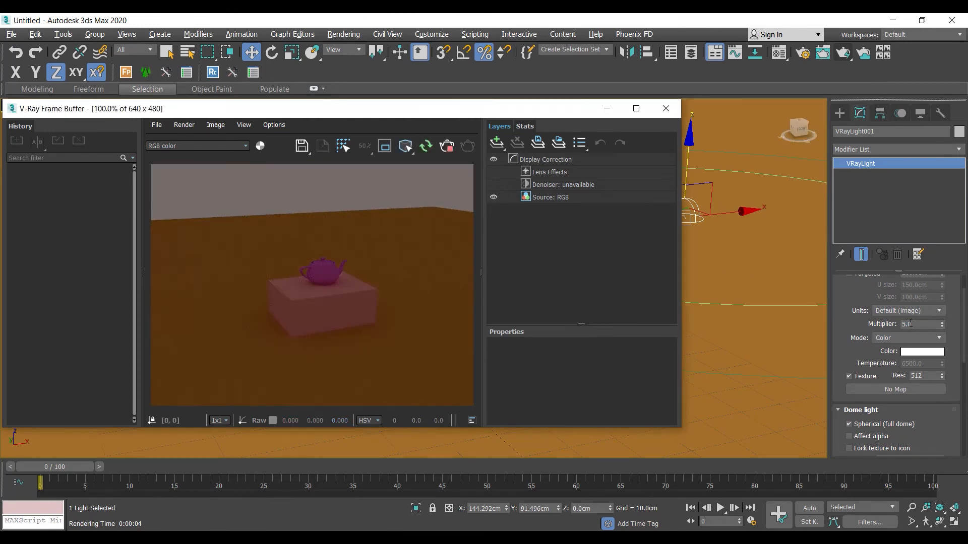
Set the dome light's multiplier to 10 and its color to light blue
double_click(912, 324)
key(Return)
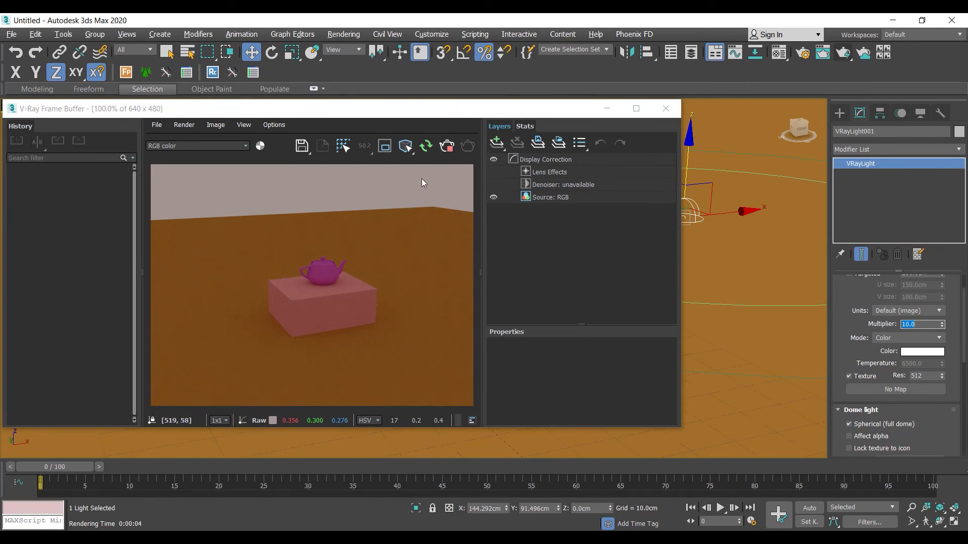
click(924, 352)
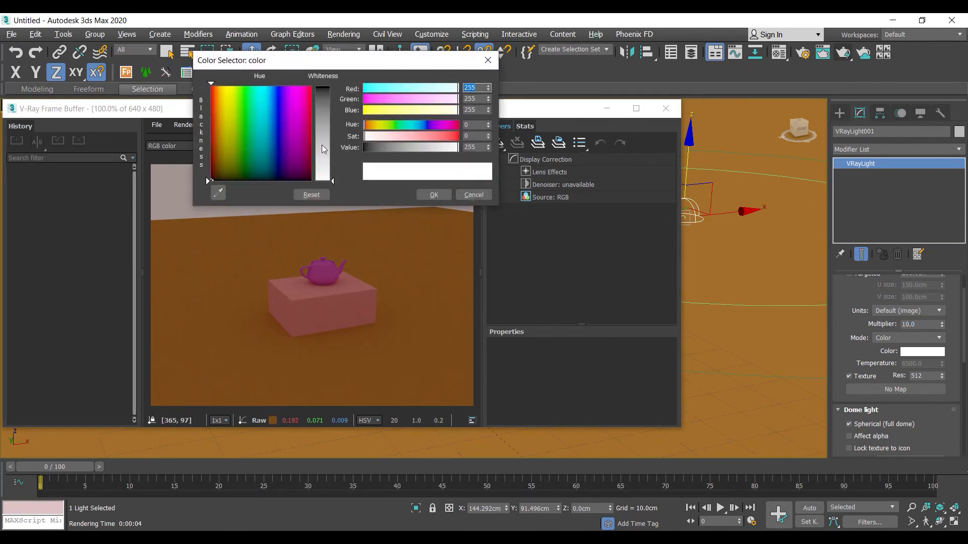
drag(332, 181, 332, 127)
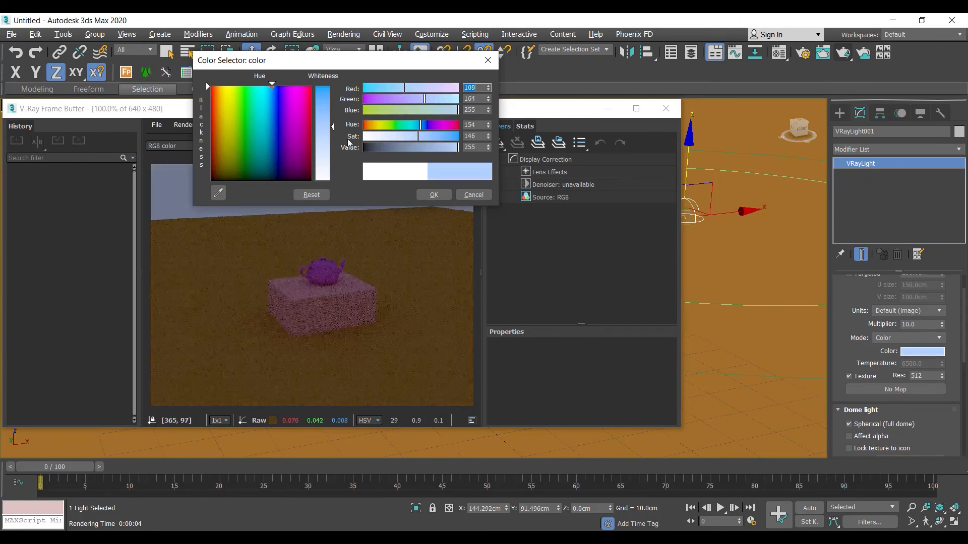
click(446, 194)
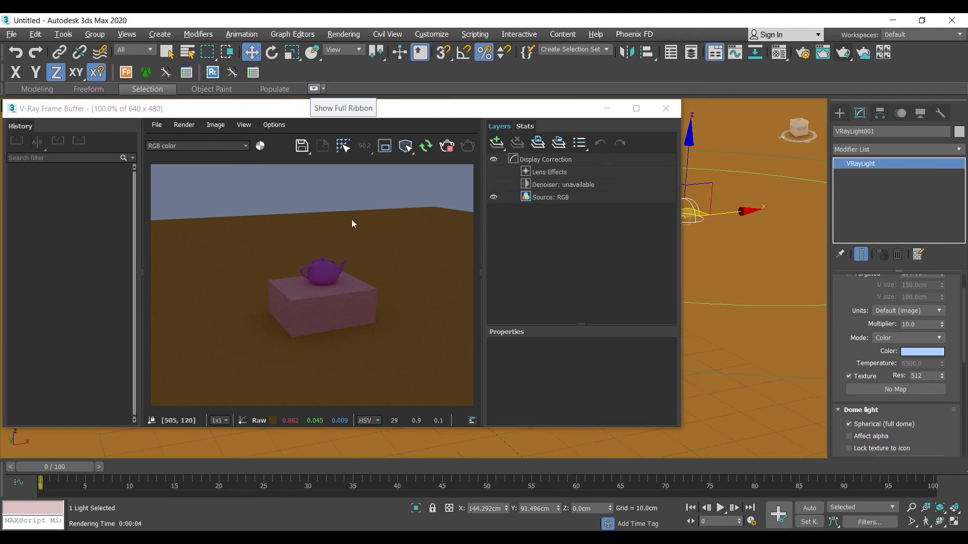
Draw a Plane-type VRayLight about 36.4 cm long and 38.3 cm wide on the ground beside the box
click(840, 113)
click(866, 187)
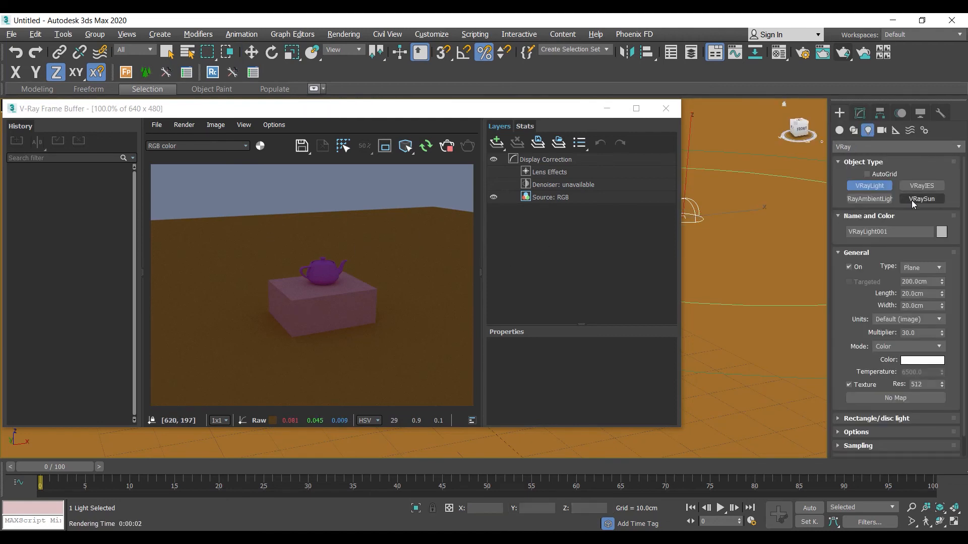
drag(529, 109, 302, 109)
drag(607, 331, 831, 361)
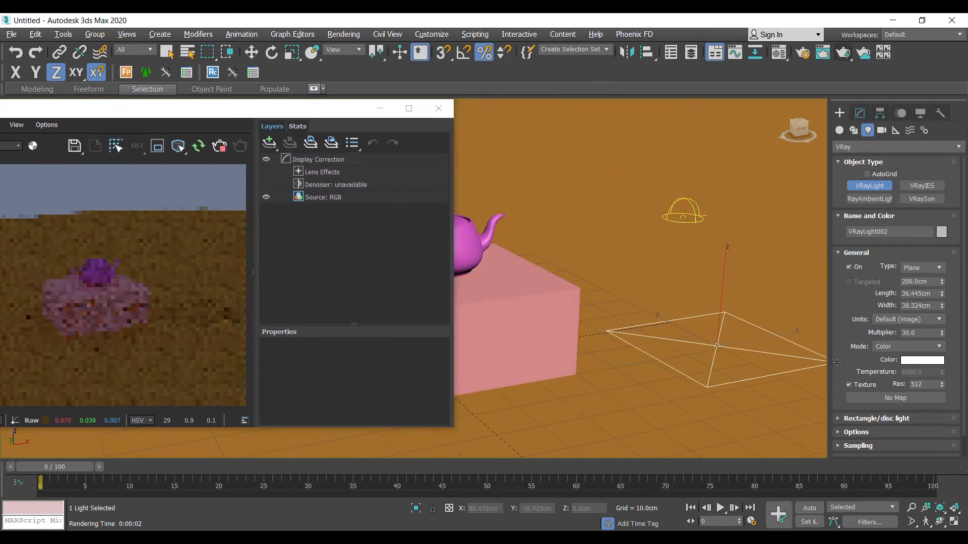
Raise the plane light above the box and rotate it about 48.5 degrees around Y to aim at the teapot
key(w)
drag(723, 290, 585, 157)
key(e)
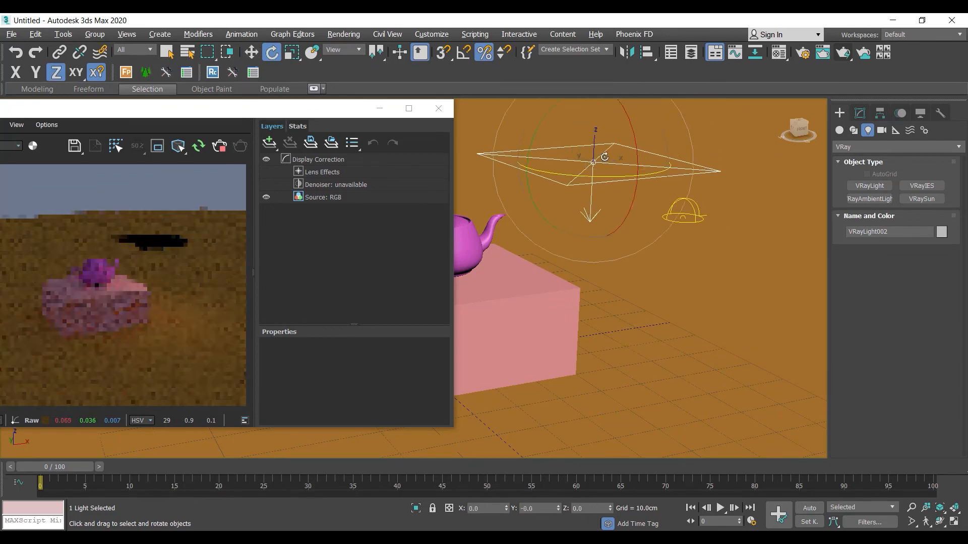
mouse_move(538, 118)
mouse_down()
mouse_move(549, 104)
mouse_move(552, 114)
mouse_up()
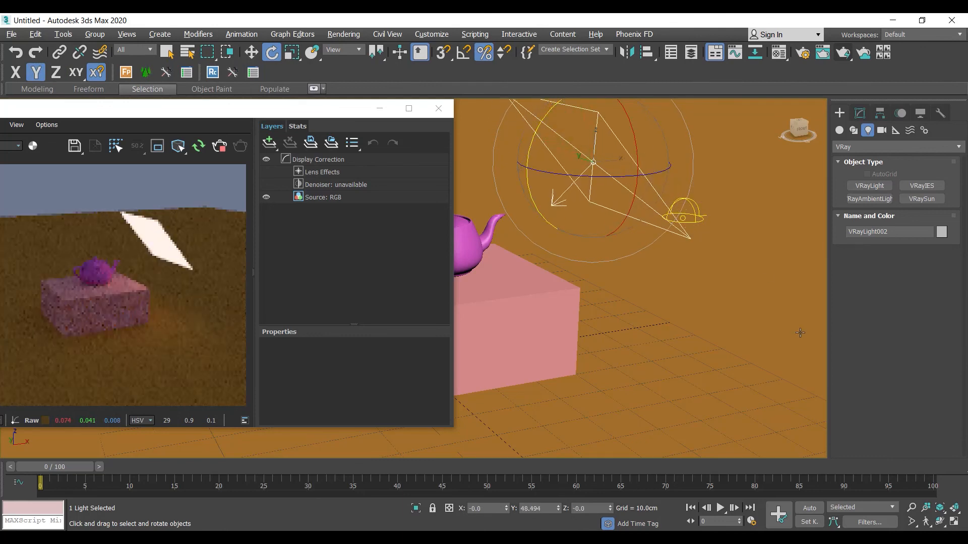
Set the plane light's multiplier to 100 and bring the whole frame buffer into view to check the lighting
click(857, 115)
click(916, 324)
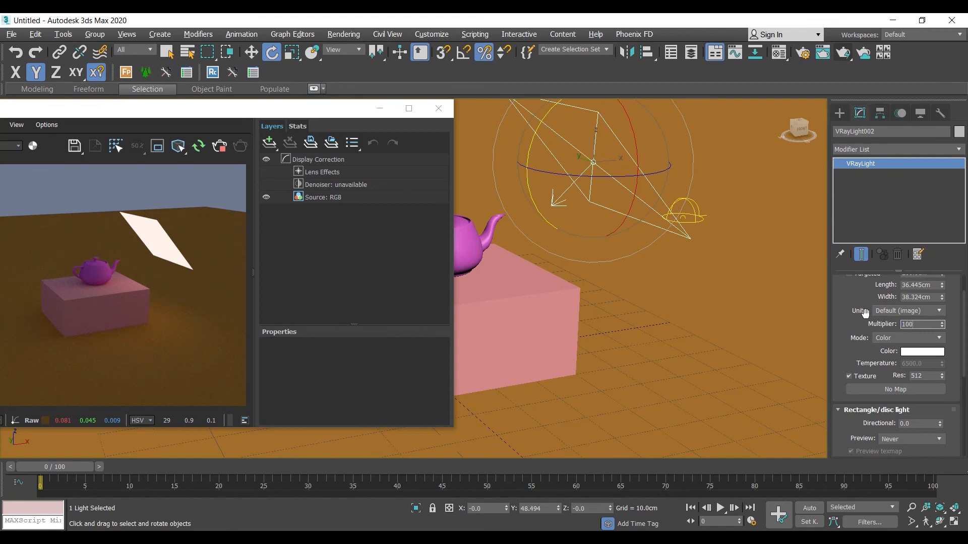
key(Return)
drag(300, 112, 567, 87)
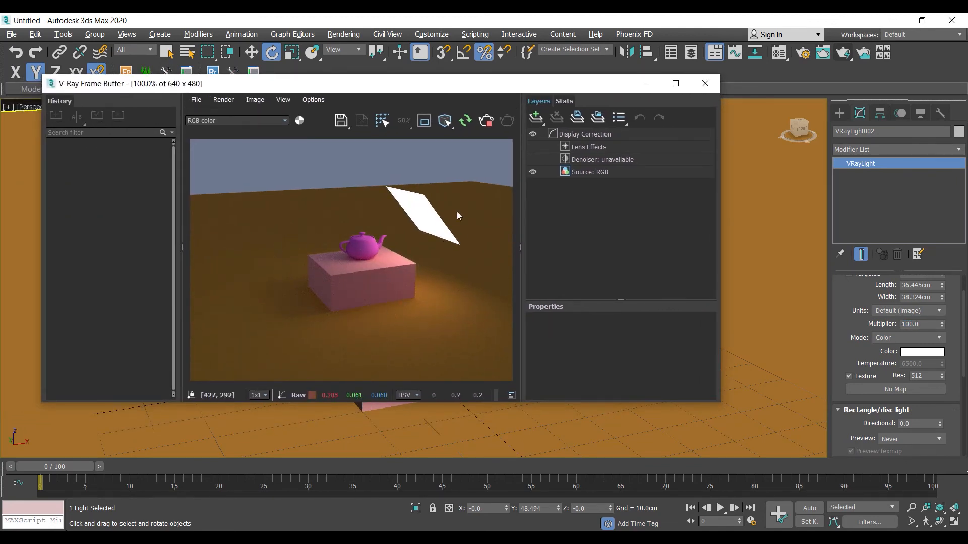
drag(848, 329, 847, 257)
scroll(846, 257, down, 5)
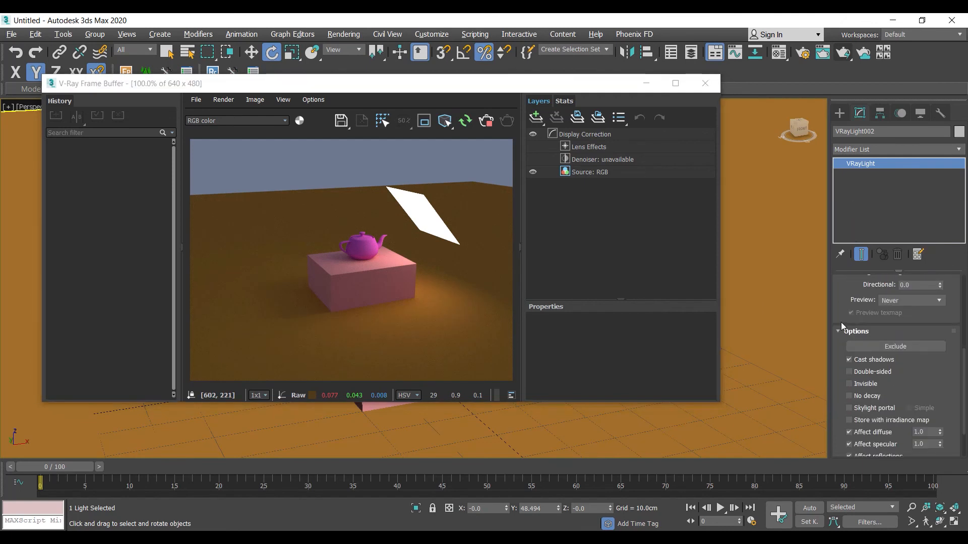
Make the plane light invisible in the render and move the frame buffer clear of the dome light
click(849, 384)
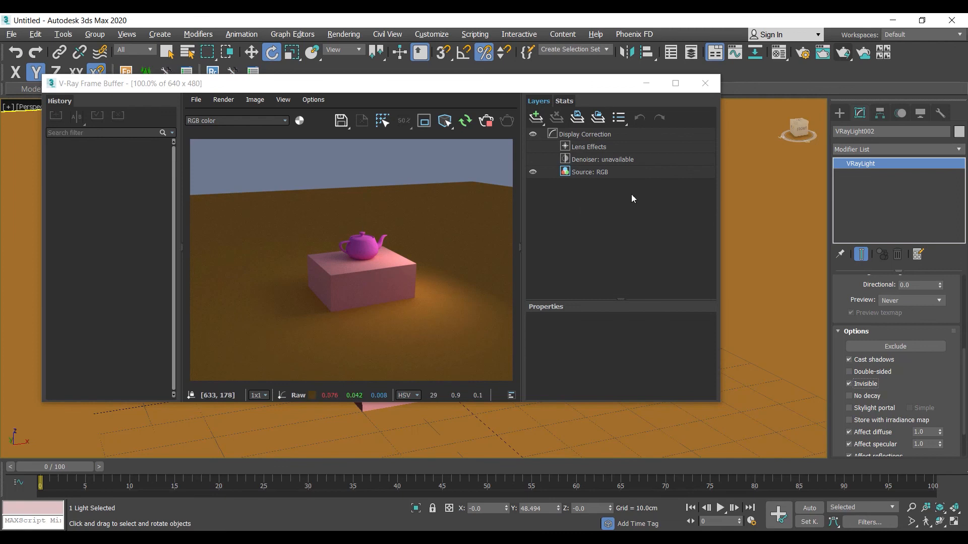
drag(555, 92, 497, 142)
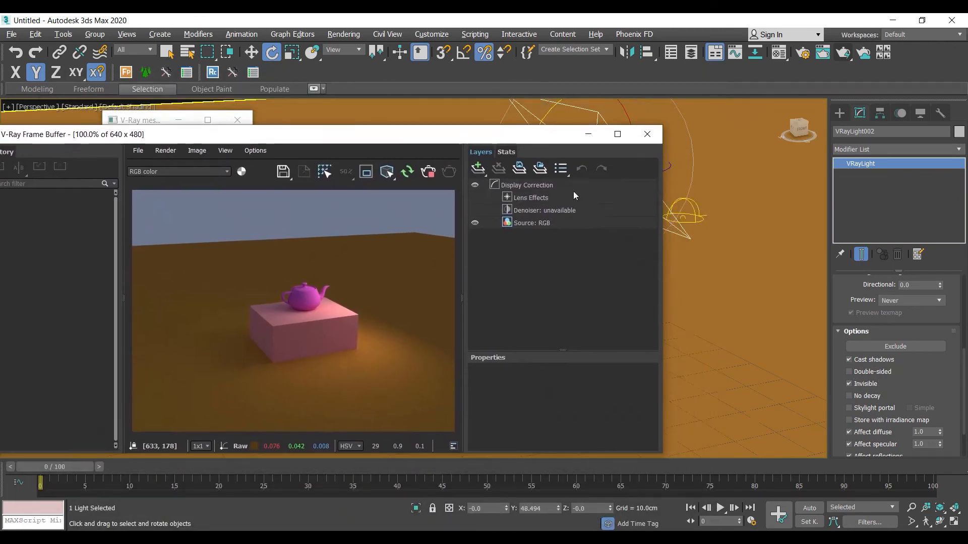
Select the dome light and set its multiplier to 5
click(685, 215)
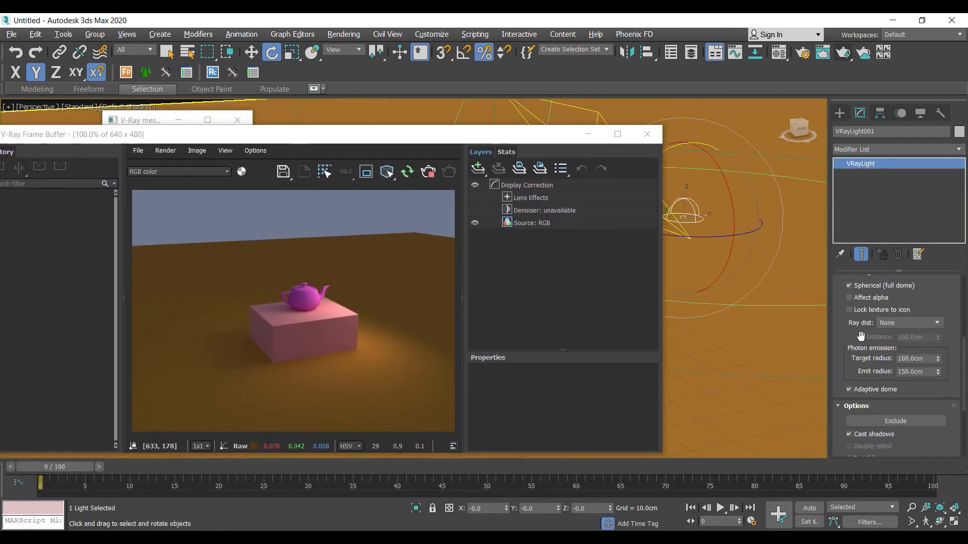
drag(861, 336, 860, 454)
click(910, 300)
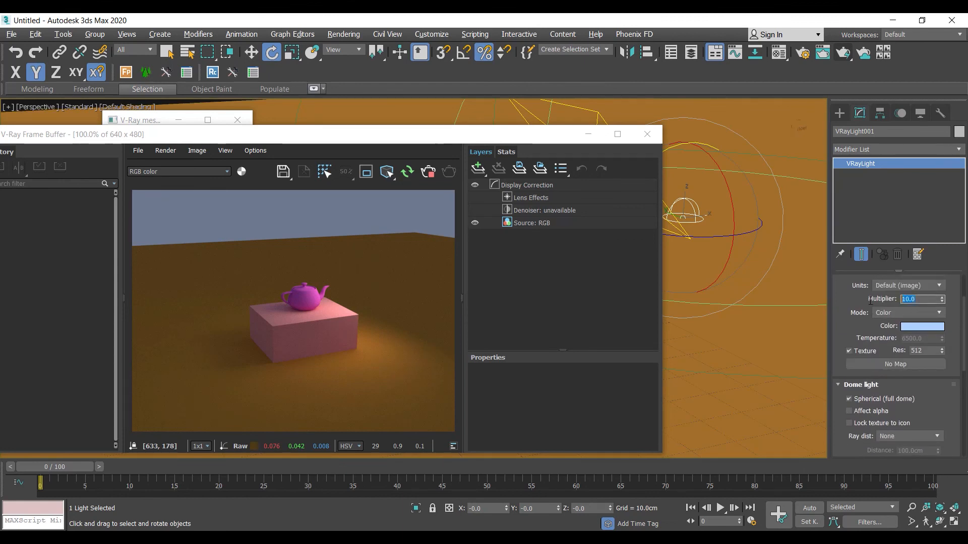
text(5)
key(Return)
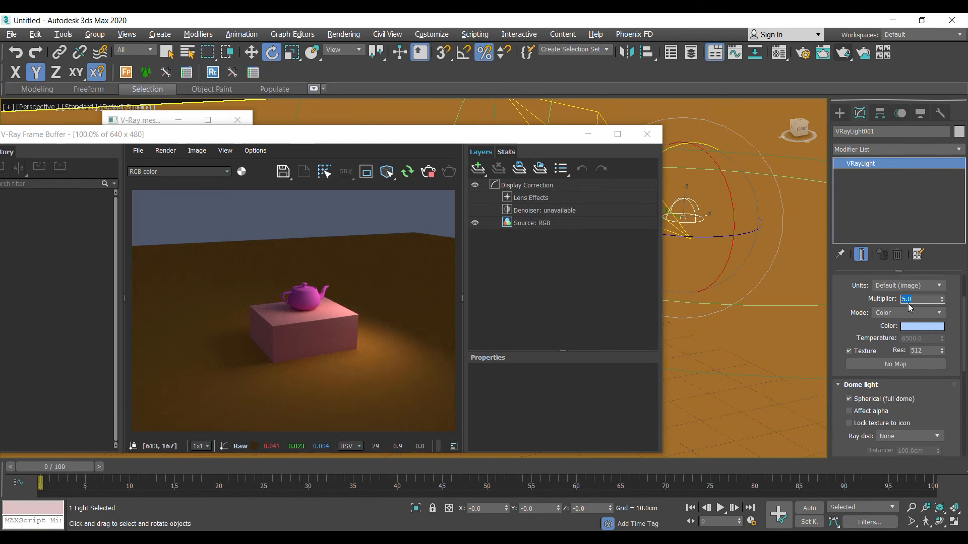
Reset the dome light's multiplier to 0, raise it to 4 while comparing the render, and close the frame buffer
right_click(943, 301)
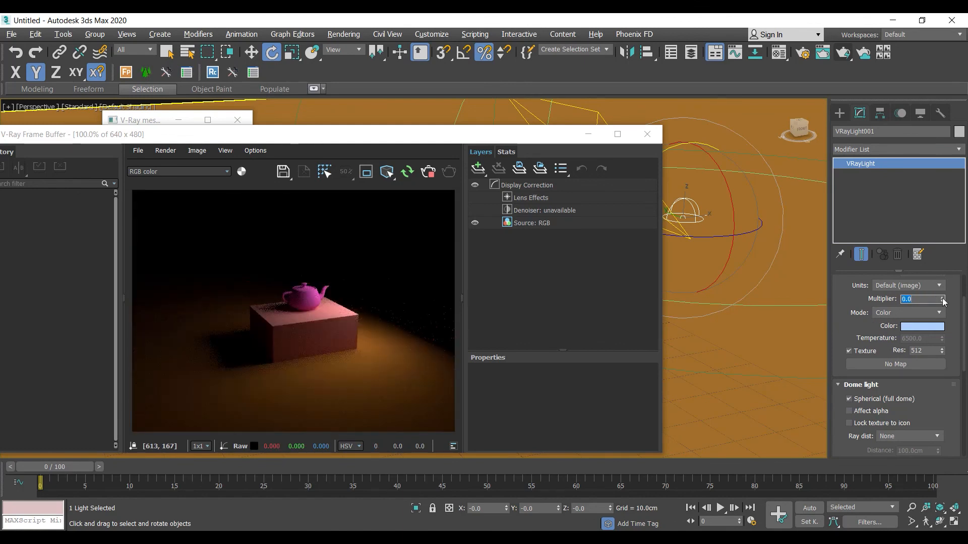
text(2)
key(Return)
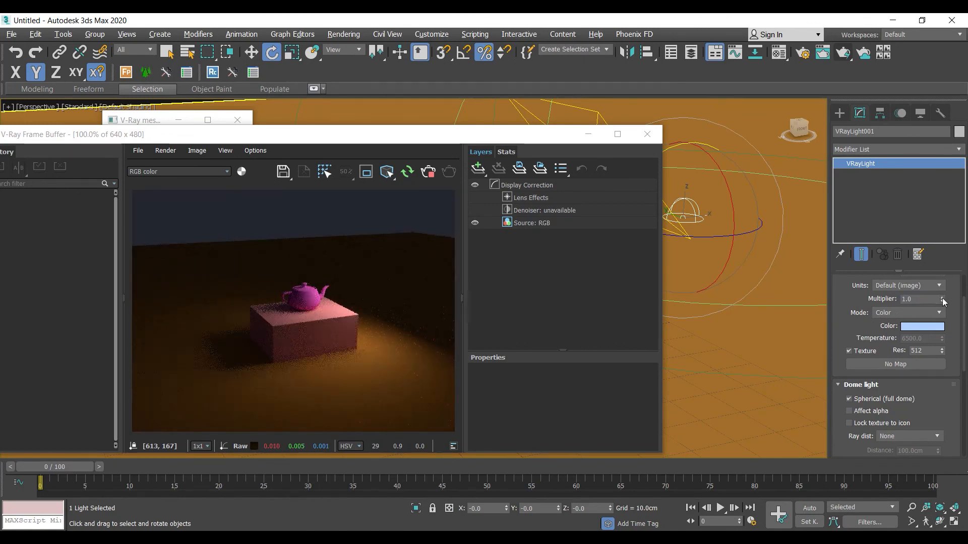
click(942, 299)
click(942, 298)
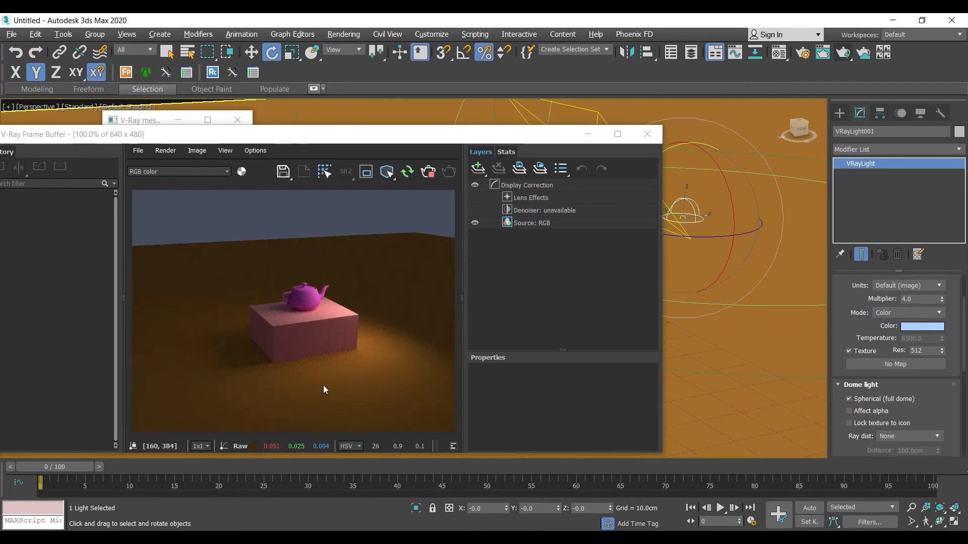
click(644, 134)
Review the available V-Ray light types and the dome light's parameters down to its Options settings
scroll(852, 317, up, 3)
click(930, 299)
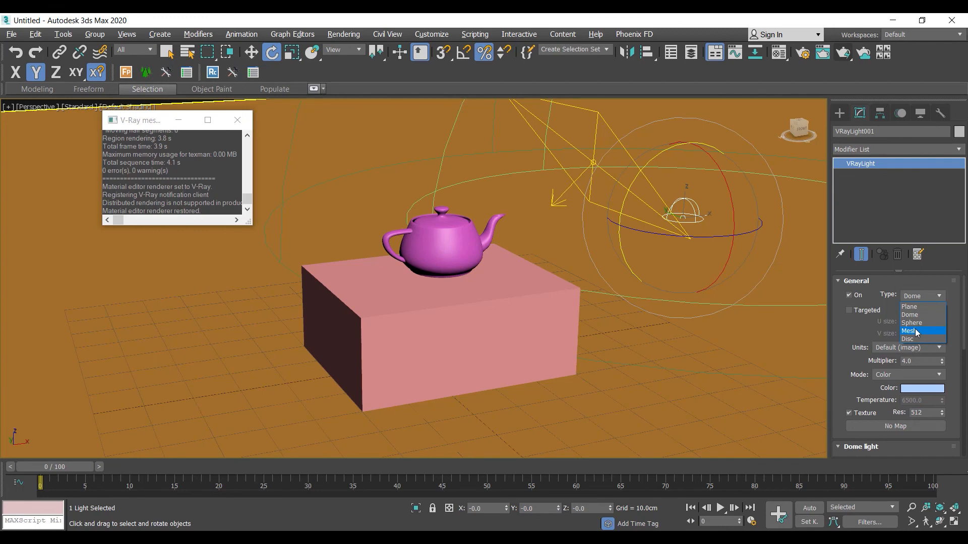
click(854, 328)
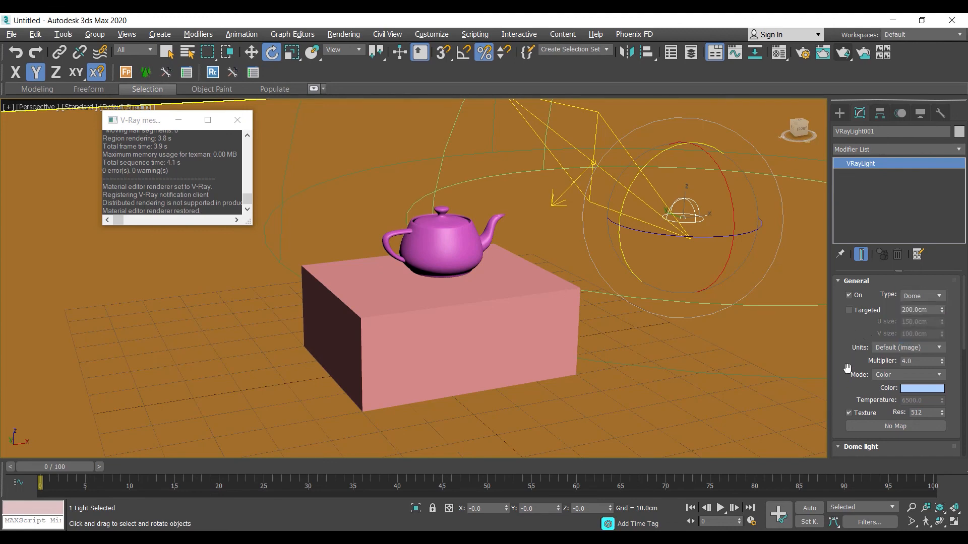
scroll(848, 336, down, 5)
scroll(944, 333, down, 4)
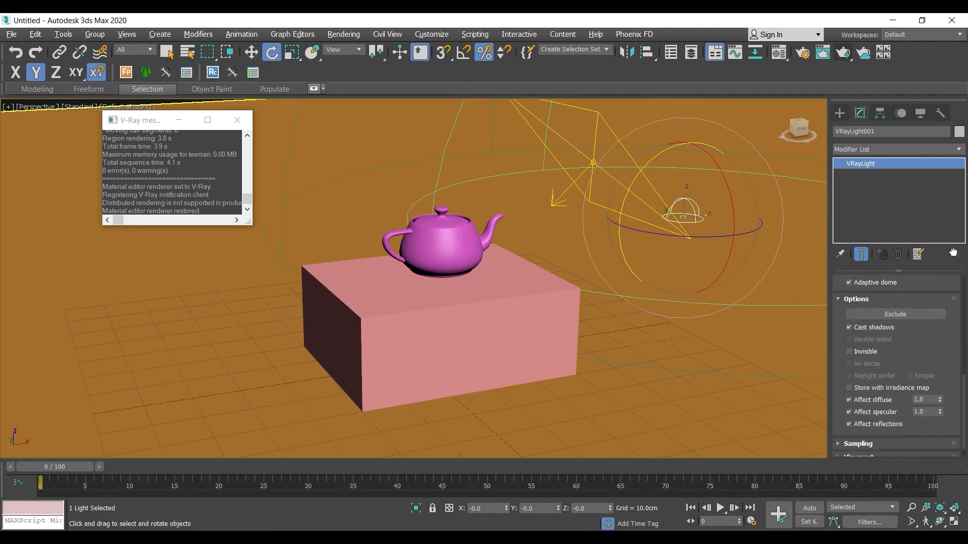